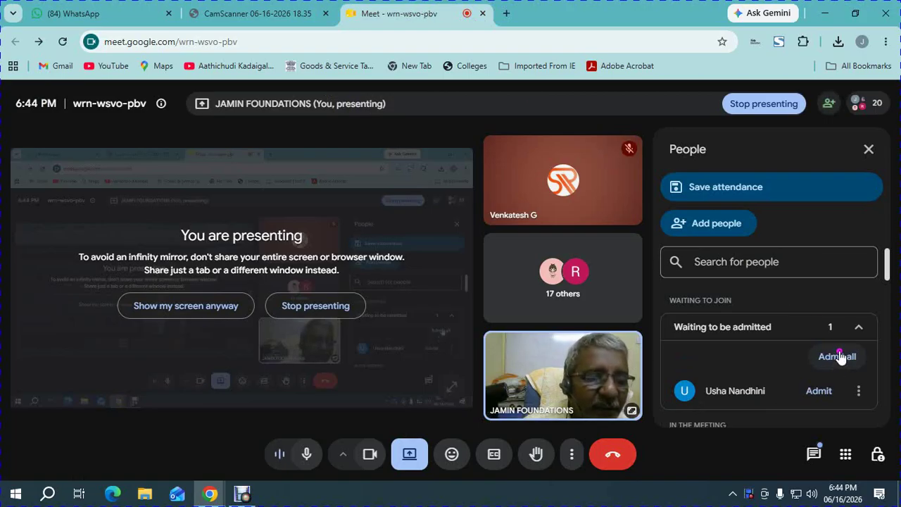
- Admit all waiting participants to the Meet call, then show the CamScanner Chapter 7 exercise PDF
click(837, 357)
click(517, 316)
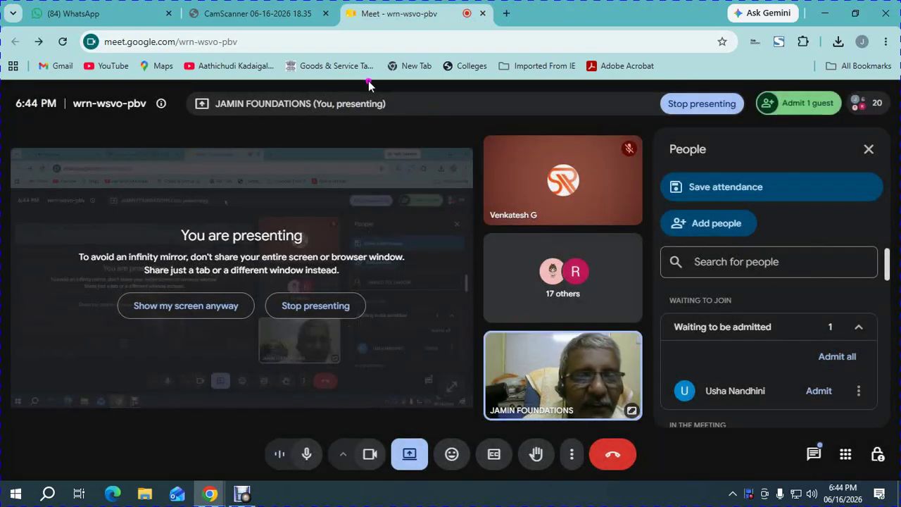
click(254, 17)
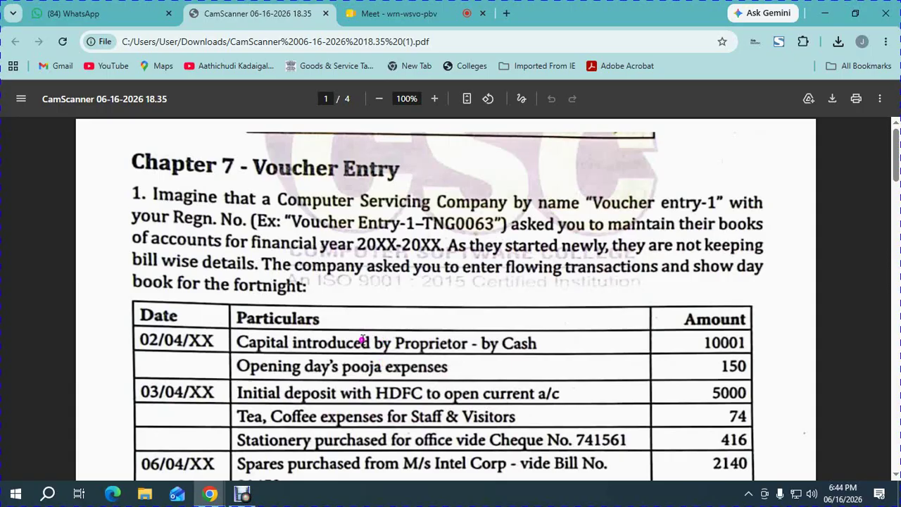
- Review page 1's transactions, highlighting the 150 pooja expenses and stationery cheque number 741561
scroll(359, 336, down, 3)
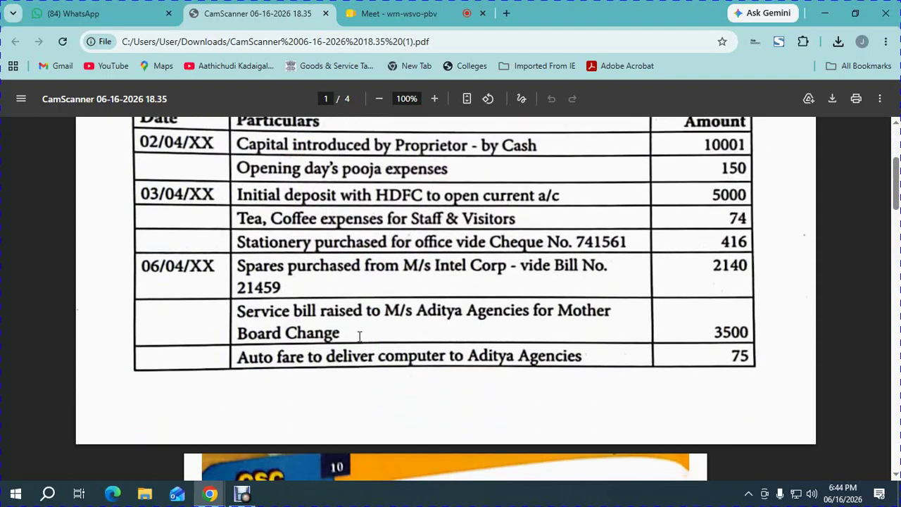
scroll(359, 335, up, 2)
scroll(359, 338, down, 1)
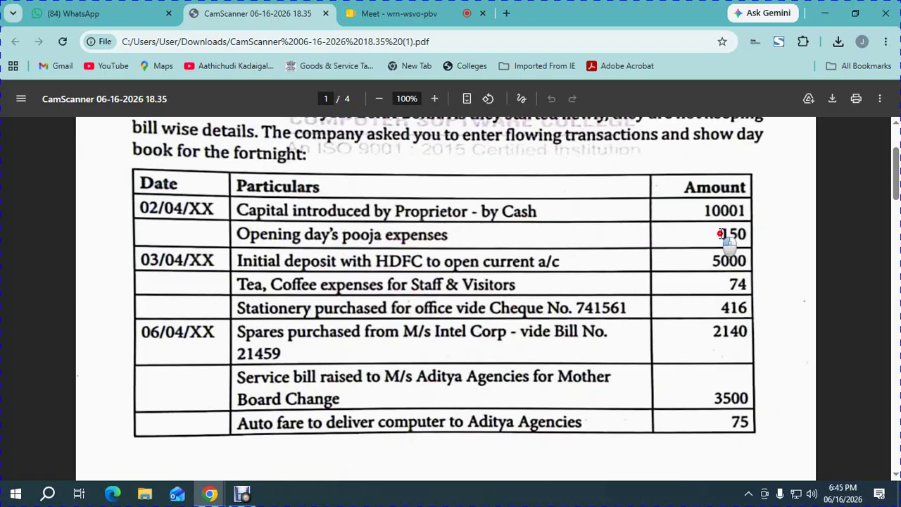
drag(718, 233, 747, 241)
drag(575, 308, 647, 311)
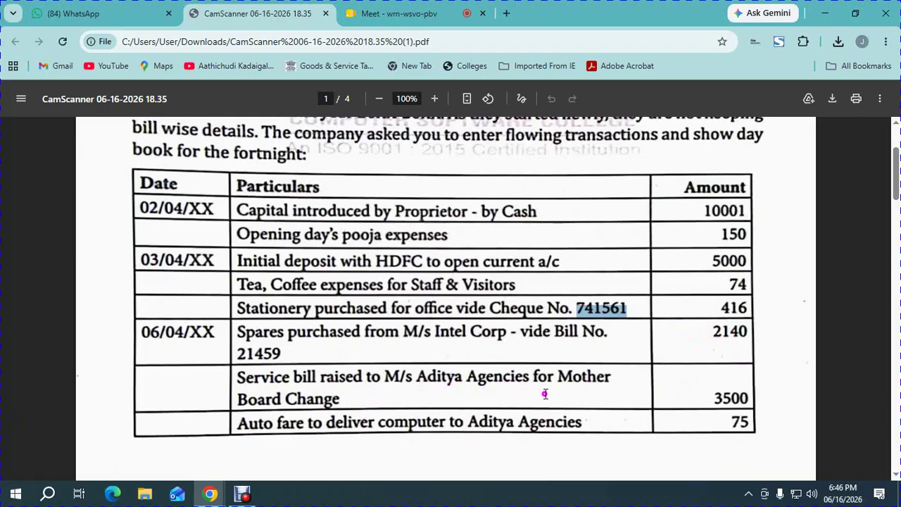
click(695, 395)
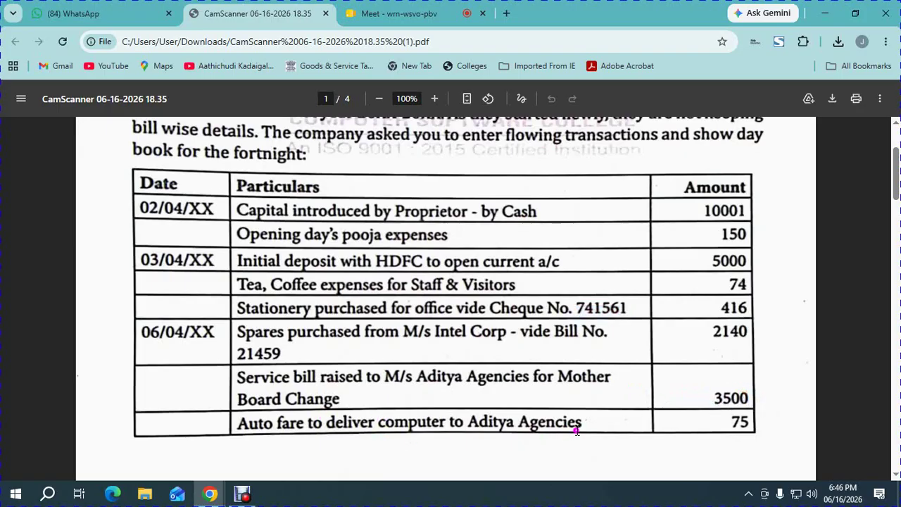
- Scroll down through the table toward page 2's transactions from 07/04/XX
click(708, 426)
drag(702, 425, 720, 421)
scroll(669, 405, down, 1)
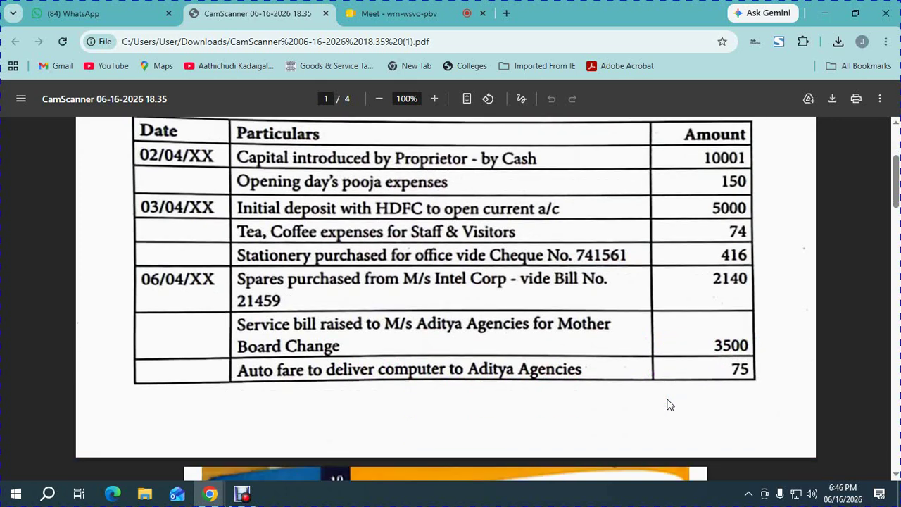
scroll(669, 405, down, 4)
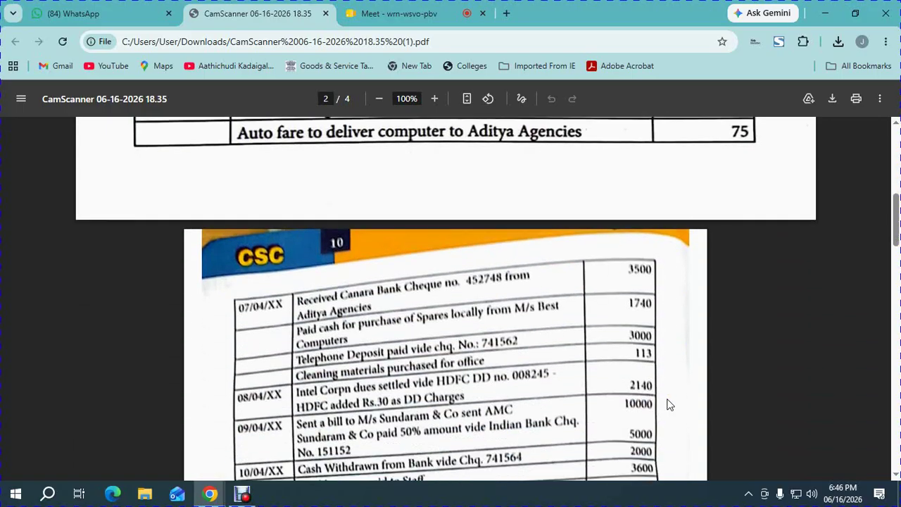
- Zoom the PDF's page 2 to 125%
scroll(669, 404, down, 1)
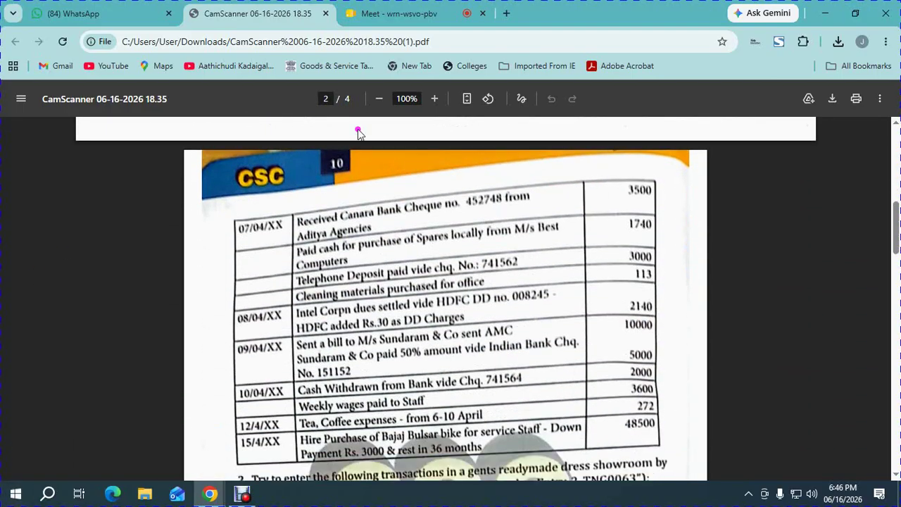
click(435, 99)
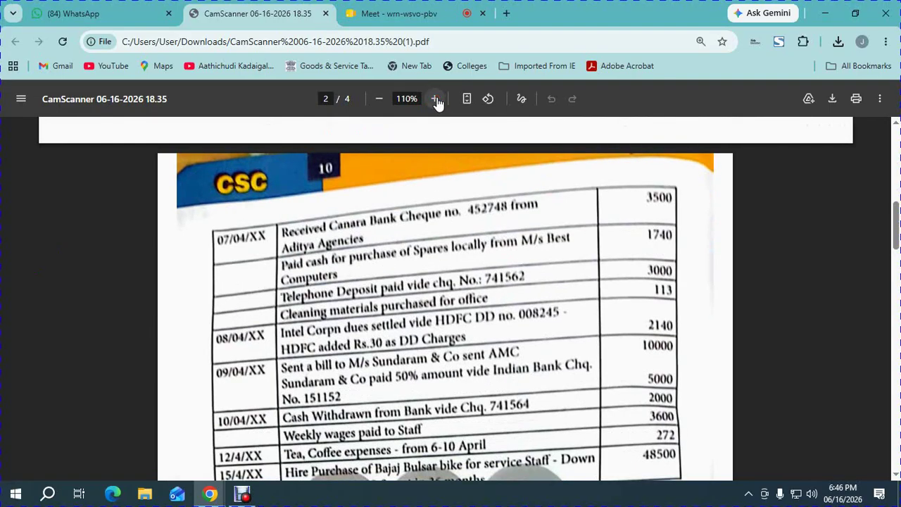
click(435, 99)
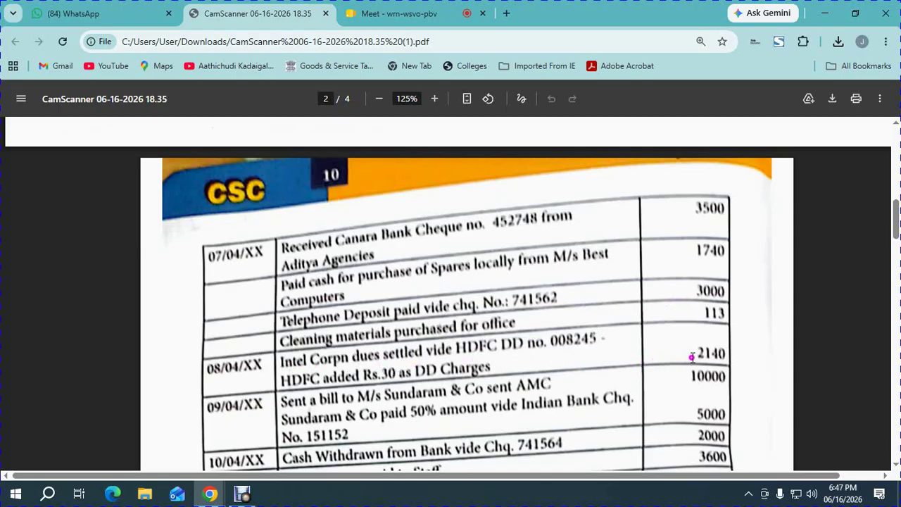
- Highlight the 2140 Intel Corpn dues, 10000 AMC bill and 5000 from Sundaram amounts
drag(692, 357, 724, 355)
click(524, 350)
drag(691, 374, 718, 379)
drag(696, 416, 722, 418)
click(630, 381)
- Highlight the 2000 cash withdrawal, the 3600 weekly wages row and the 48500 hire purchase
scroll(630, 384, down, 5)
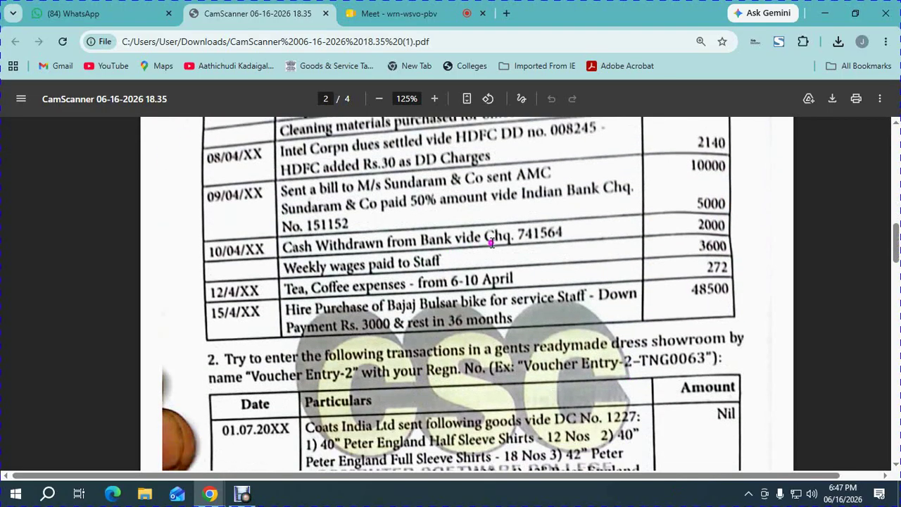
drag(693, 225, 738, 239)
drag(310, 266, 723, 251)
drag(690, 291, 735, 296)
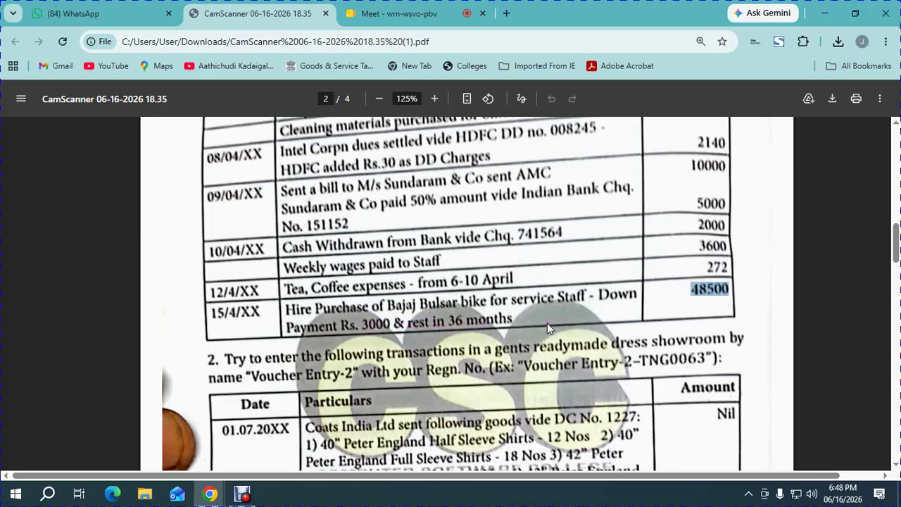
click(370, 326)
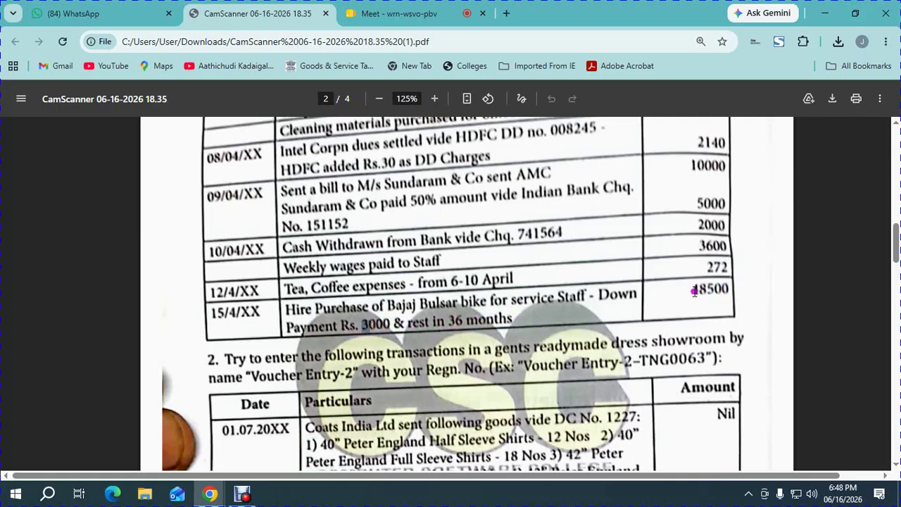
- Re-examine the hire purchase amount, description and down payment and instalment terms
drag(690, 290, 723, 292)
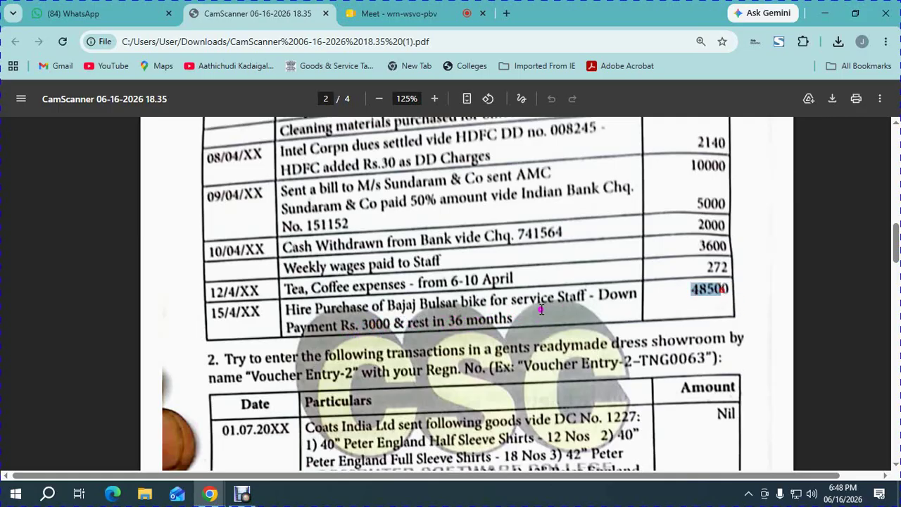
click(367, 326)
drag(436, 308, 511, 317)
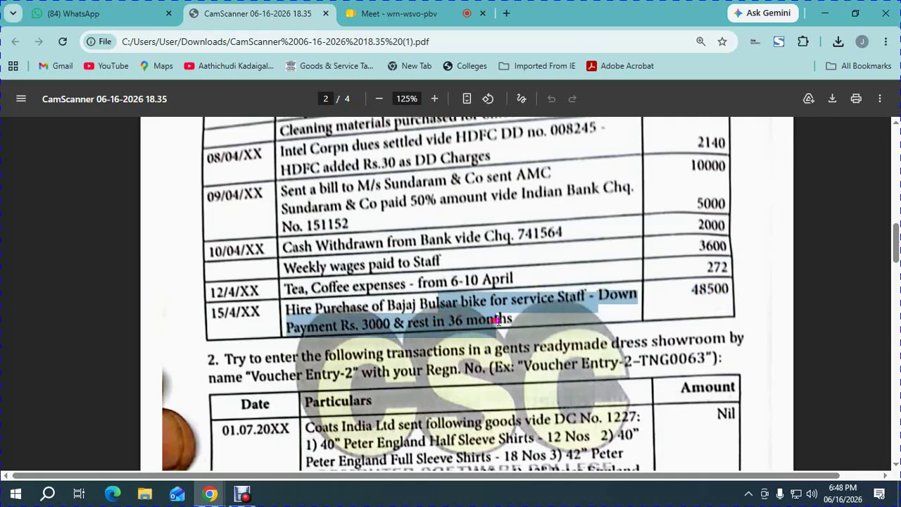
click(514, 316)
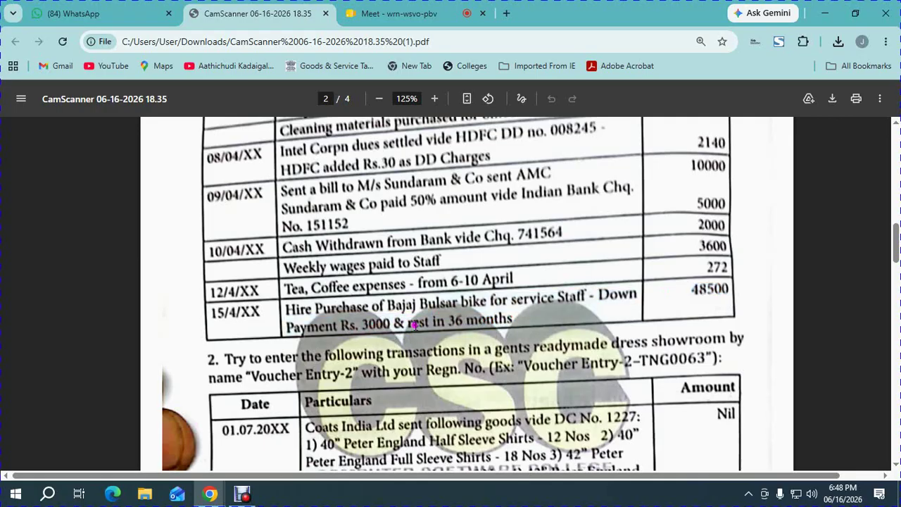
drag(405, 317, 431, 325)
click(529, 330)
- Scroll the PDF back to page 1 and return to the Meet call
scroll(494, 274, up, 1)
scroll(446, 240, up, 8)
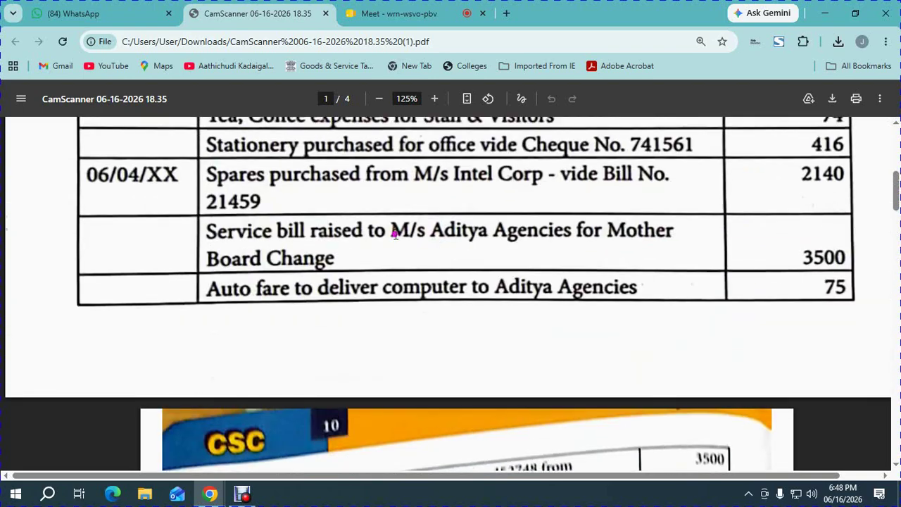
scroll(426, 253, up, 3)
scroll(423, 263, up, 5)
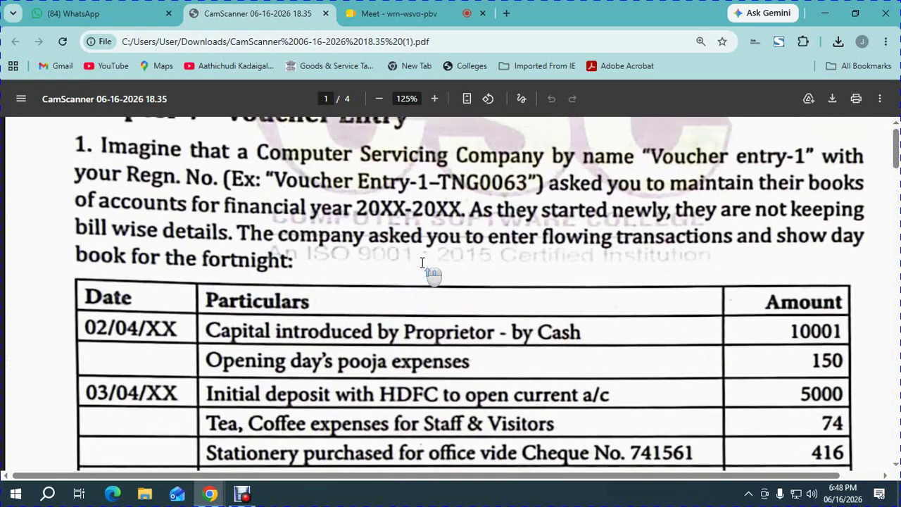
scroll(422, 263, down, 3)
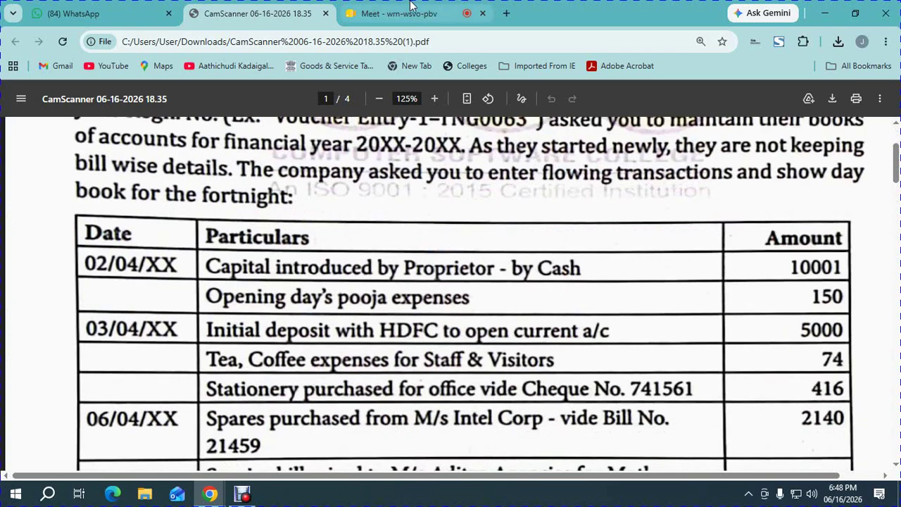
click(398, 13)
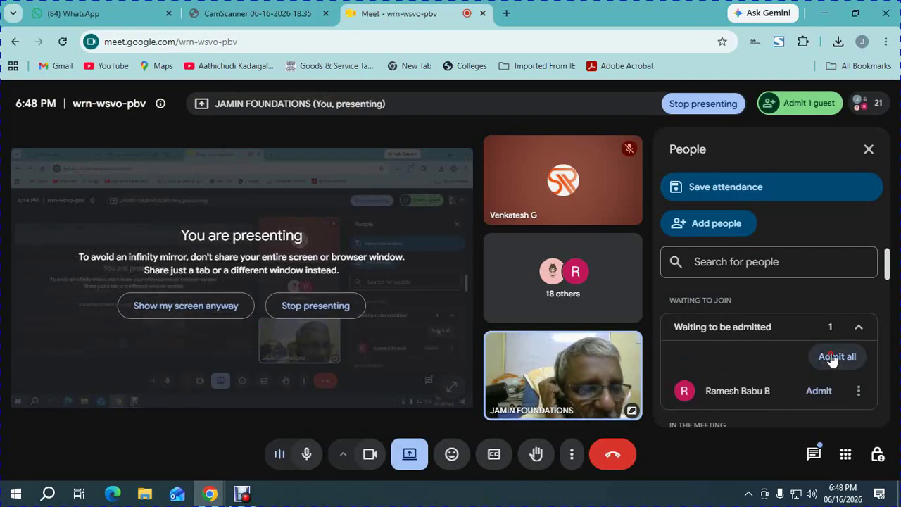
- Admit the newly waiting participant and check the summary of who has joined
click(836, 358)
click(508, 314)
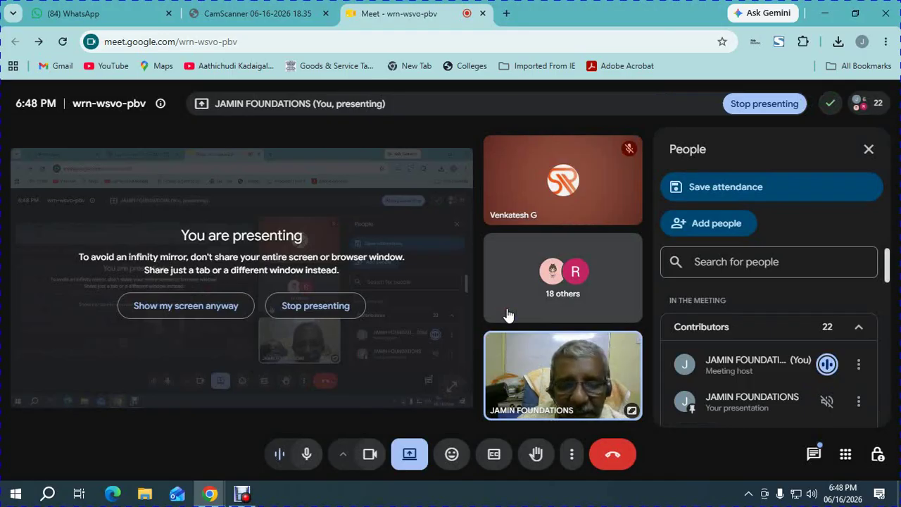
click(866, 103)
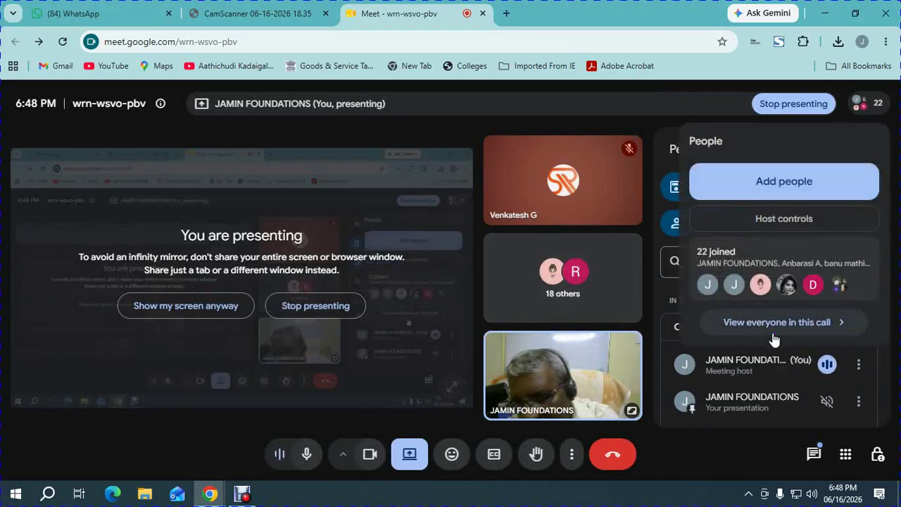
- Launch TallyPrime Edit Log from the Windows search
key(super)
key(super)
text(tally)
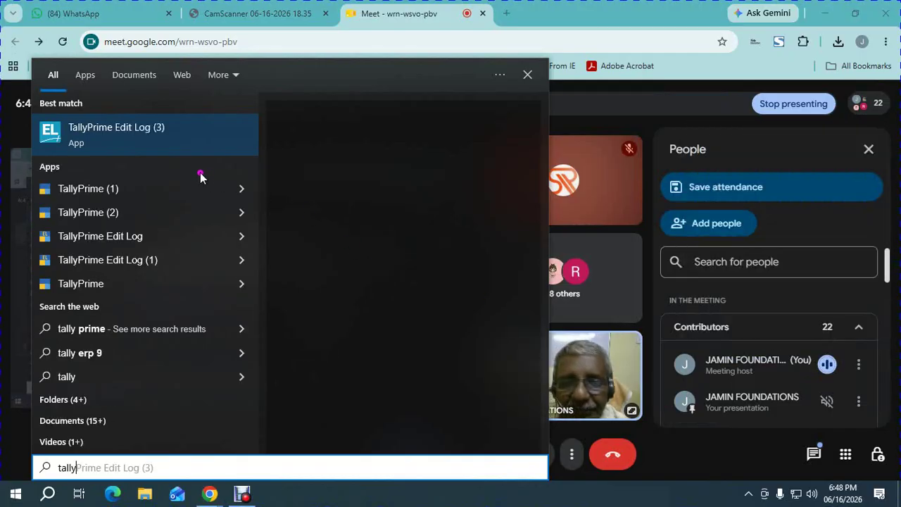
click(157, 129)
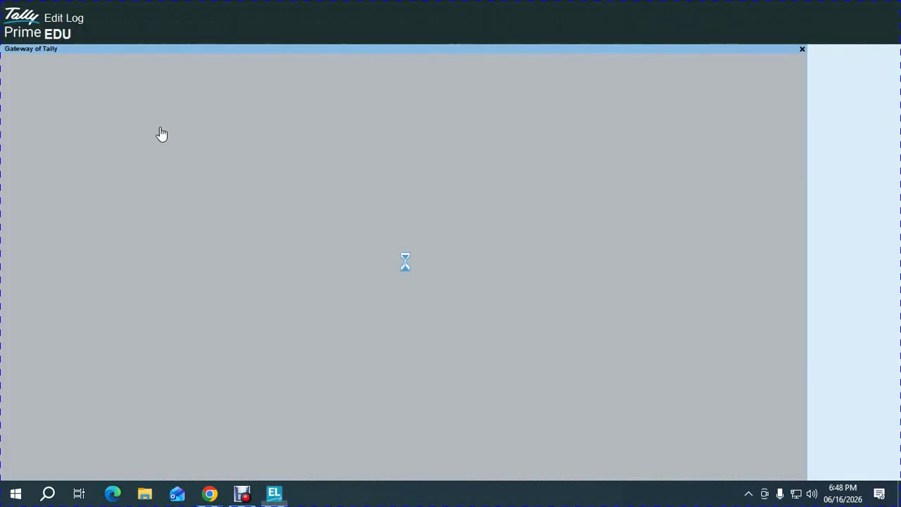
- Dismiss the TSS warning, shut DIKSHA PACKAGING and start creating a new company
key(n)
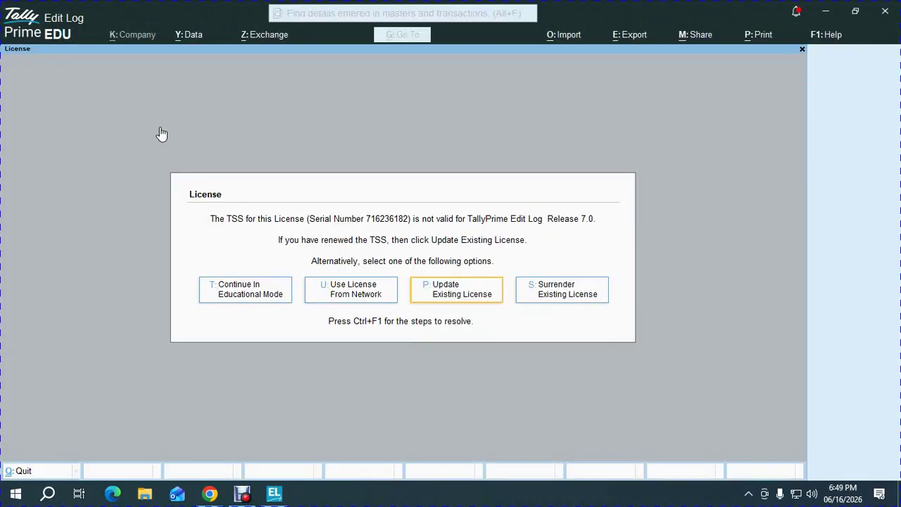
key(t)
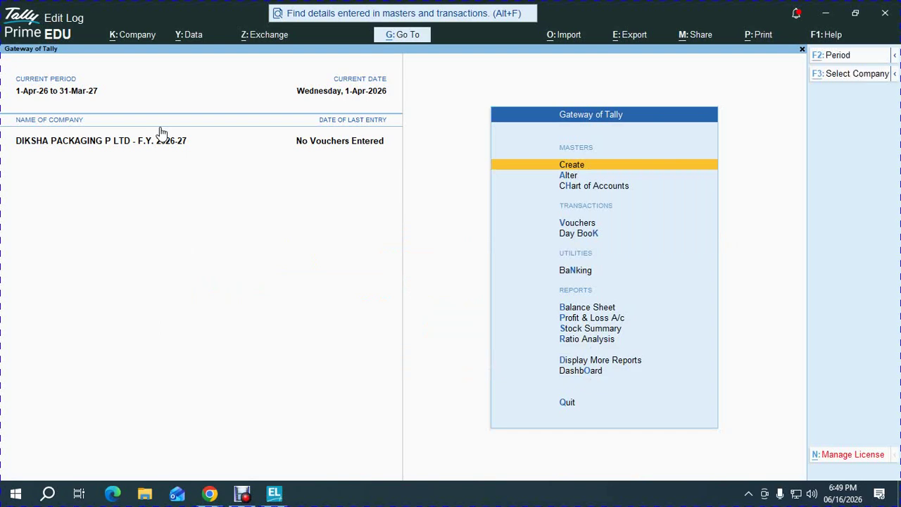
key(alt+k)
key(ctrl+F3)
key(Return)
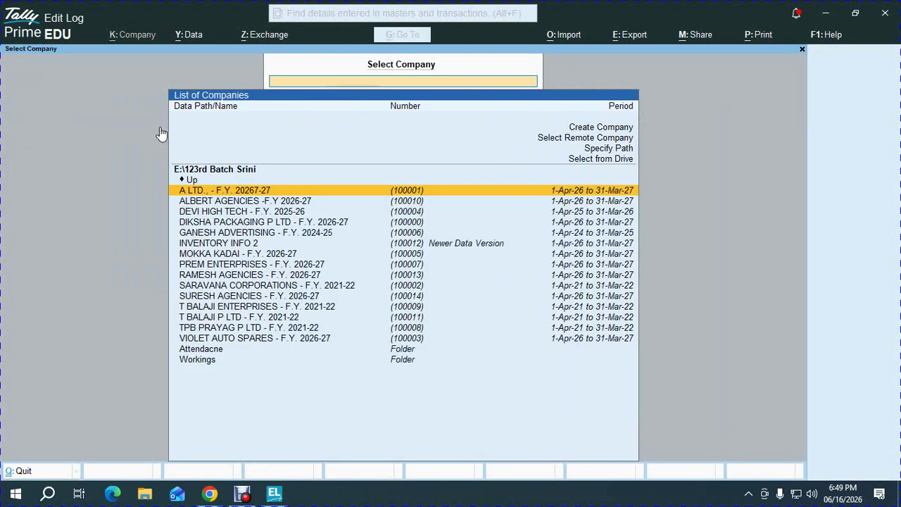
key(Up)
key(Up)
key(Up)
key(Up)
key(Up)
key(Up)
key(Return)
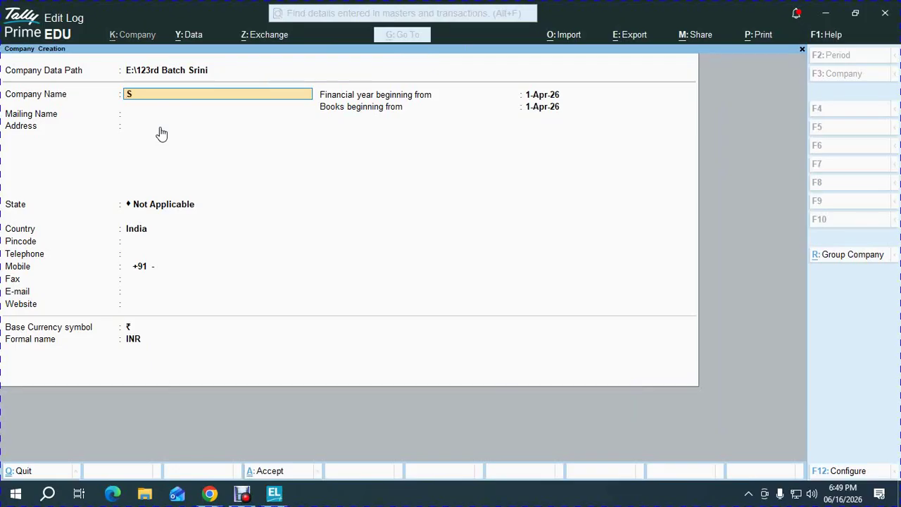
- Name the company 'SRINI COMPUTERS - F.Y' with mailing name 'SRINI COMPUTERS'
key(BackSpace)
key(BackSpace)
key(BackSpace)
key(BackSpace)
key(BackSpace)
text(SRINI COMPUTERS - F.Y. 2026-27)
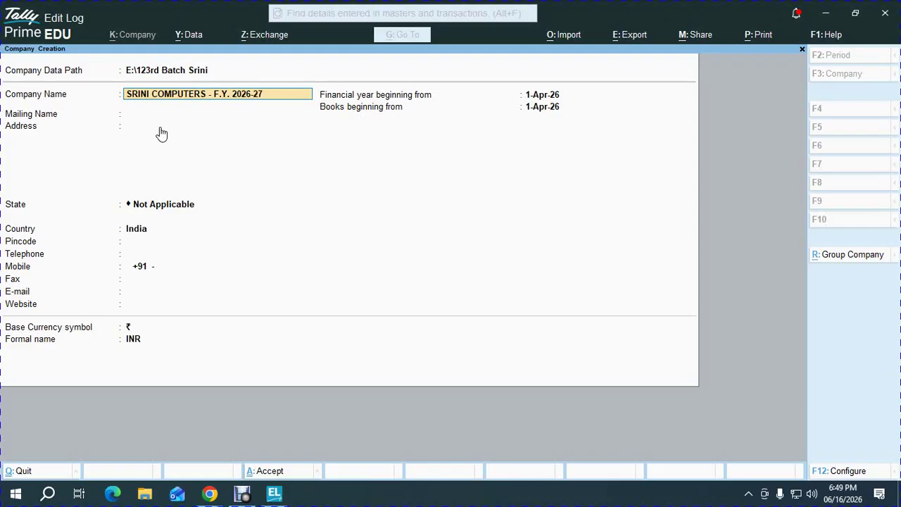
key(Return)
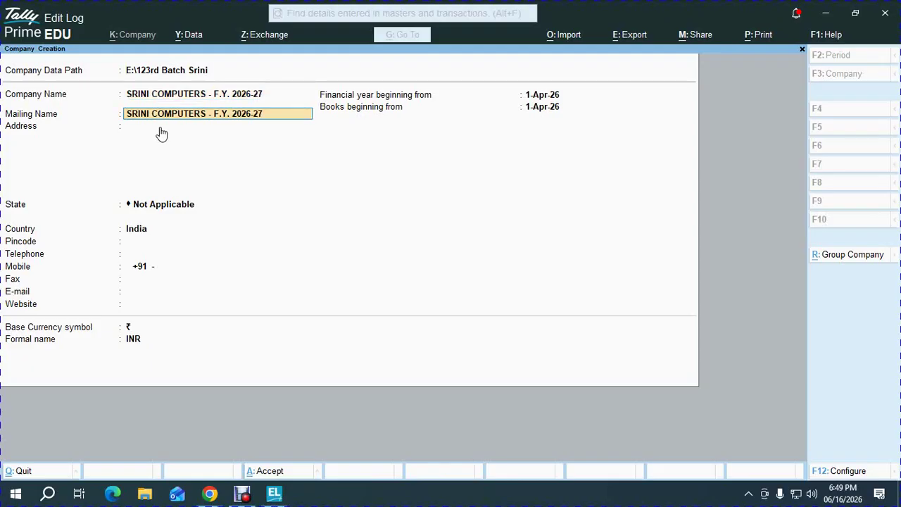
key(BackSpace)
key(BackSpace)
key(BackSpace)
key(BackSpace)
key(BackSpace)
key(BackSpace)
key(BackSpace)
key(BackSpace)
key(BackSpace)
key(Return)
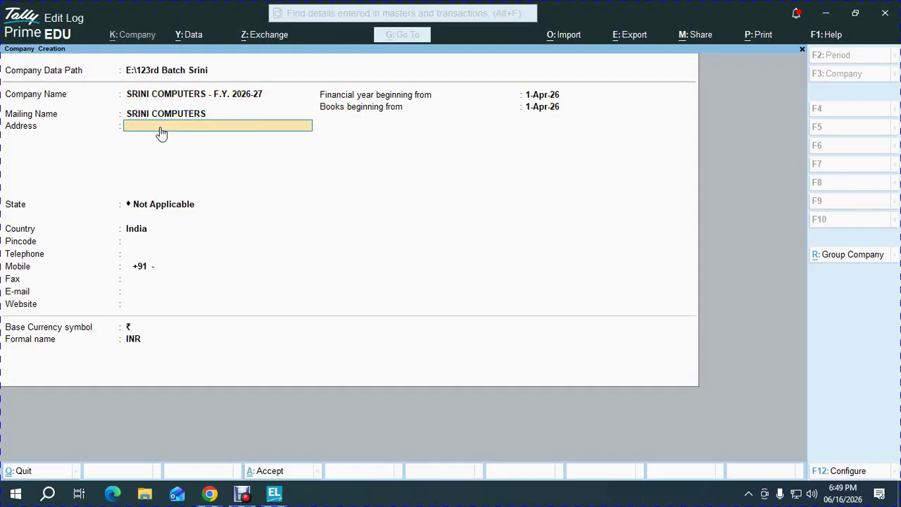
- Enter the company's three-line postal address
key(BackSpace)
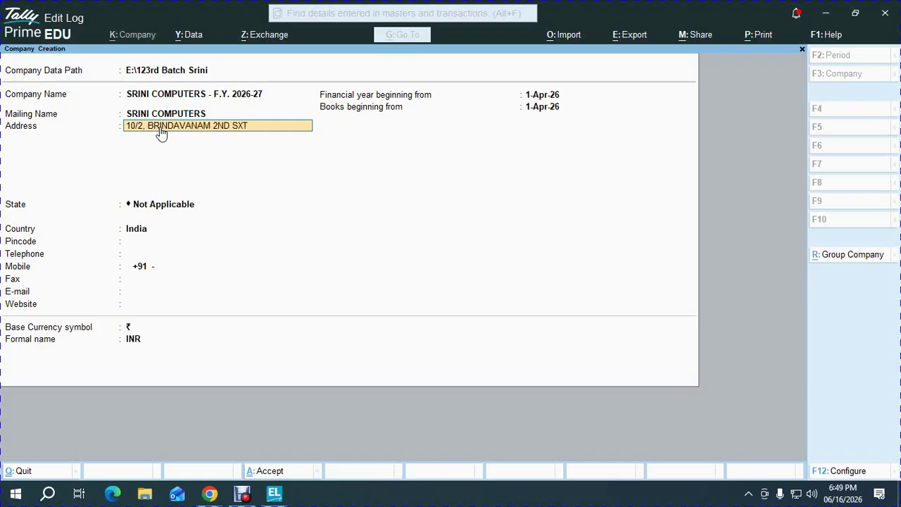
key(Return)
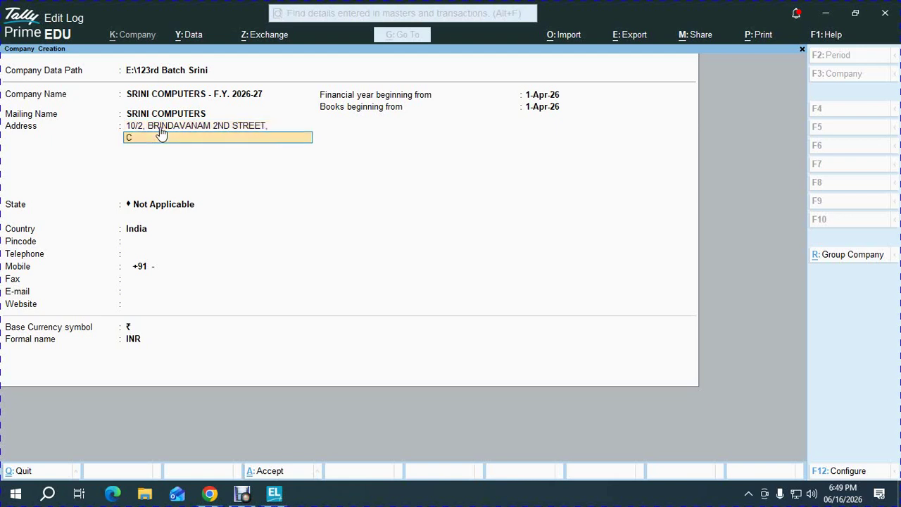
key(Return)
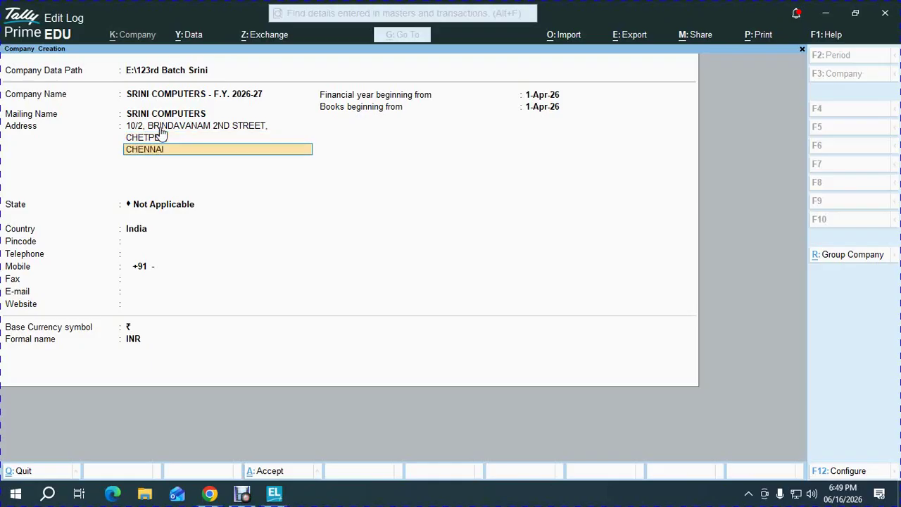
key(Return)
key(Return)
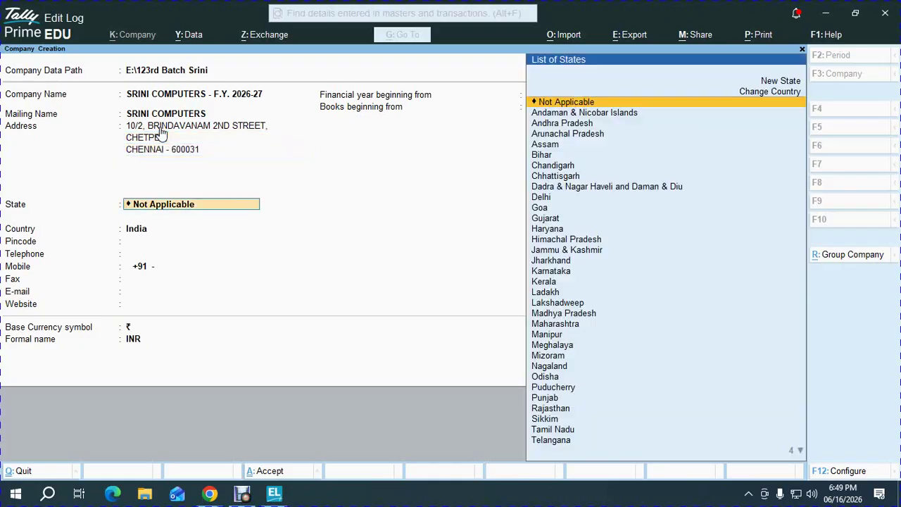
- Set the state to Tamil Nadu and fill in the pincode, telephone, mobile number and e-mail
text(ta)
key(Return)
text(600 03)
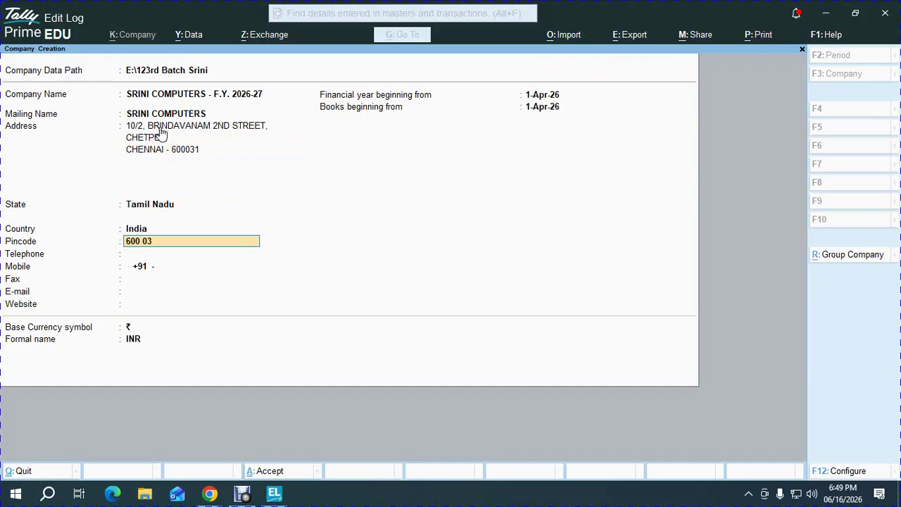
text(1)
key(Return)
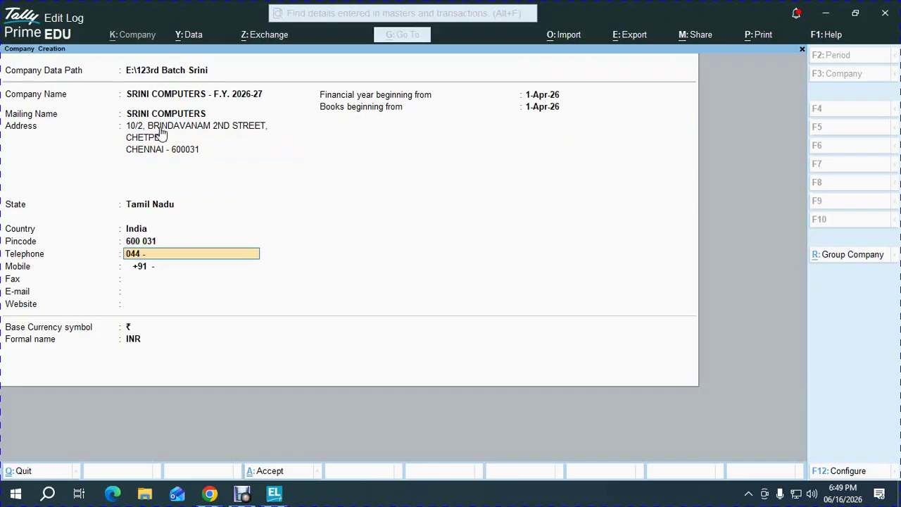
key(Return)
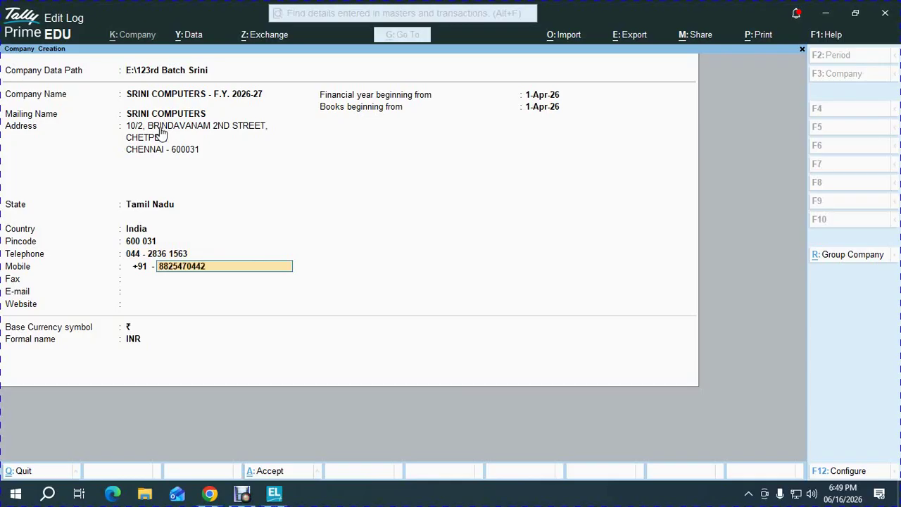
key(Return)
key(Return)
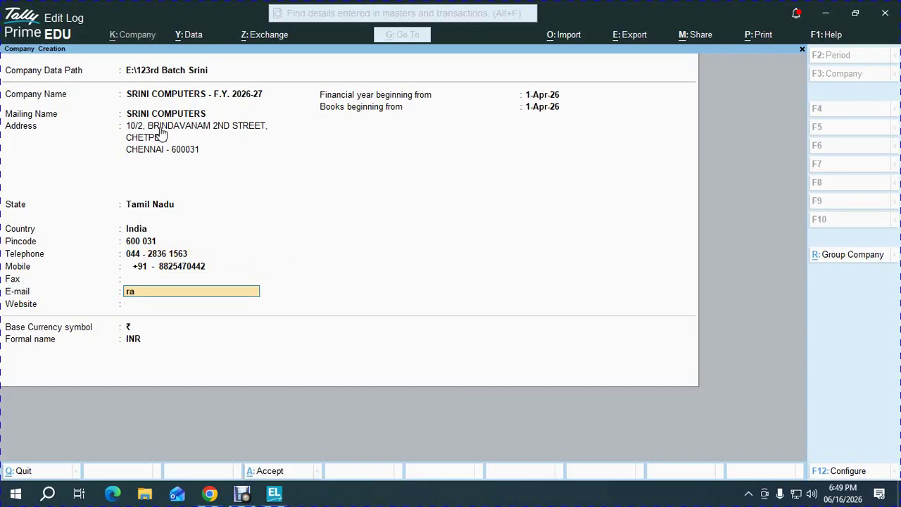
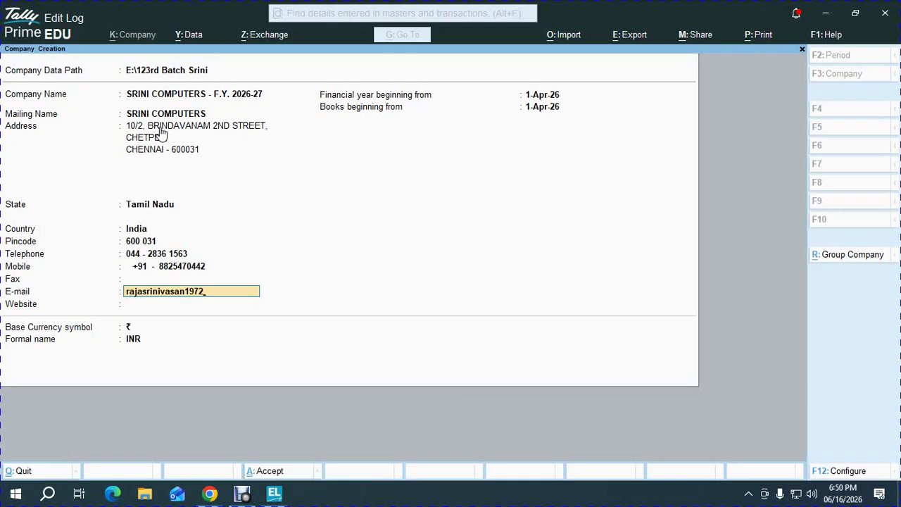
key(Return)
key(Return)
key(Return)
key(Return)
key(Return)
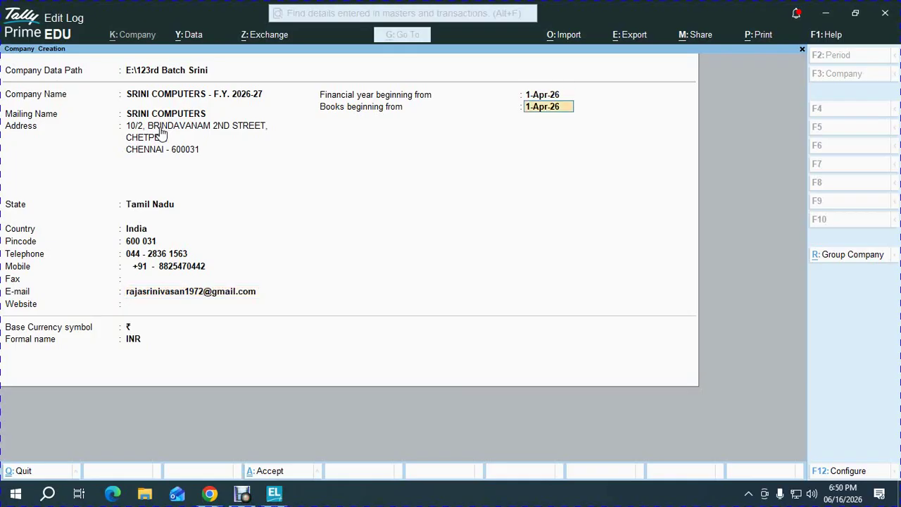
key(Return)
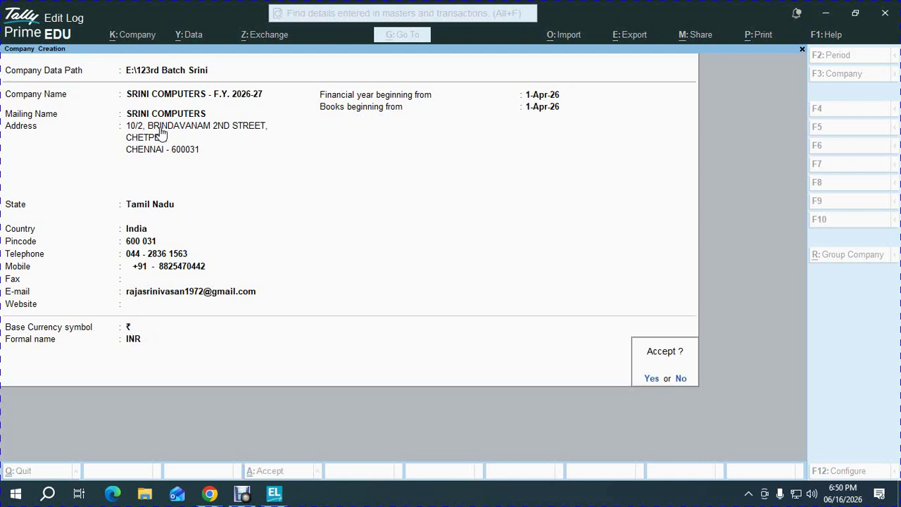
- Accept SRINI COMPUTERS with Bill-wise entry, Maintain Inventory and GST set to No, then view the PDF
key(Return)
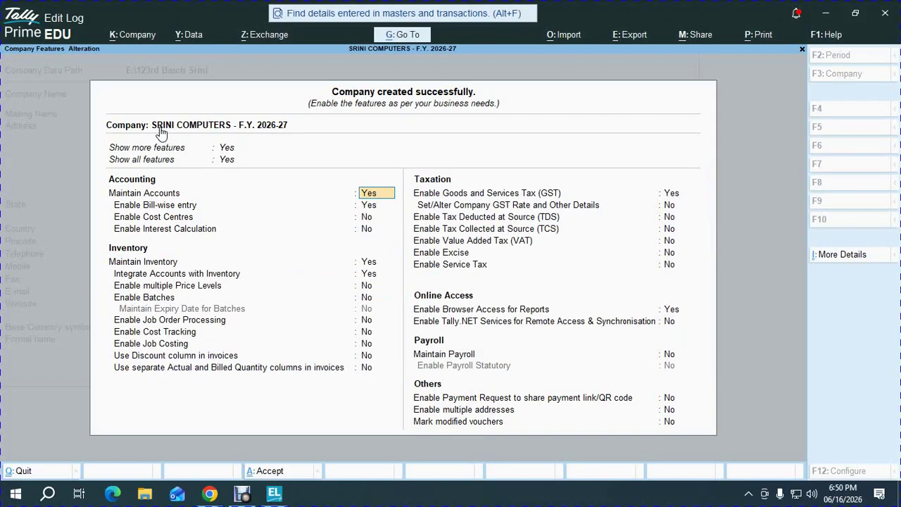
key(Return)
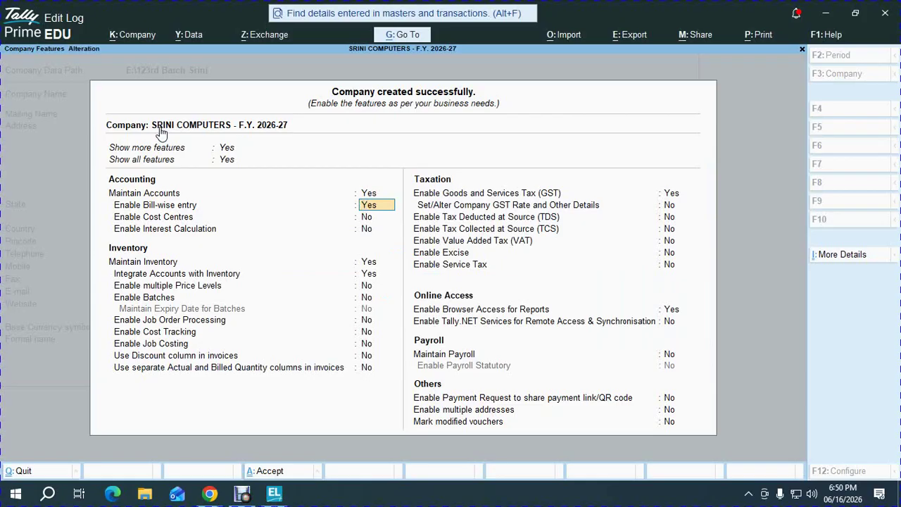
key(n)
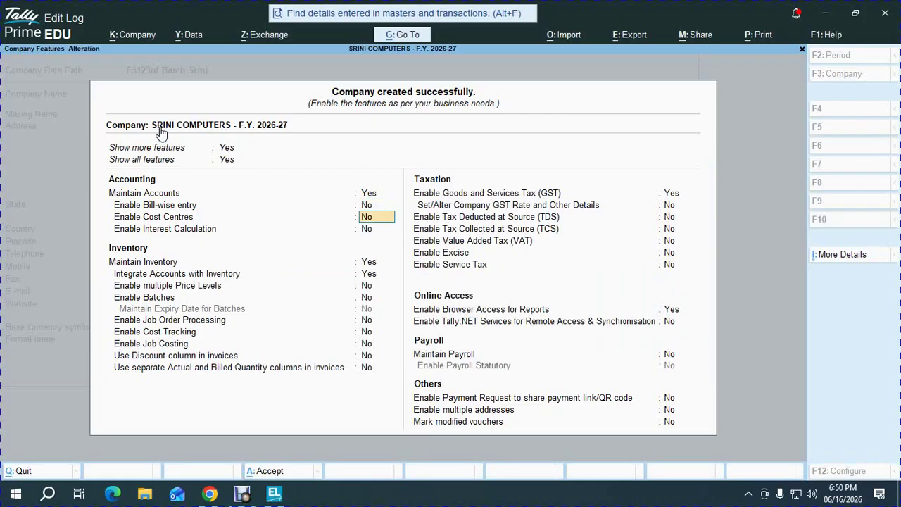
key(Return)
key(Return)
text(n)
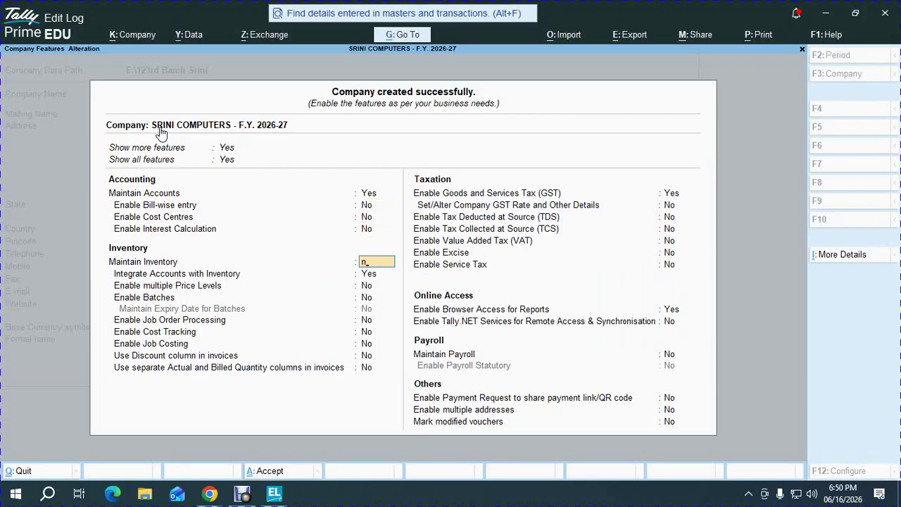
key(Return)
text(n)
key(Return)
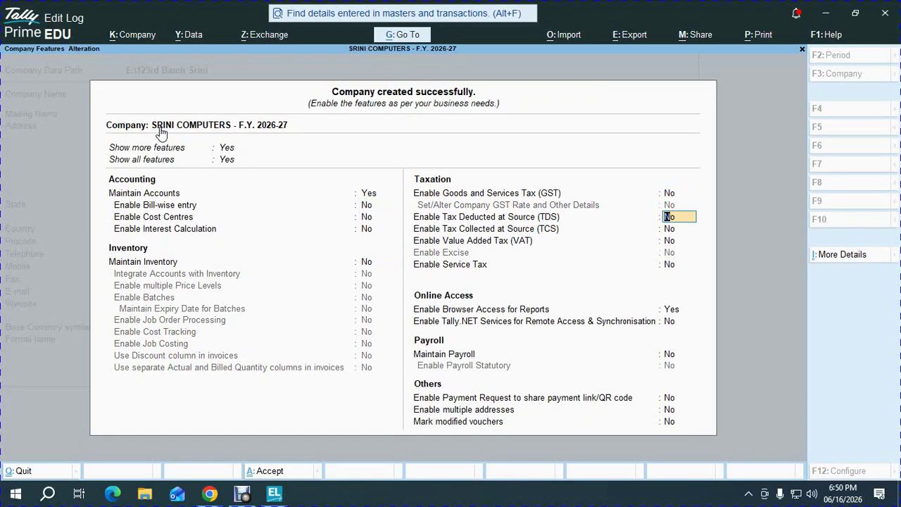
key(ctrl+a)
key(alt+Tab)
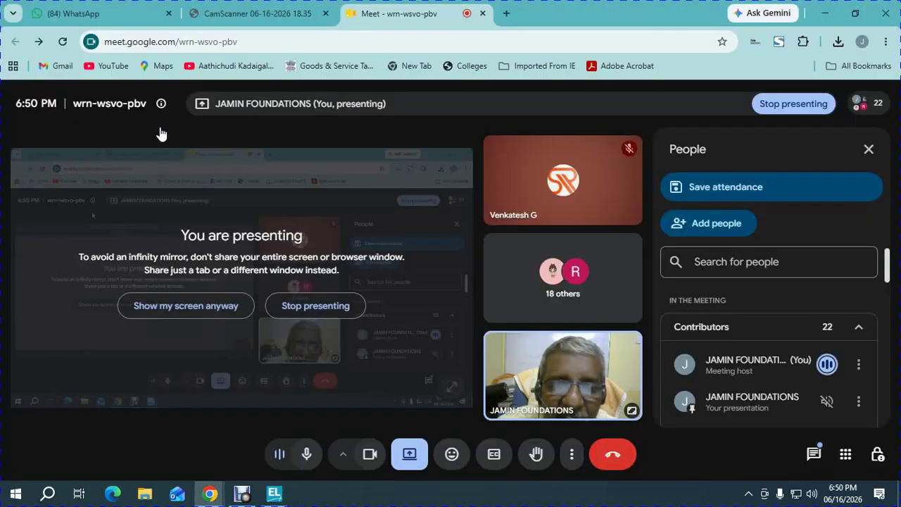
click(249, 7)
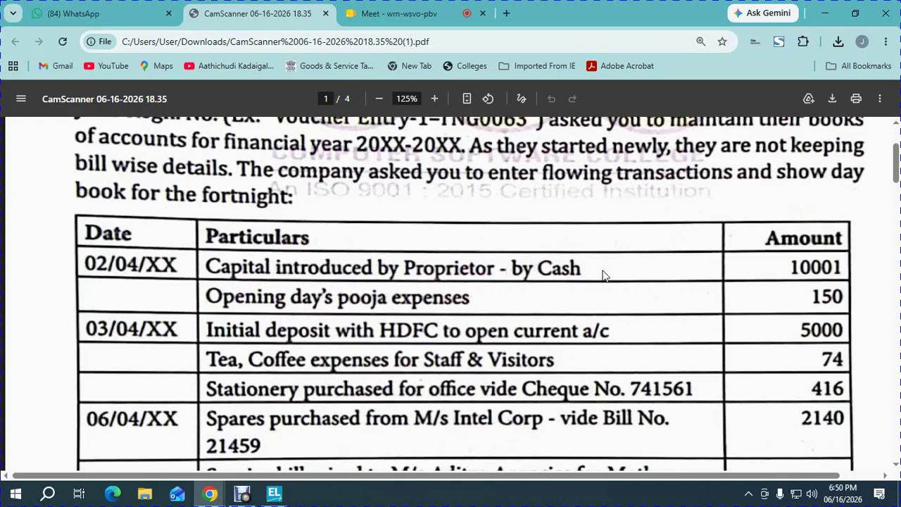
- Start a Cash Receipt voucher and create the SRINI CAPITAL ledger under Capital Account
key(alt+Tab)
key(v)
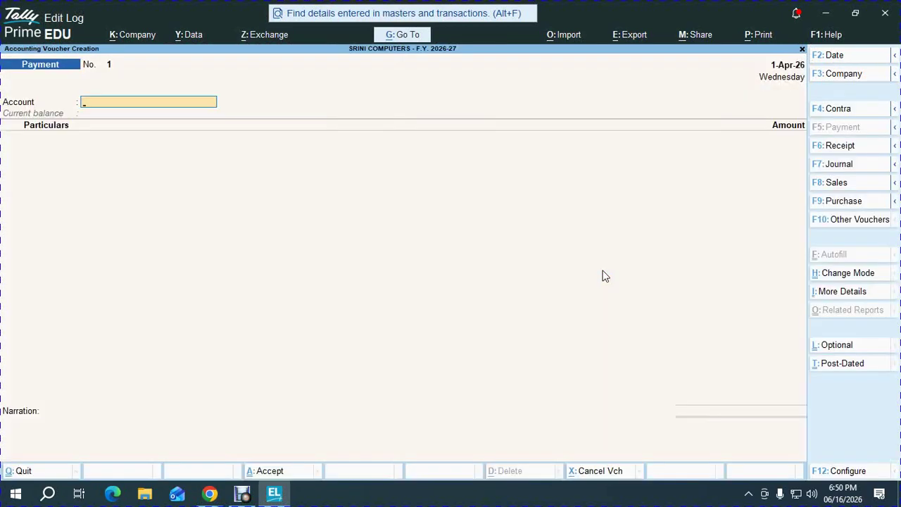
key(F6)
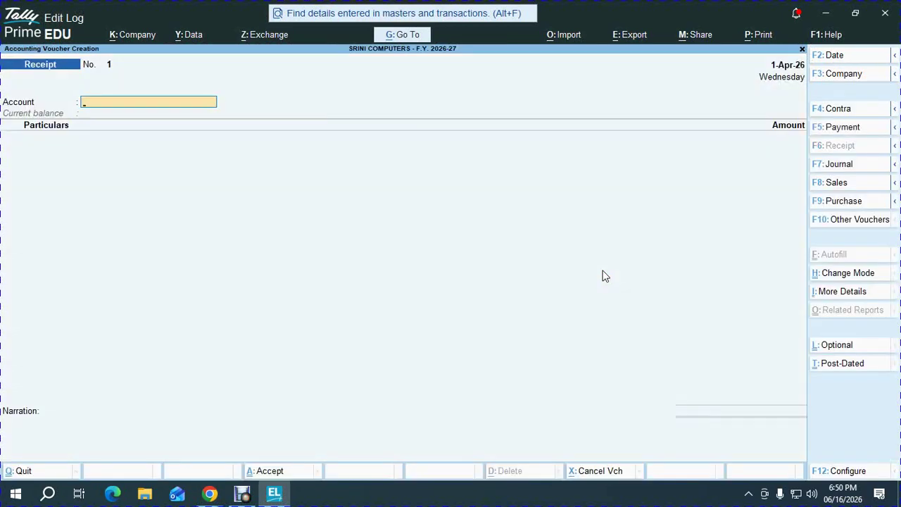
text(ca)
key(Return)
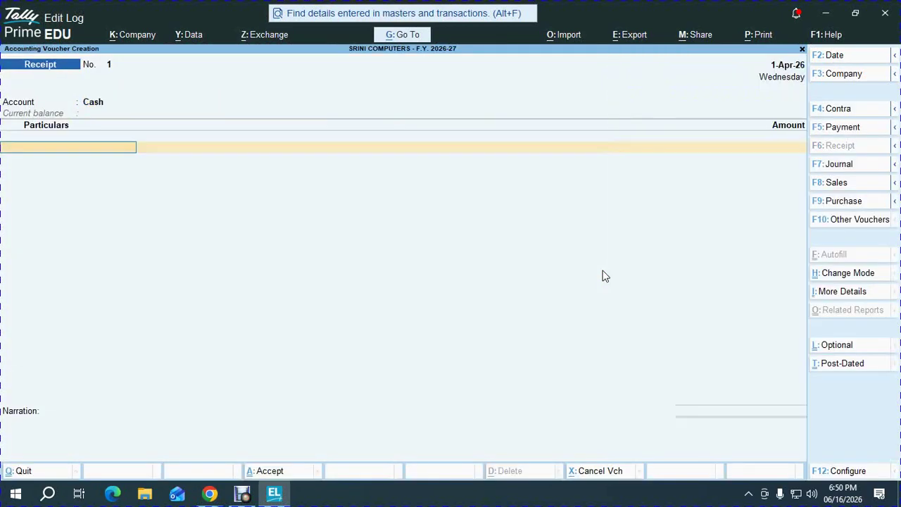
key(alt+c)
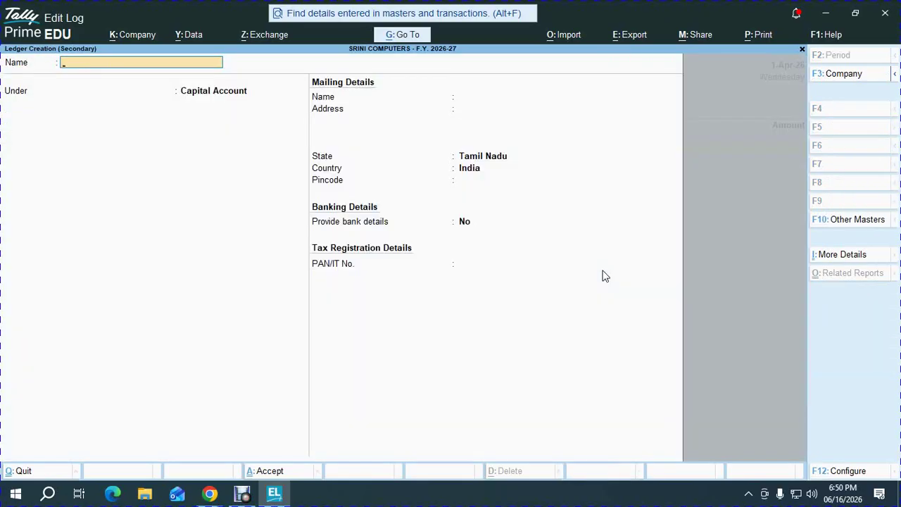
text(SRINI CAPITAL)
key(Return)
key(Return)
key(Return)
key(Return)
key(ctrl+a)
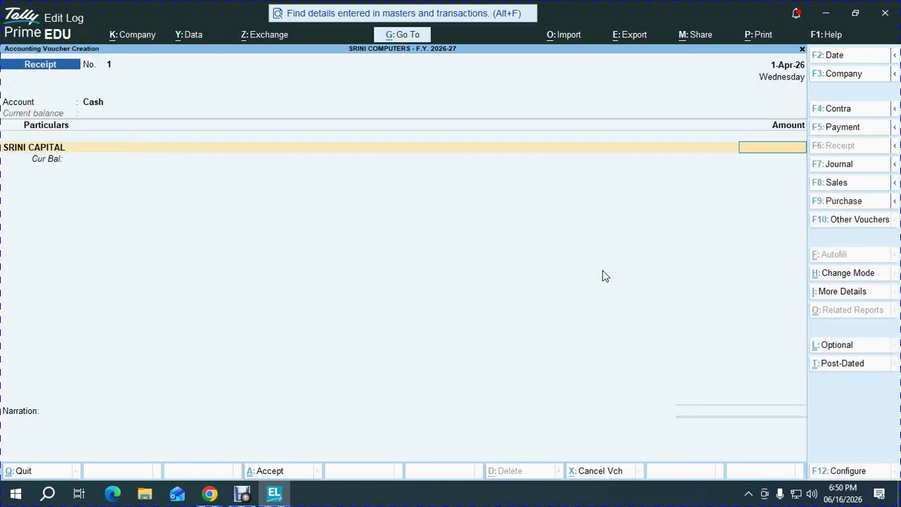
- Enter 10,001 as the capital amount and save receipt No. 1
key(alt+Tab)
key(alt+Tab)
text(100001)
key(BackSpace)
key(BackSpace)
key(Return)
key(Return)
key(Return)
key(Return)
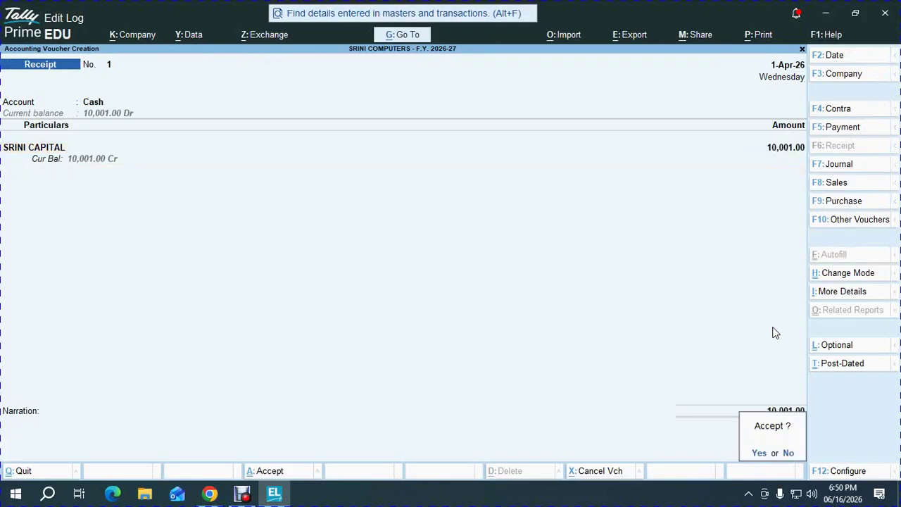
key(alt+Tab)
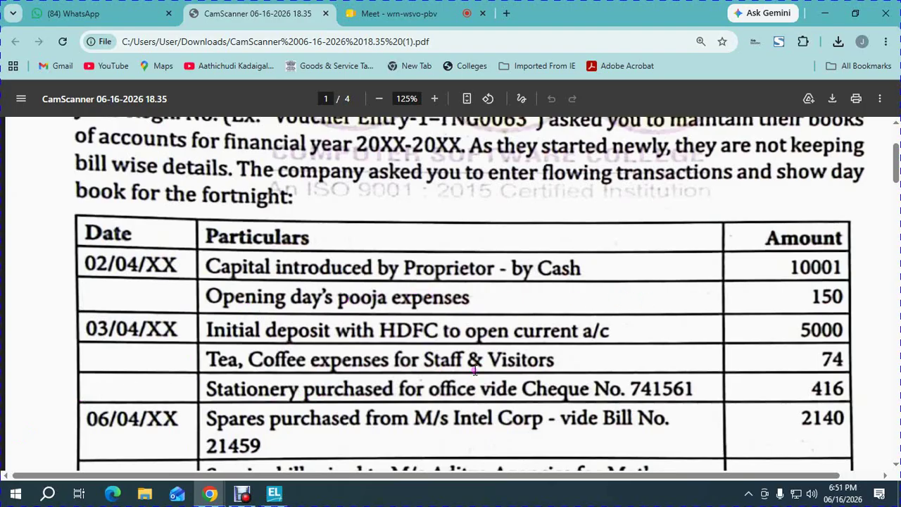
- Start a Cash Payment voucher and create the POOJA EXPENSES ledger under Indirect Expenses
key(alt+Tab)
key(F5)
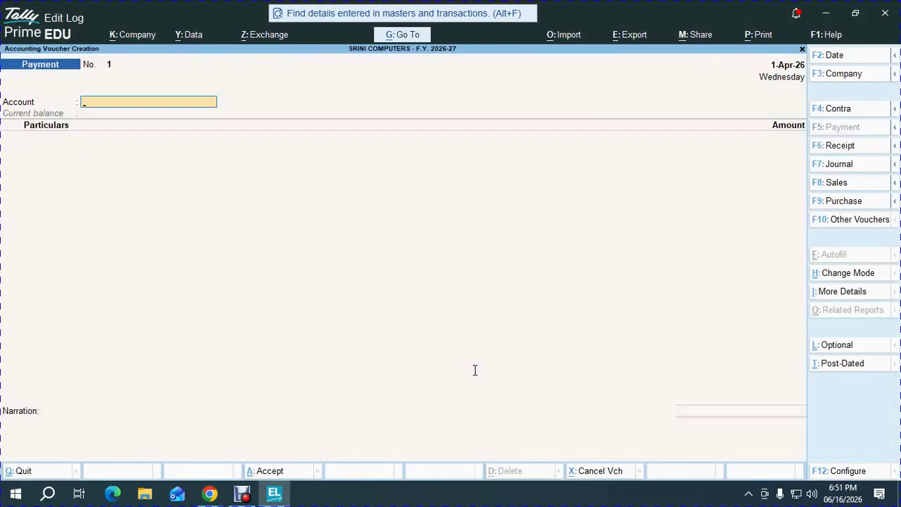
text(CA)
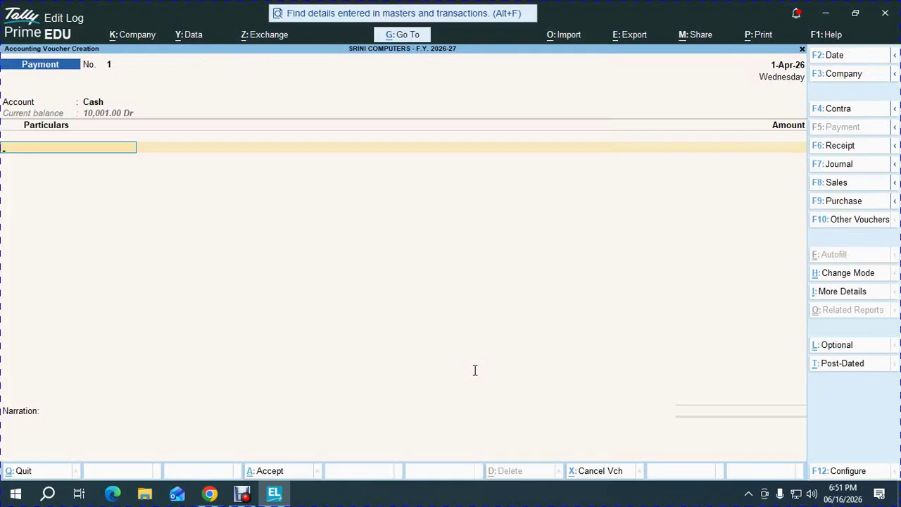
key(alt)
key(alt)
key(alt+c)
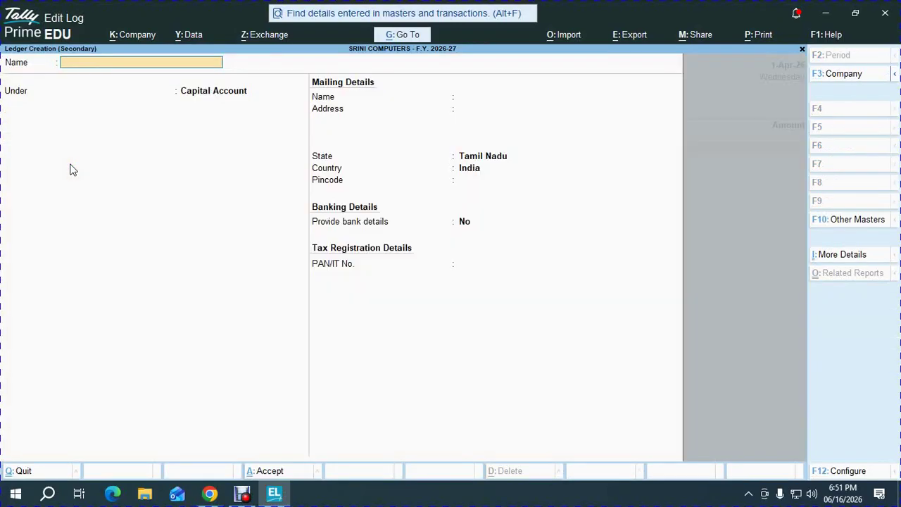
text(POOJA EXPENSES)
key(Return)
text(IND)
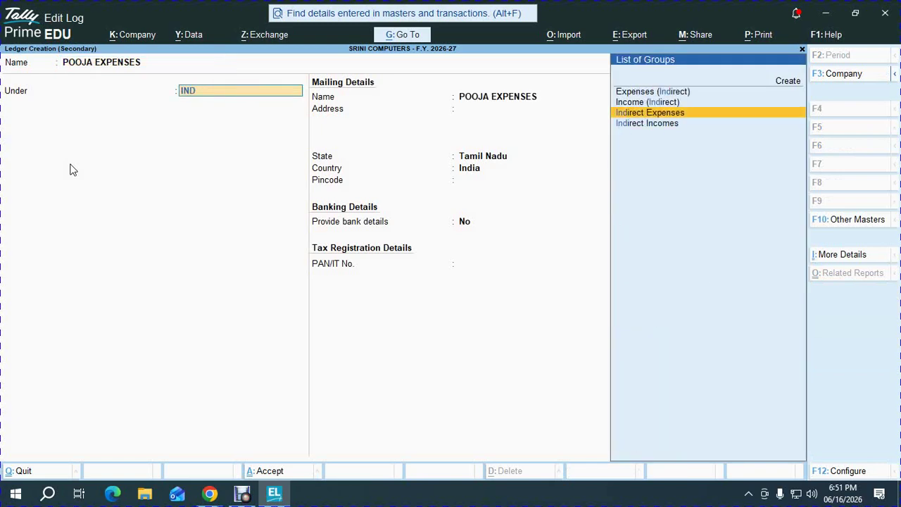
key(Return)
key(ctrl+a)
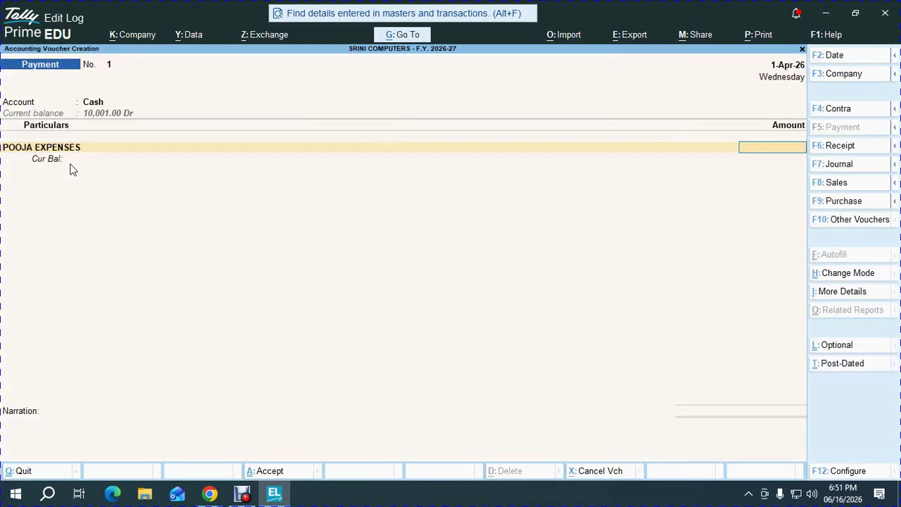
- Enter 150 as the pooja expense amount and accept payment No. 1
key(alt+Tab)
key(alt+Tab)
text(150)
key(Return)
key(Return)
key(Return)
key(Return)
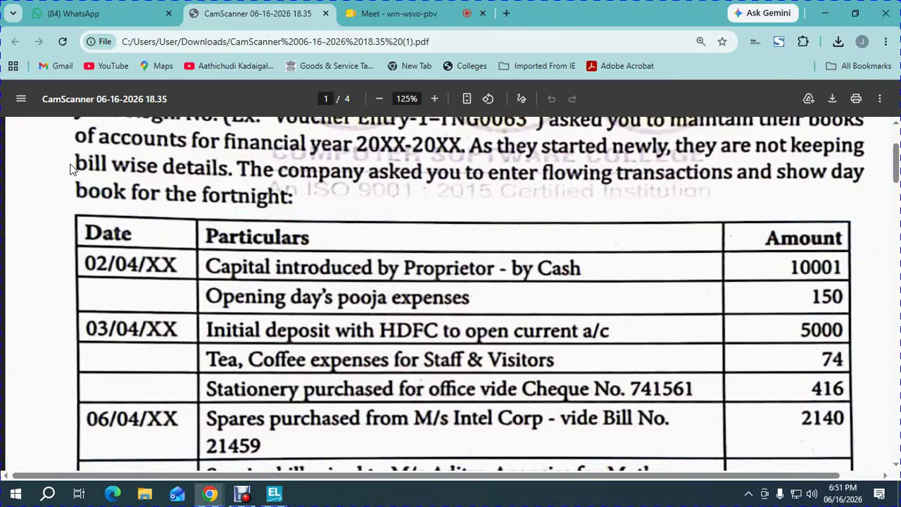
key(alt+Tab)
key(alt+Tab)
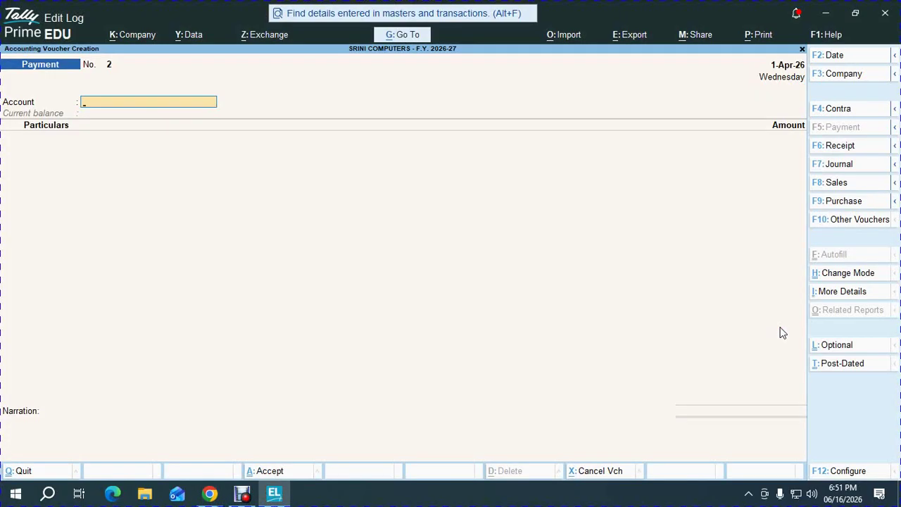
- Start a Contra voucher and create the HDFC BANK ledger under Bank Accounts
key(F4)
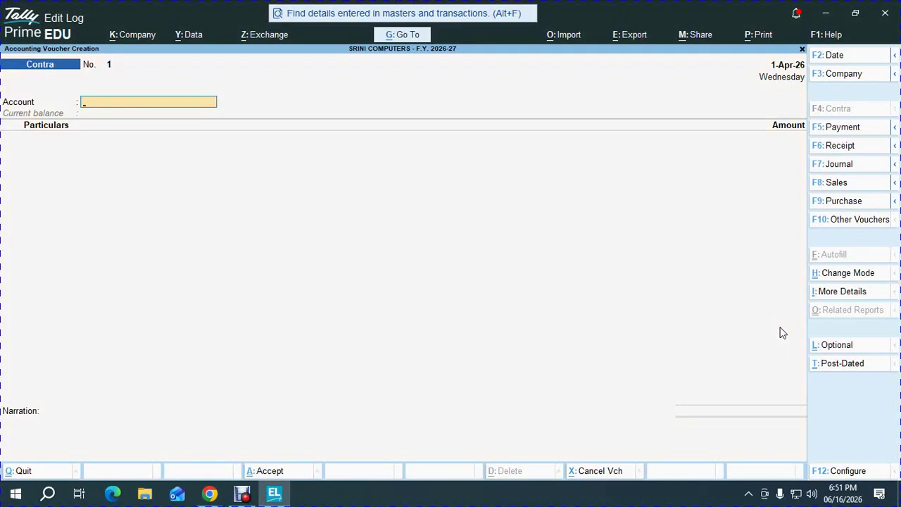
key(ctrl)
key(alt+c)
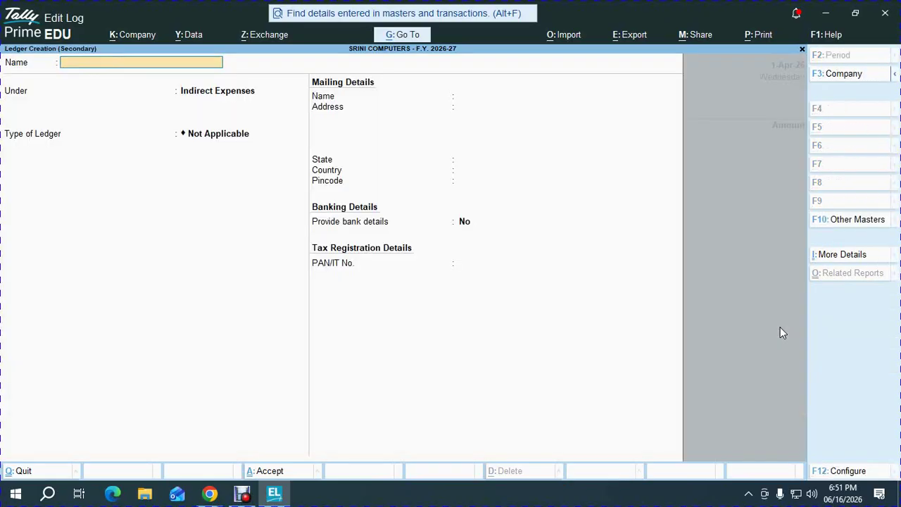
text(HDFC BANK)
key(Return)
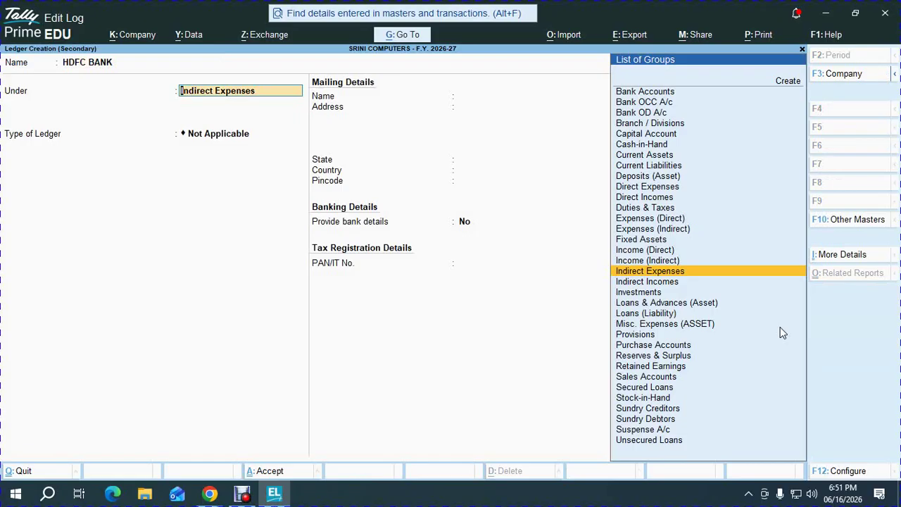
text(BANK)
key(Return)
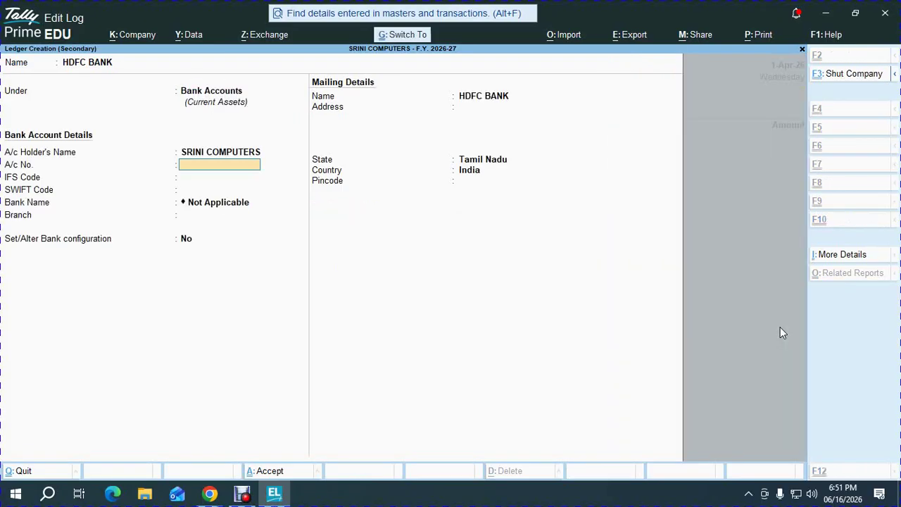
key(ctrl+a)
- Select Cash as the contra particulars with an amount of 5,000
text(c)
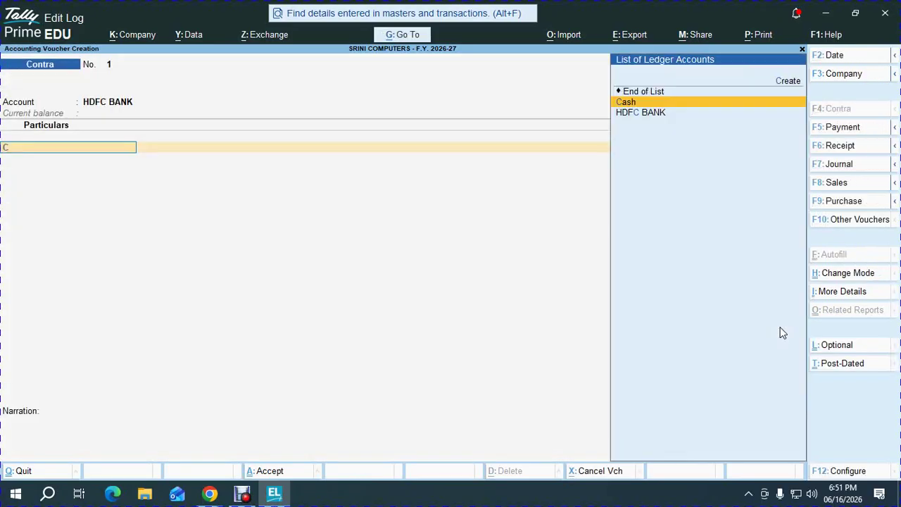
key(Return)
key(alt+Tab)
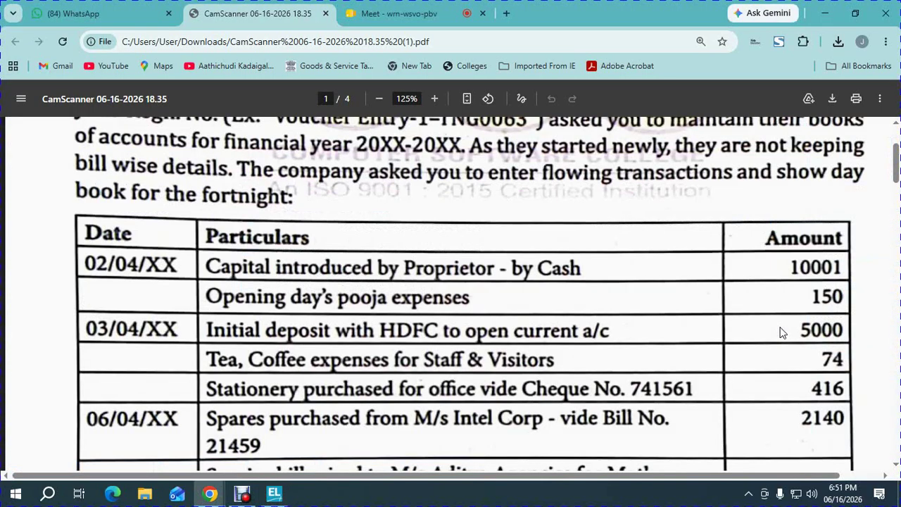
key(alt+Tab)
text(5000)
key(Return)
- Allocate the deposit as ten 500 notes and save contra No. 1
key(Return)
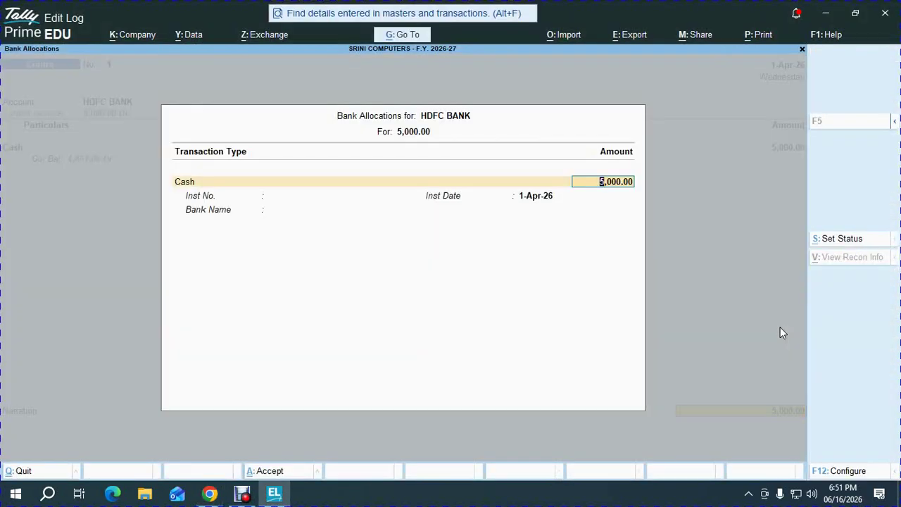
key(Return)
key(Return)
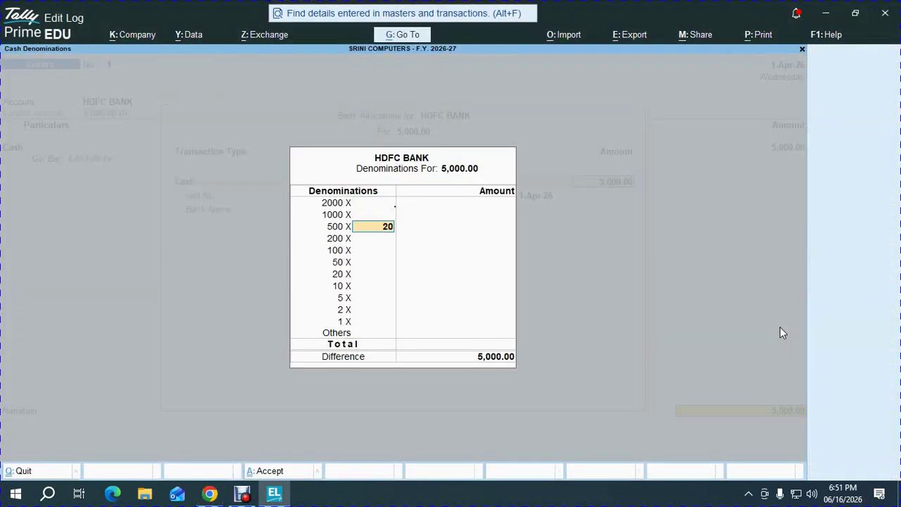
text(20)
key(Return)
key(BackSpace)
key(BackSpace)
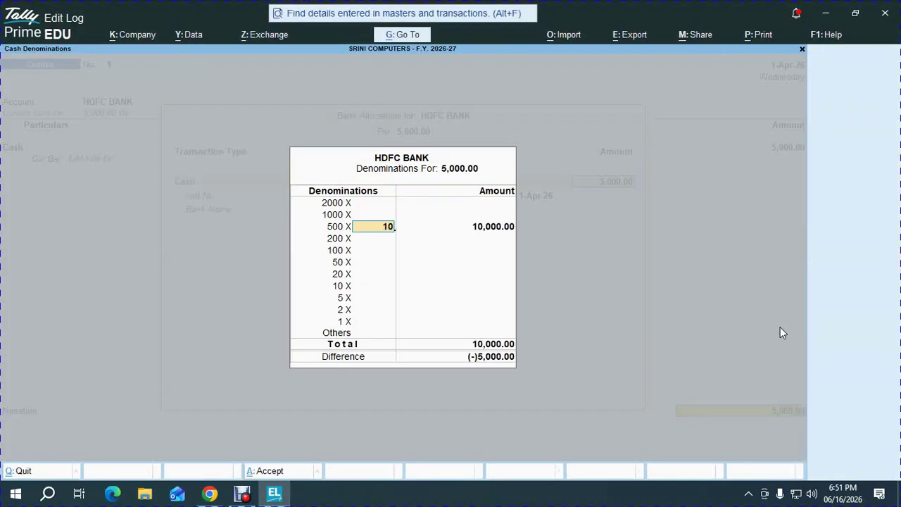
text(10)
key(Return)
key(Return)
key(Return)
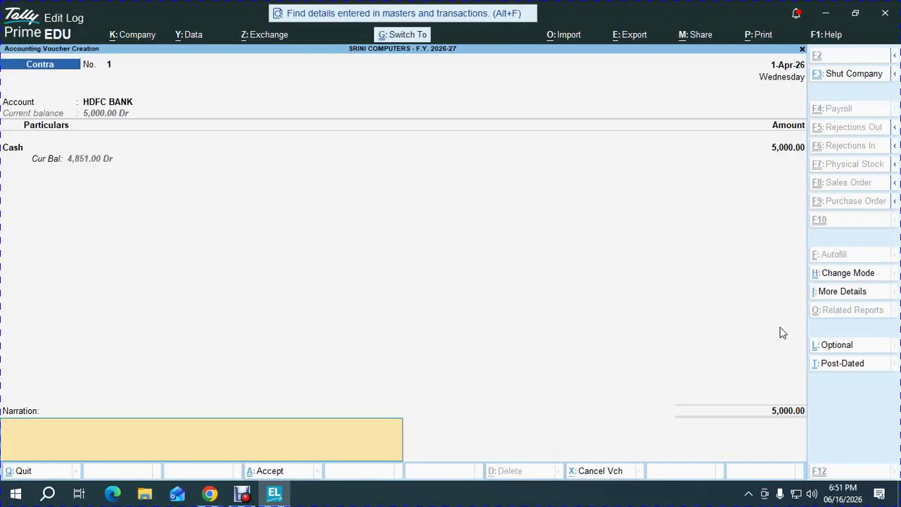
key(Return)
key(Return)
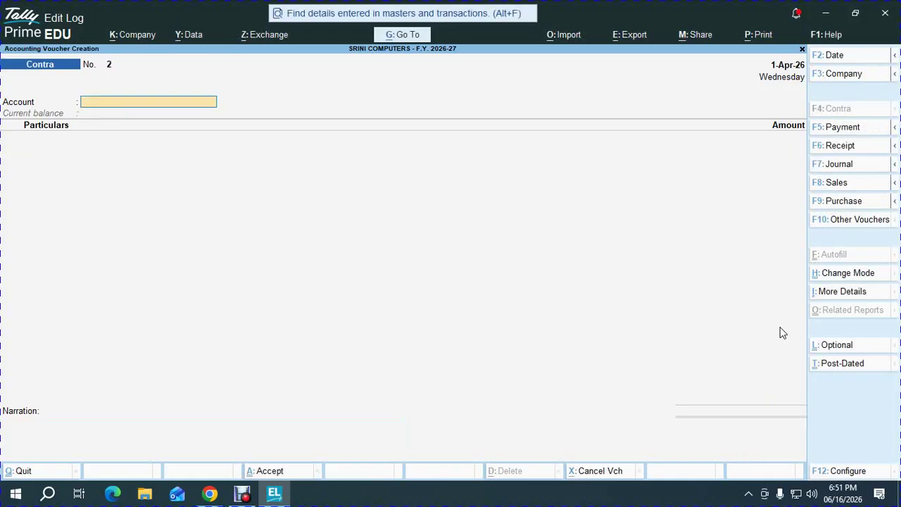
key(alt+Tab)
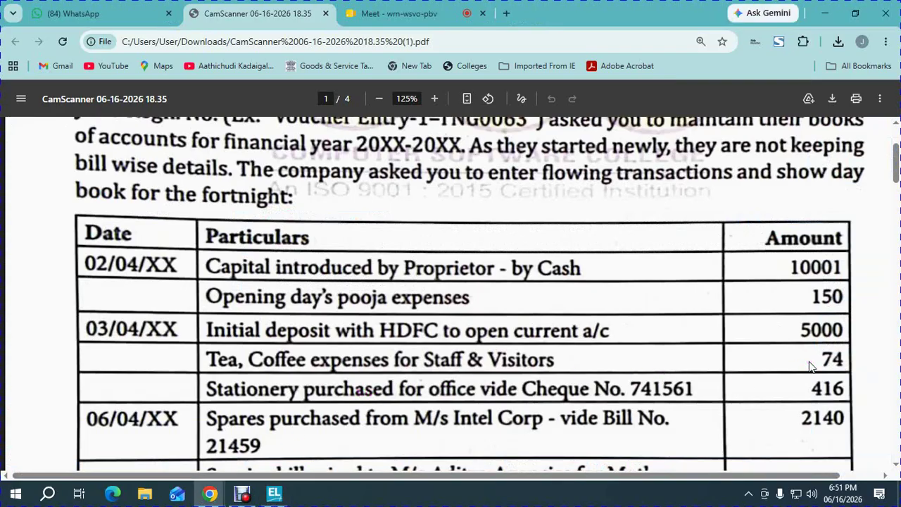
- Start a Cash payment and create a TEA EXPENSES ledger under Indirect Expenses
key(alt+Tab)
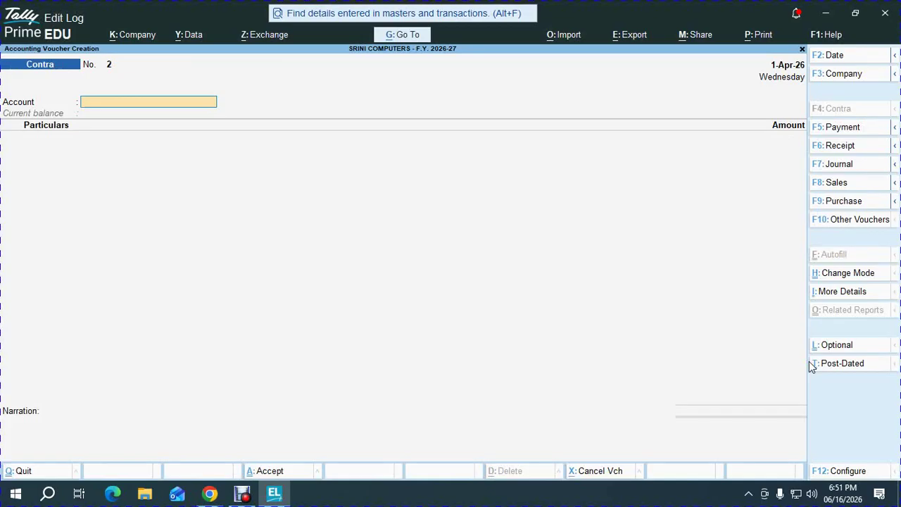
key(F5)
text(ca)
key(Return)
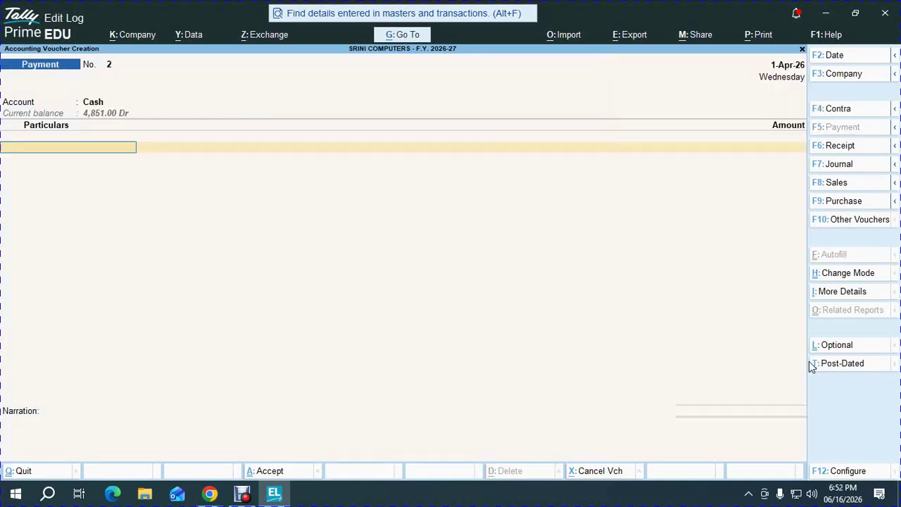
key(alt+c)
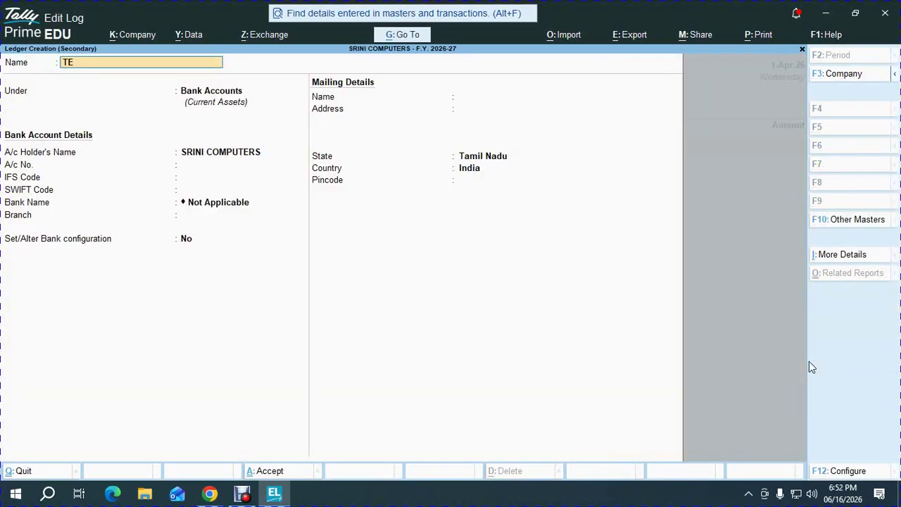
text(TEA EXPENSES)
key(Return)
text(IND)
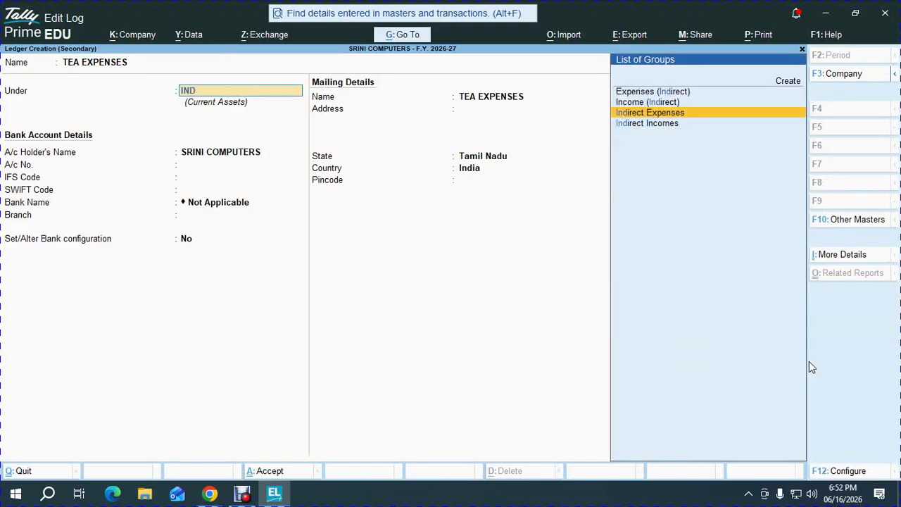
key(Return)
key(ctrl+a)
- Enter 74 for tea expenses and save Payment No. 2
key(alt+Tab)
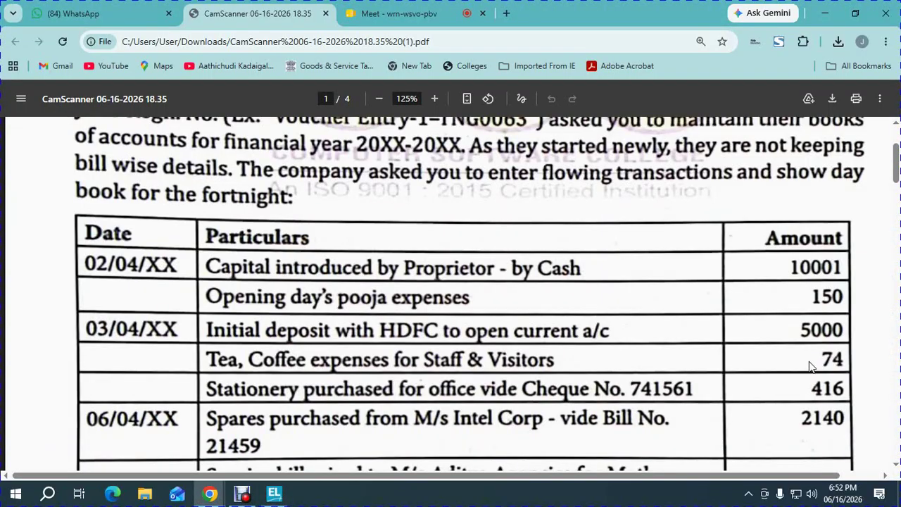
key(alt+Tab)
text(74)
key(Return)
key(ctrl+a)
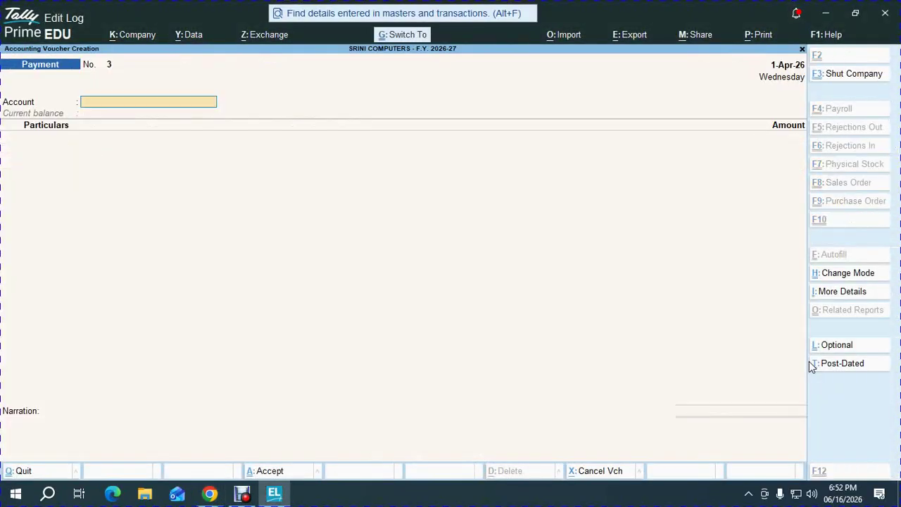
key(alt+Tab)
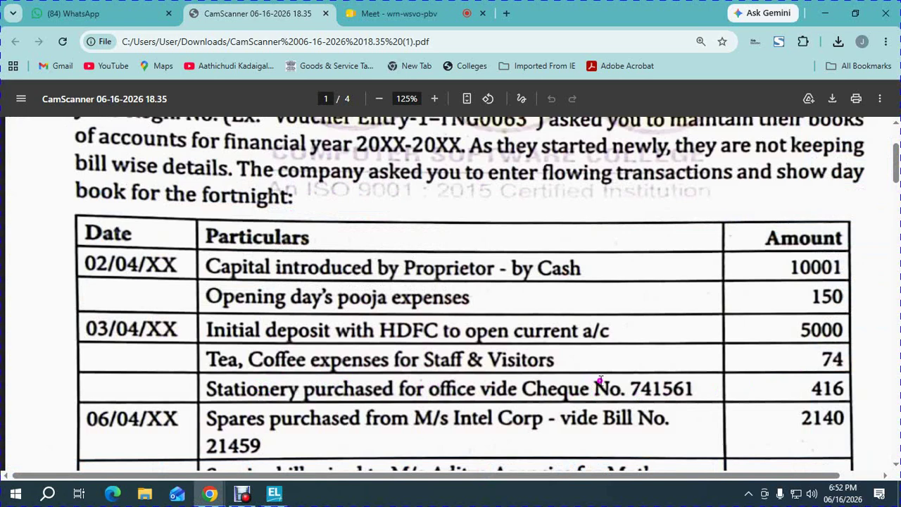
- Pay from HDFC BANK and create a new PRINTING & STATIONARY ledger
double_click(821, 389)
key(alt+Tab)
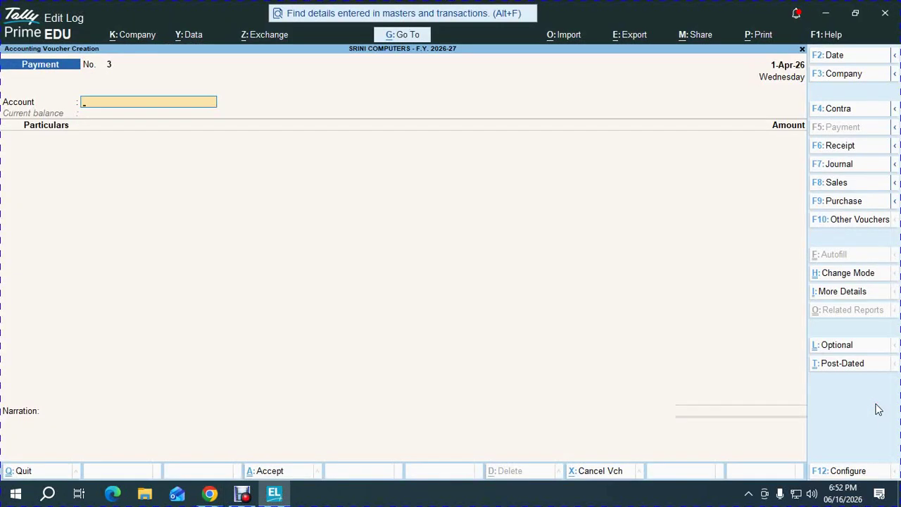
text(hd)
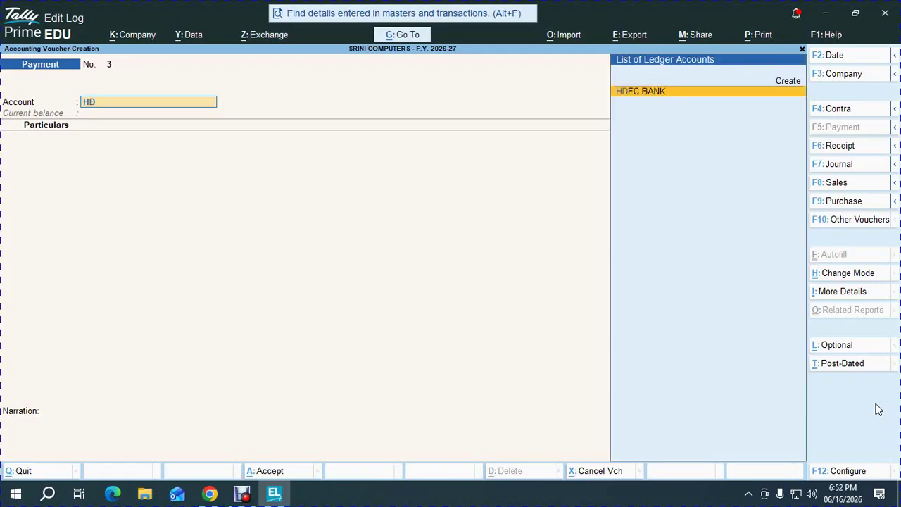
key(Return)
key(alt+c)
text(PR)
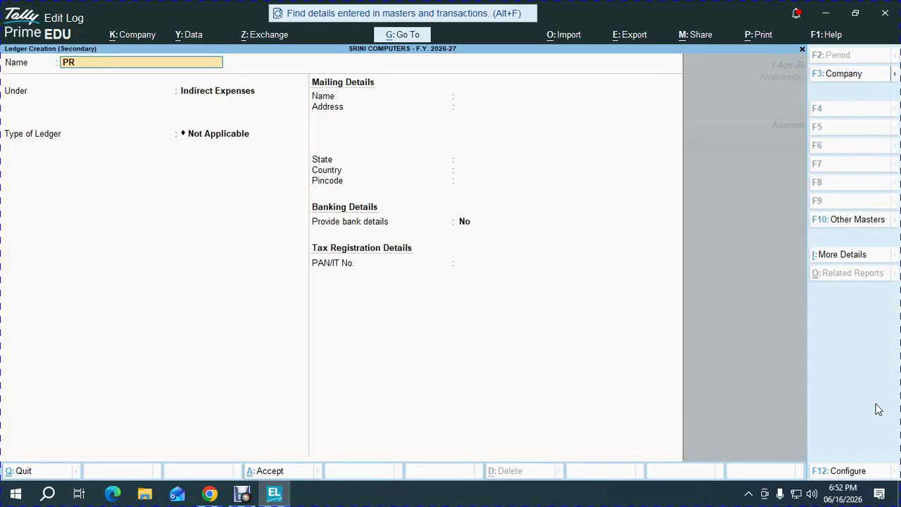
text(INTING)
text( & STATUIBA)
text(NARY)
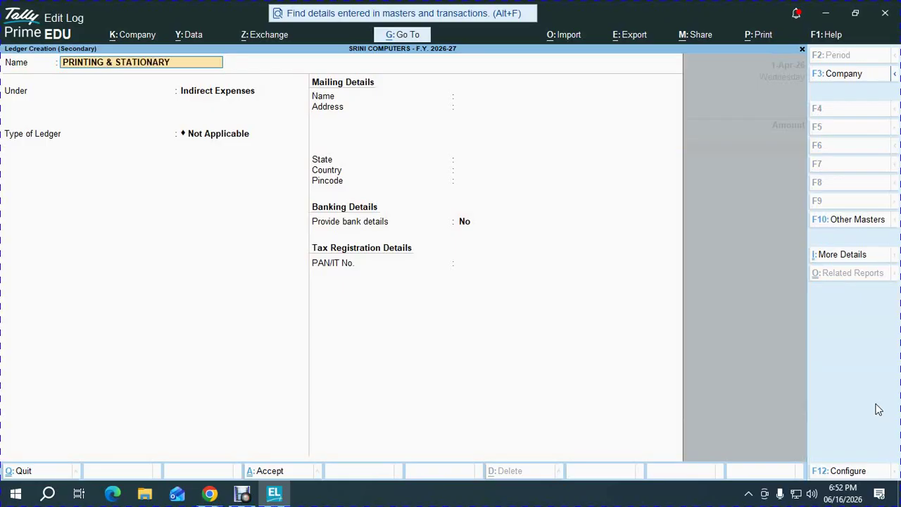
key(Return)
key(ctrl+a)
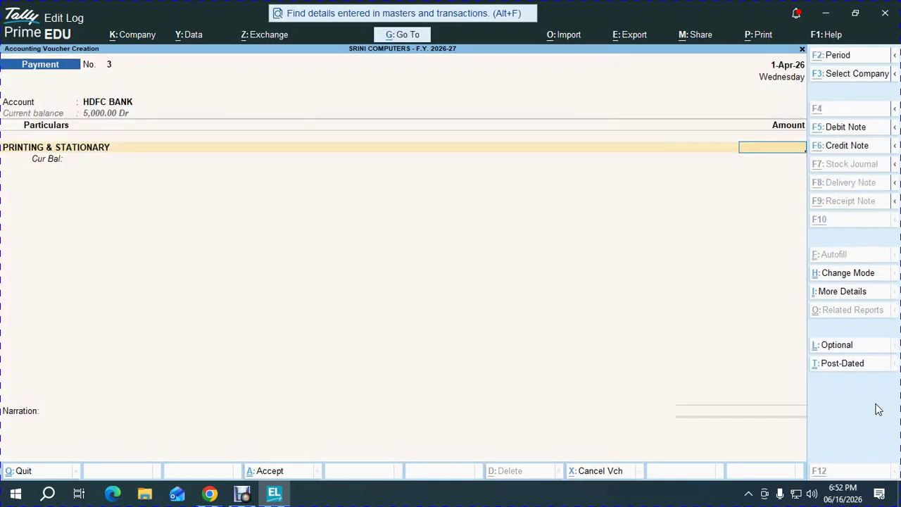
- Enter 416 with cheque number 741501 and save Payment No. 3
key(alt+Tab)
key(alt+Tab)
text(416)
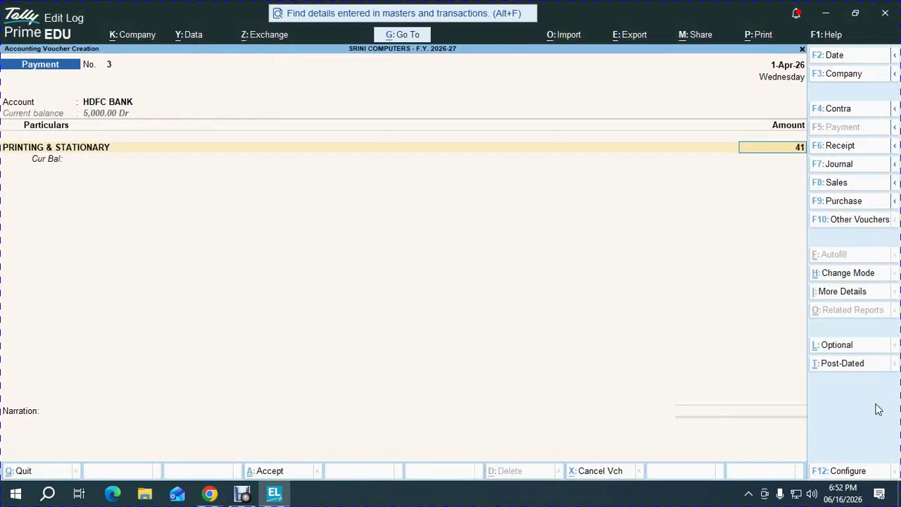
key(Return)
key(Return)
key(Return)
key(Return)
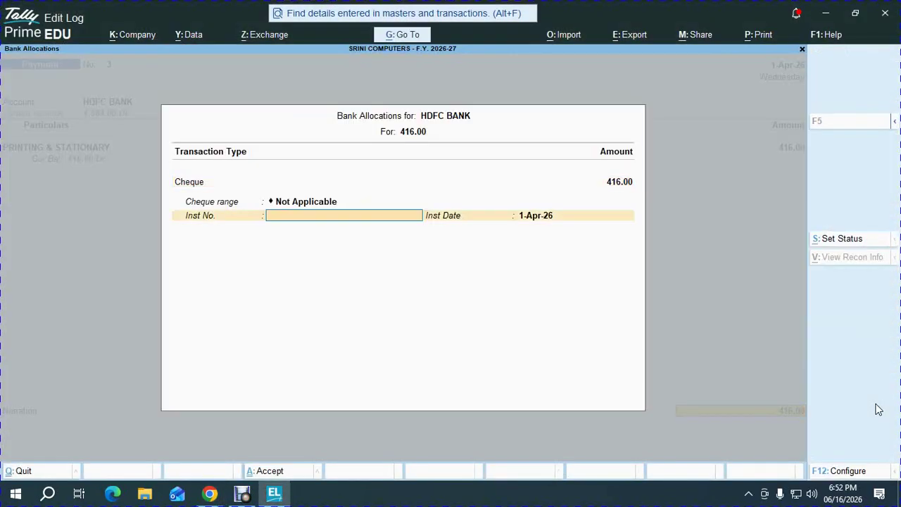
key(alt+Tab)
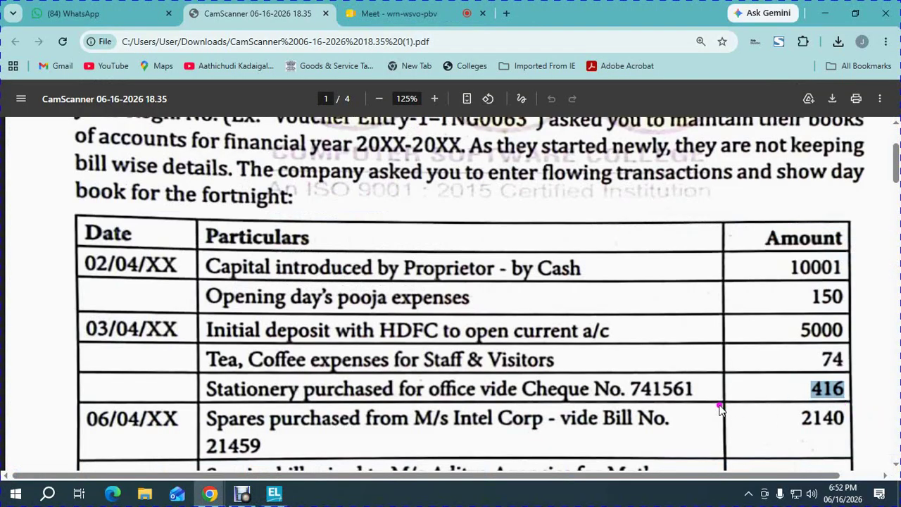
key(alt+Tab)
text(741)
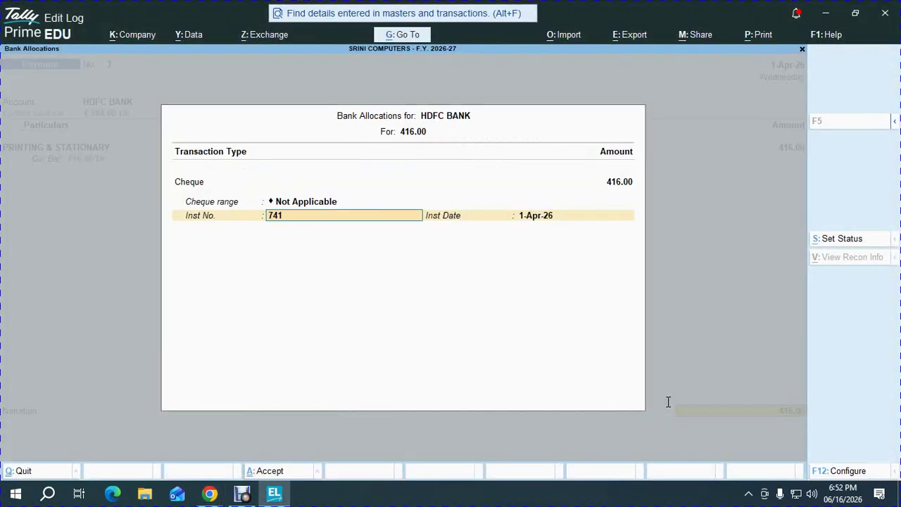
text(501)
key(Return)
key(Return)
key(Return)
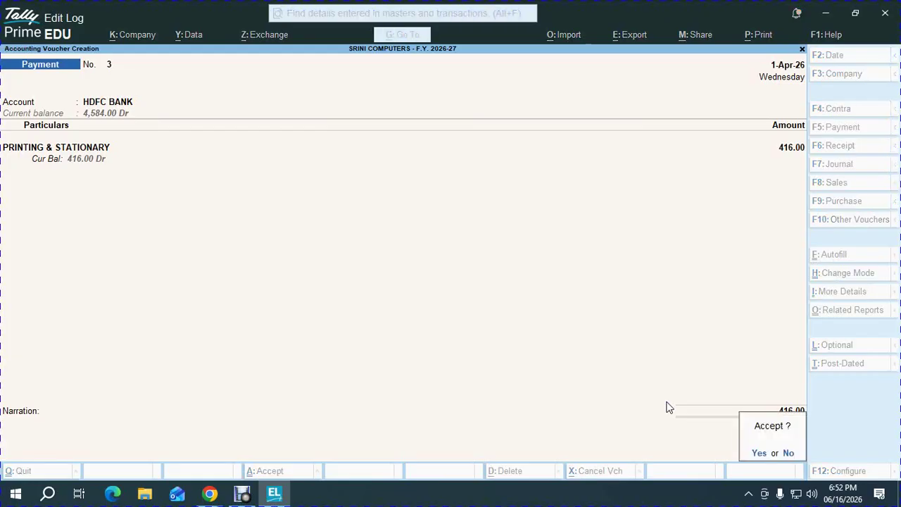
key(Return)
key(alt+Tab)
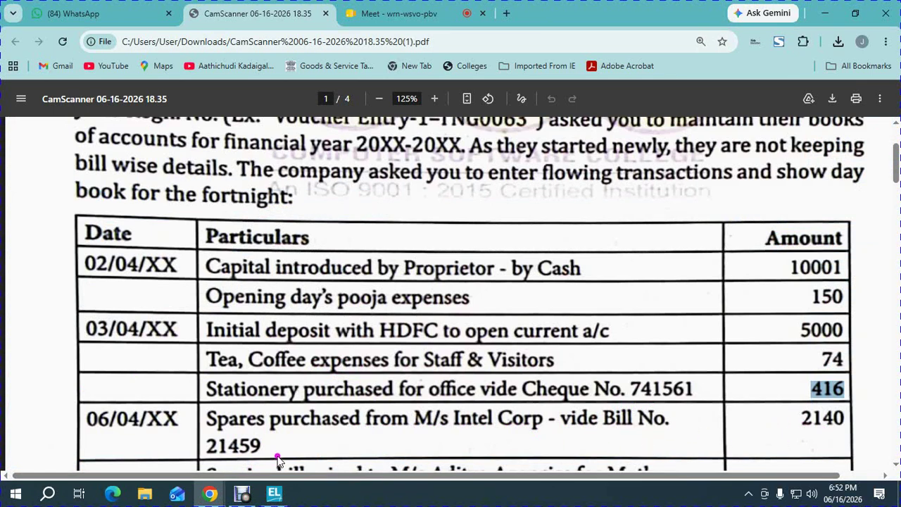
- Mark bill number 21459 in the exercise PDF
drag(204, 450, 270, 446)
key(alt+Tab)
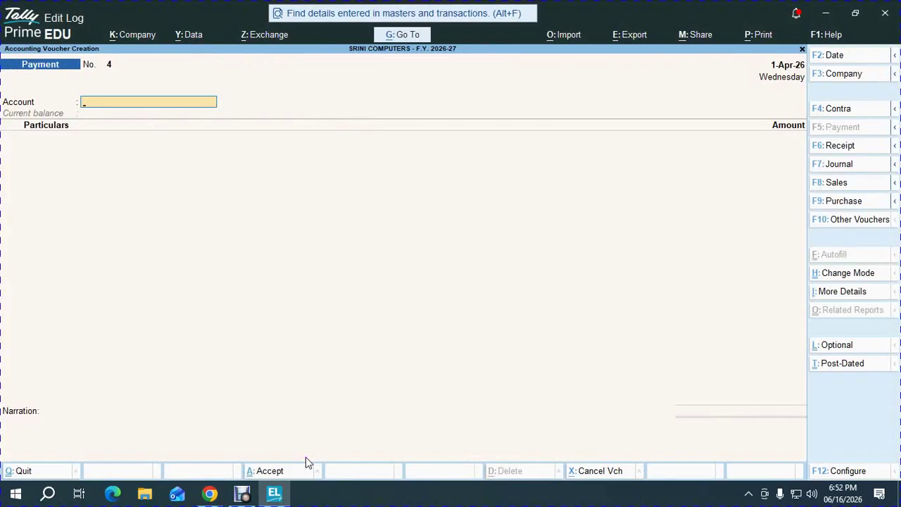
key(alt+Tab)
key(alt+Tab)
- Start a Purchase voucher with supplier invoice number 21459 and accept the date
key(F9)
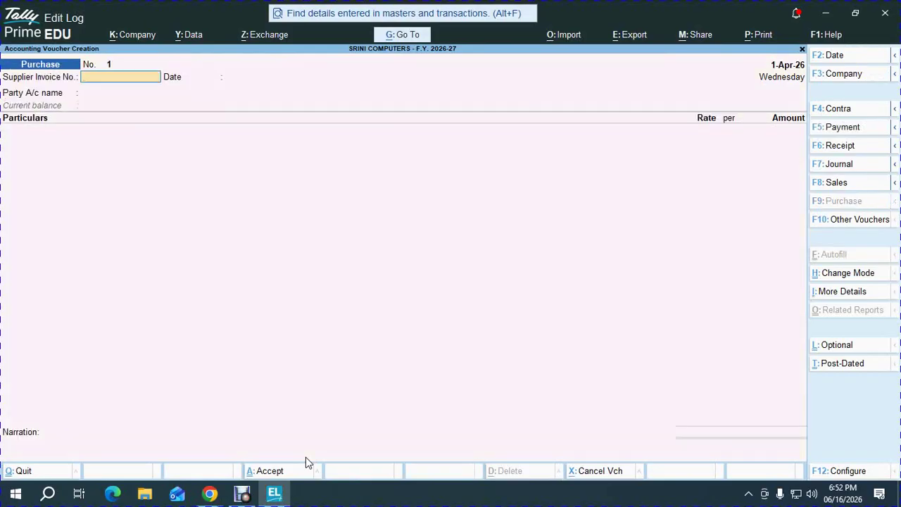
key(alt+Tab)
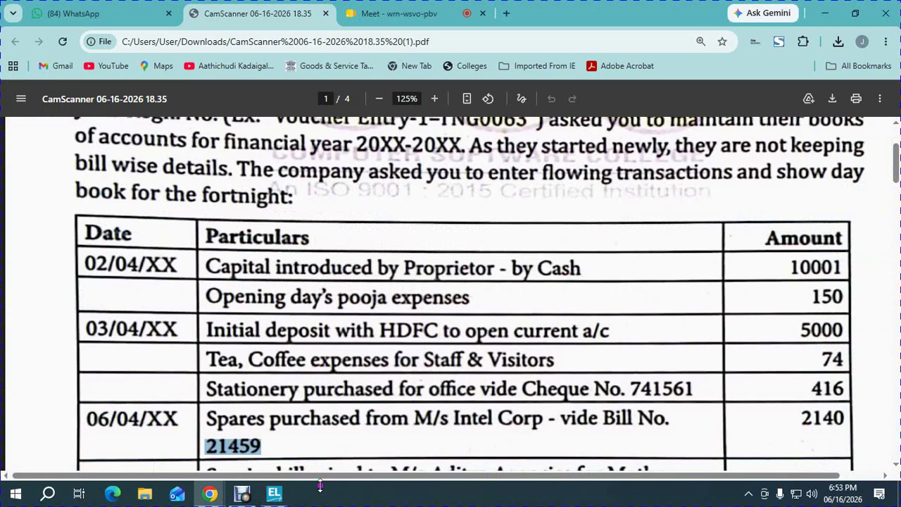
key(alt+Tab)
key(alt+Tab)
key(alt+Tab)
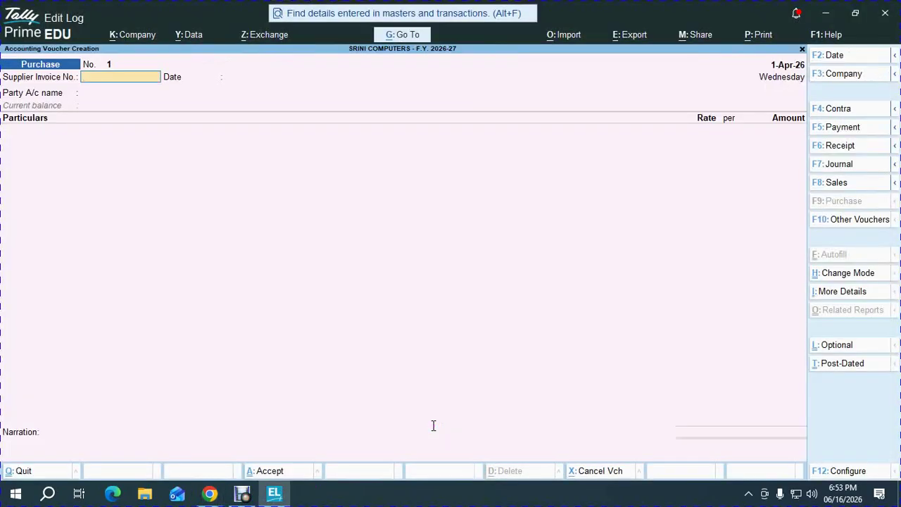
key(alt+Tab)
key(alt+Tab)
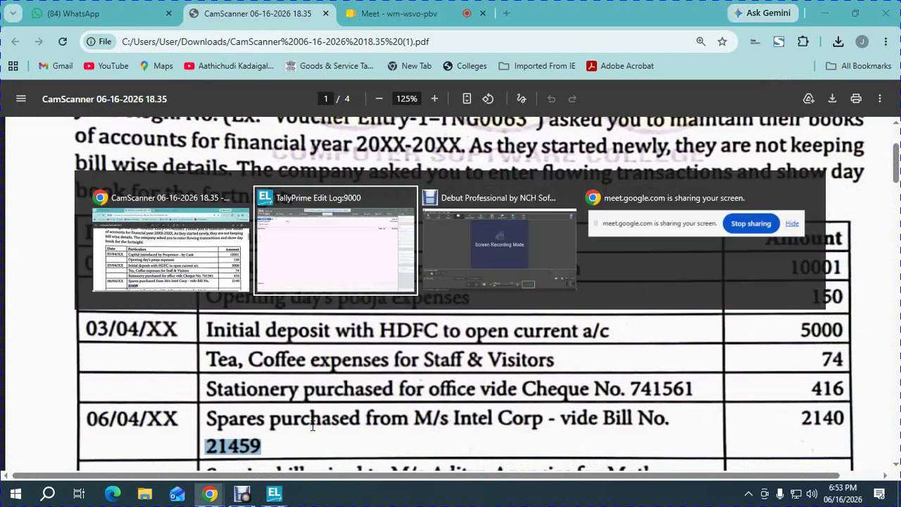
text(9)
key(Return)
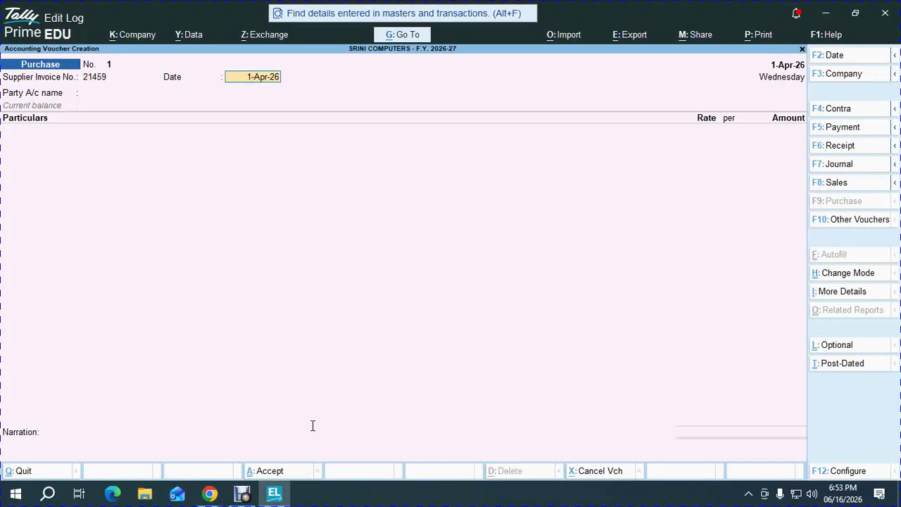
key(Return)
- Create the INTEL CORP party ledger under Sundry Creditors
key(alt+c)
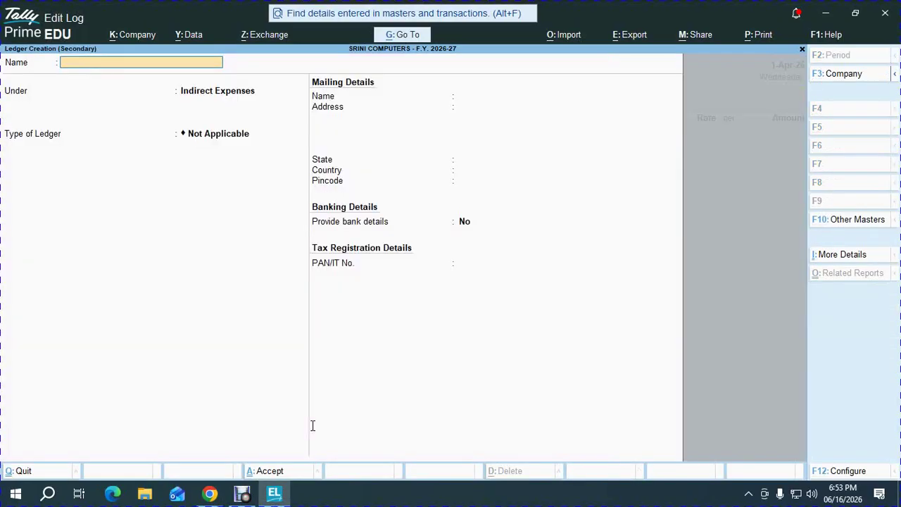
text(INTEL CORP)
key(Return)
text(SUND)
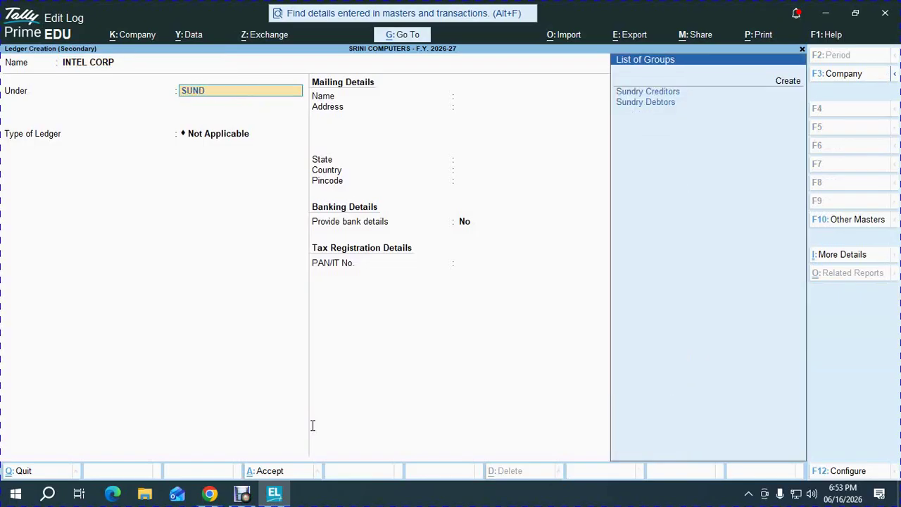
key(Return)
key(ctrl+a)
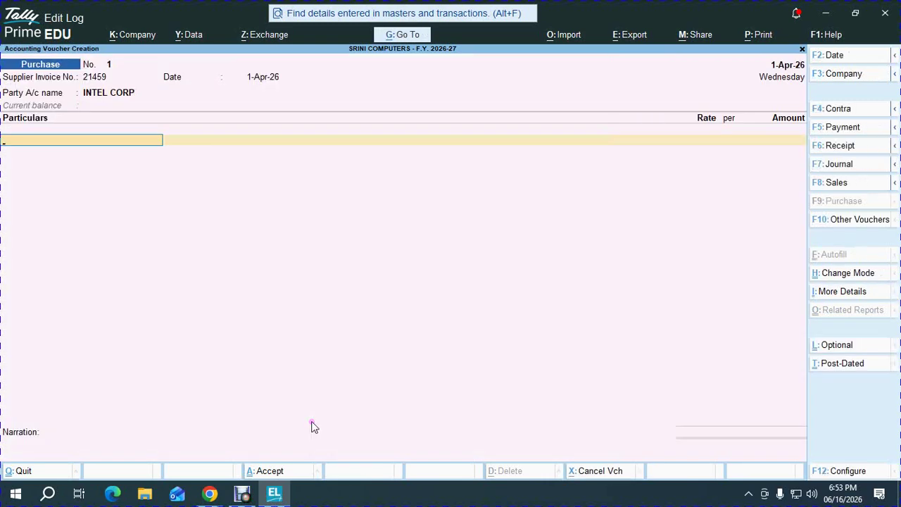
- Create a PURCHASE ledger under Purchase Accounts
key(alt)
key(alt+c)
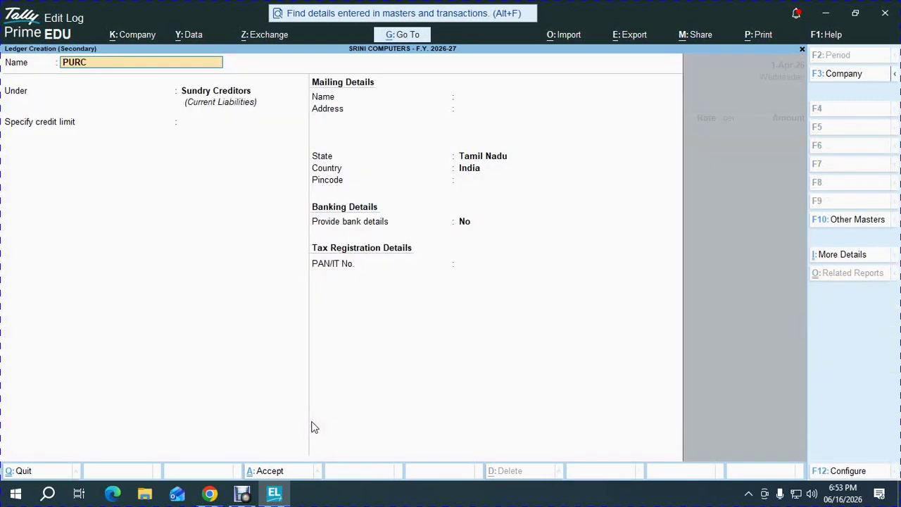
key(Return)
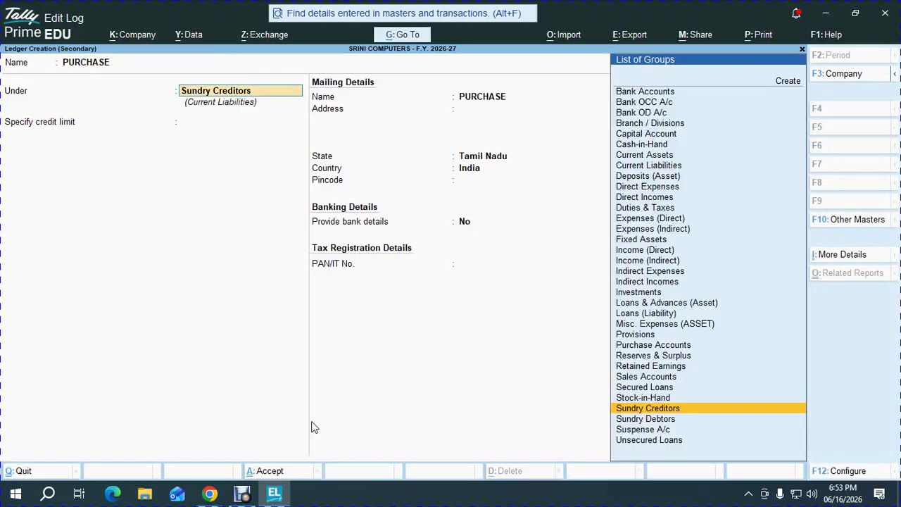
text(PUR)
key(Return)
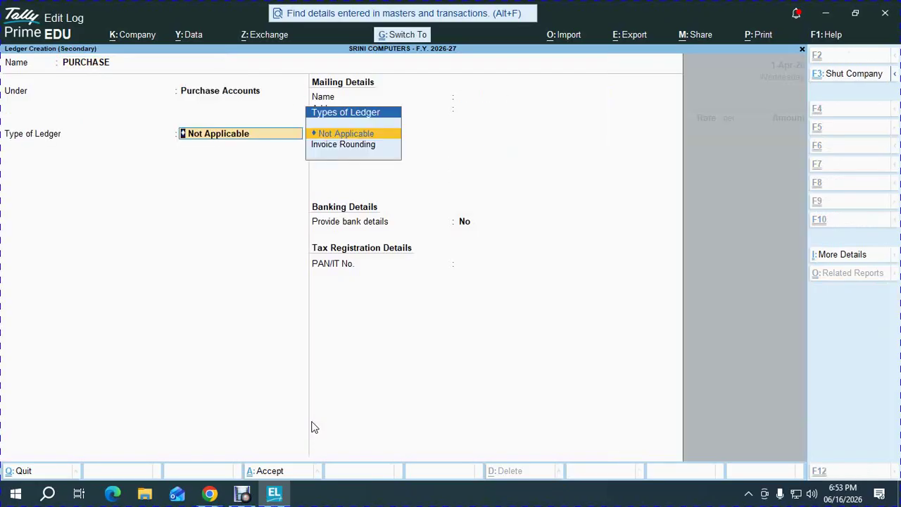
key(ctrl+a)
key(alt+Tab)
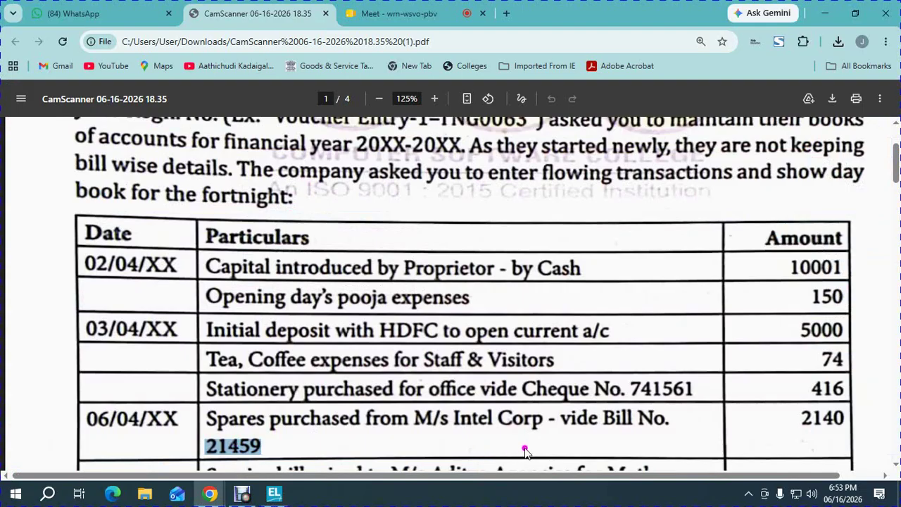
- Enter the 2,140 purchase amount and finish the entry
click(822, 418)
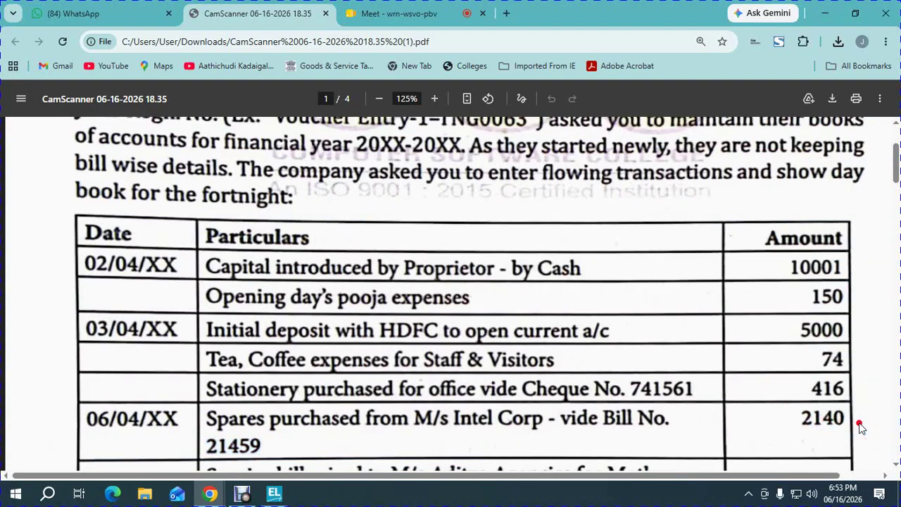
key(alt+Tab)
text(2,140)
key(Return)
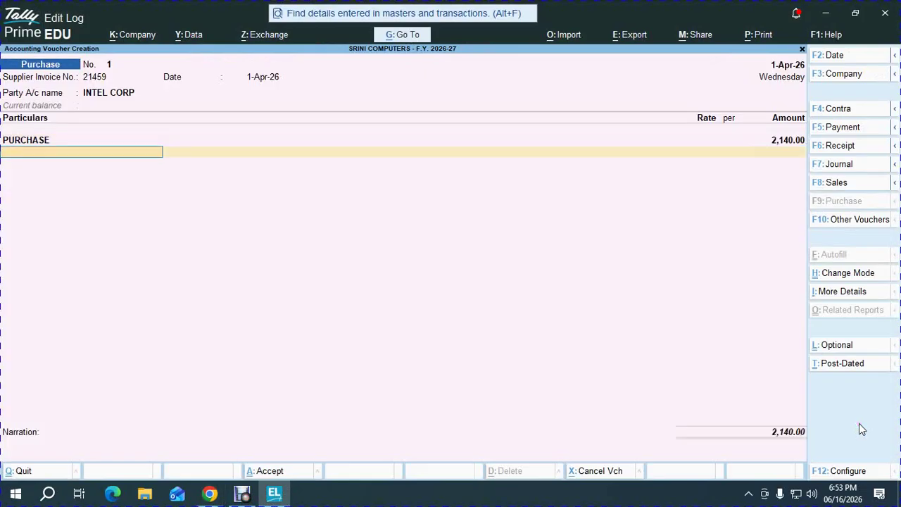
key(Return)
key(Return)
key(Return)
key(Return)
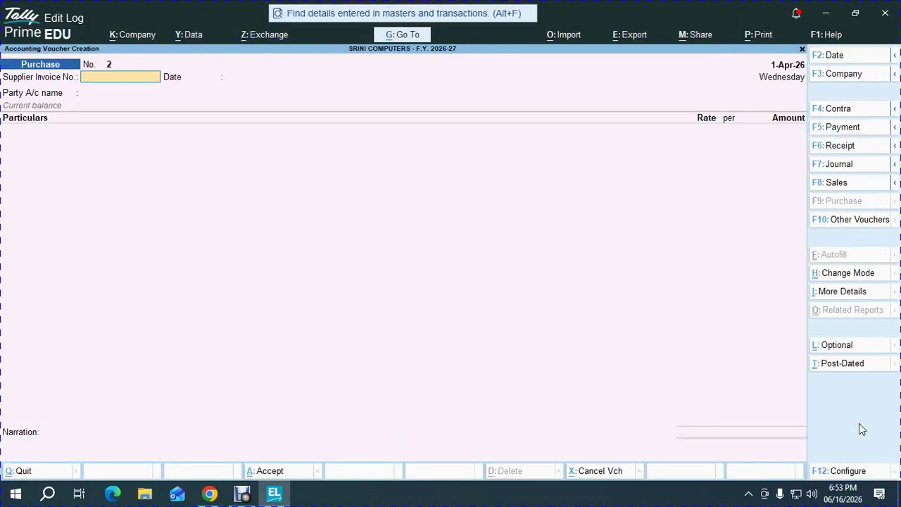
- Save the INTEL CORP purchase voucher and start a Sales voucher
key(alt+Tab)
scroll(807, 433, down, 5)
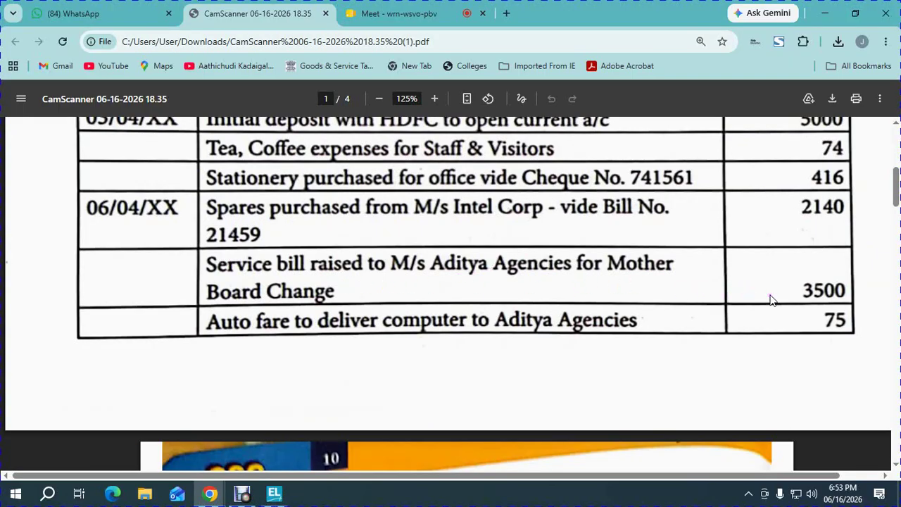
key(alt+Tab)
key(F8)
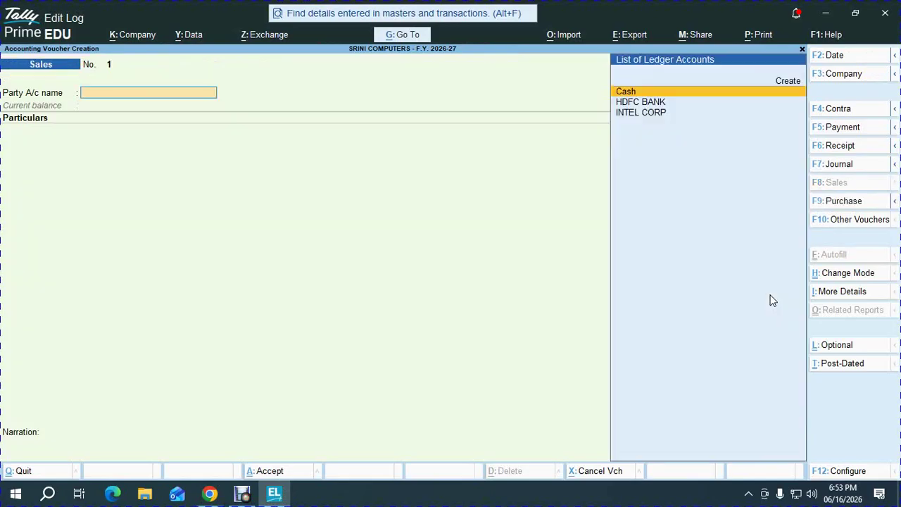
key(alt+Tab)
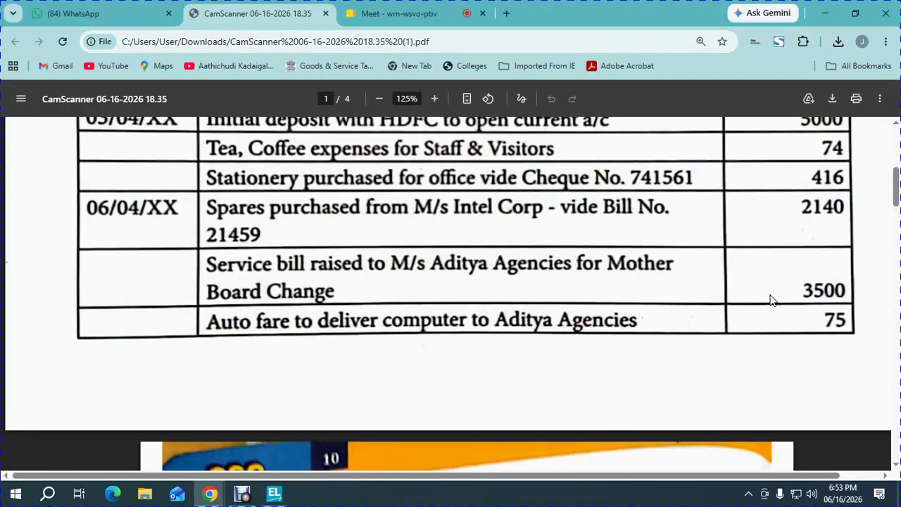
key(alt+Tab)
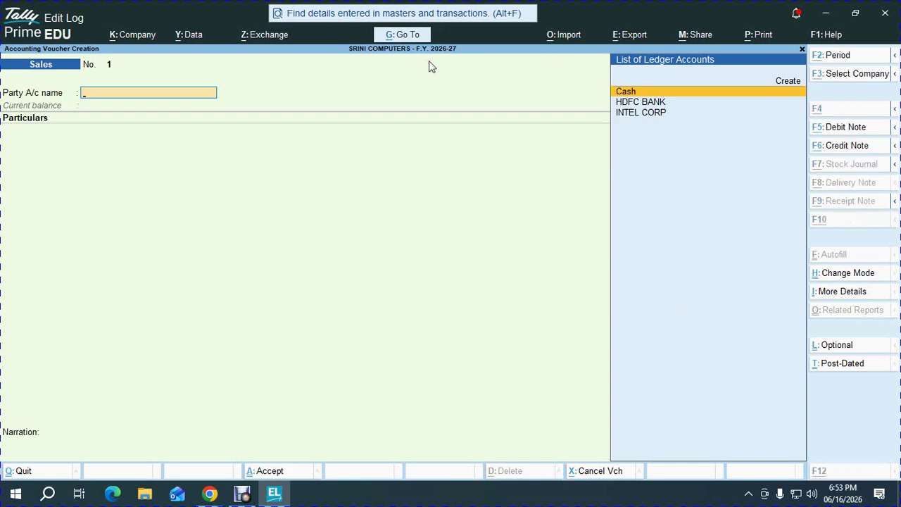
- Create the ADHITYA AGENCIES party ledger under Sundry Debtors
key(alt+c)
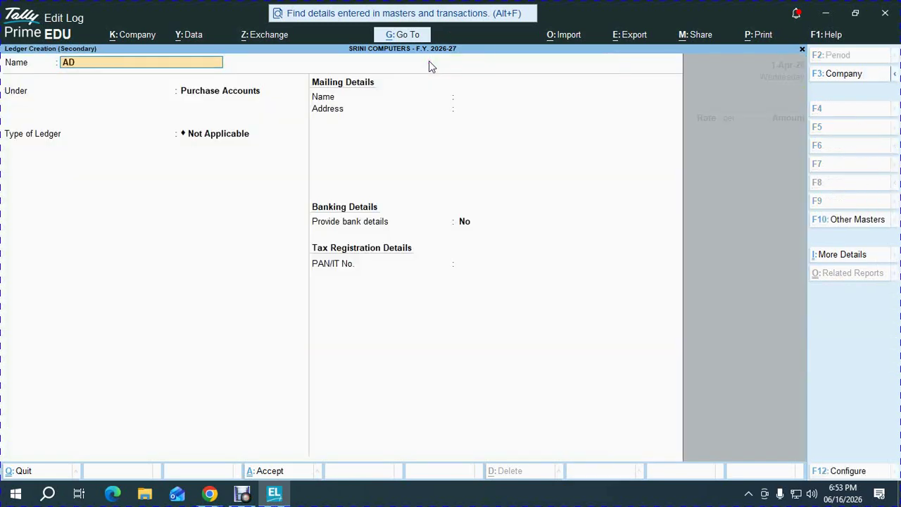
text(ADHITYA AGENCIES)
key(Return)
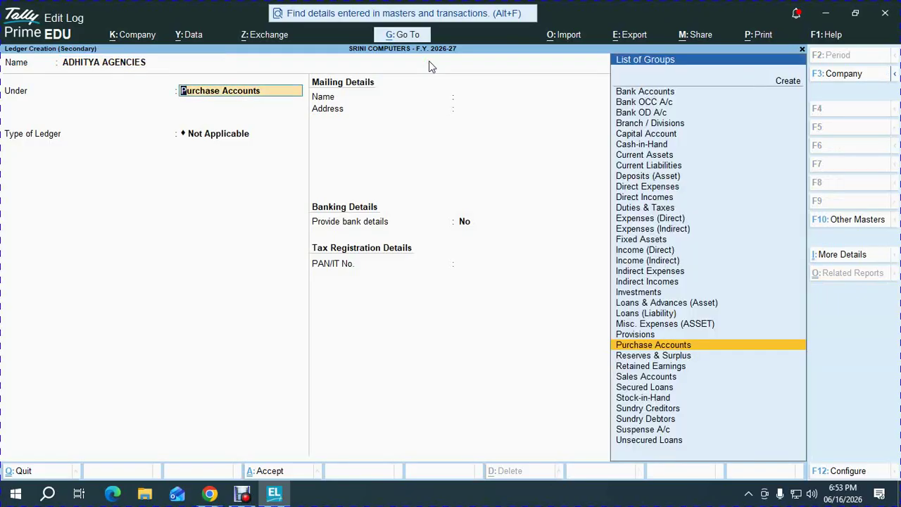
text(SUND)
key(Down)
key(Return)
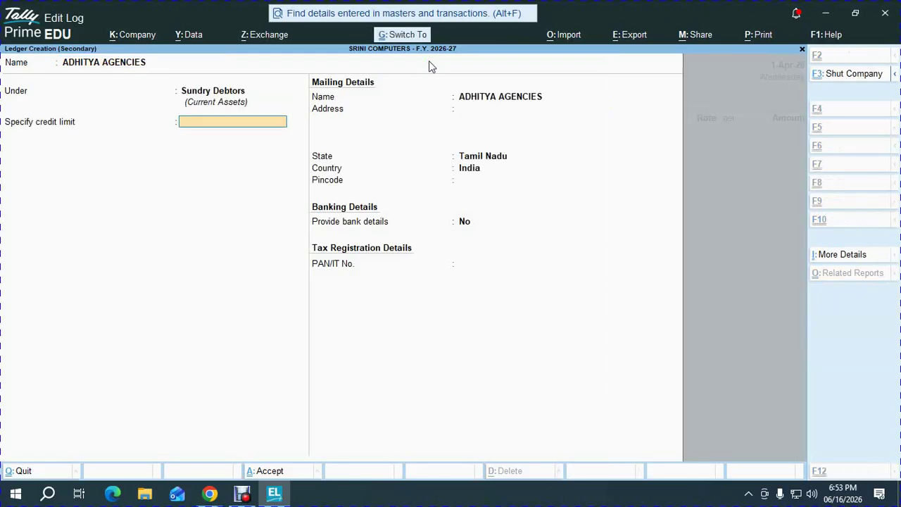
key(ctrl+a)
- Create a SALES ledger under Sales Accounts, correcting the misspelt name
key(ctrl)
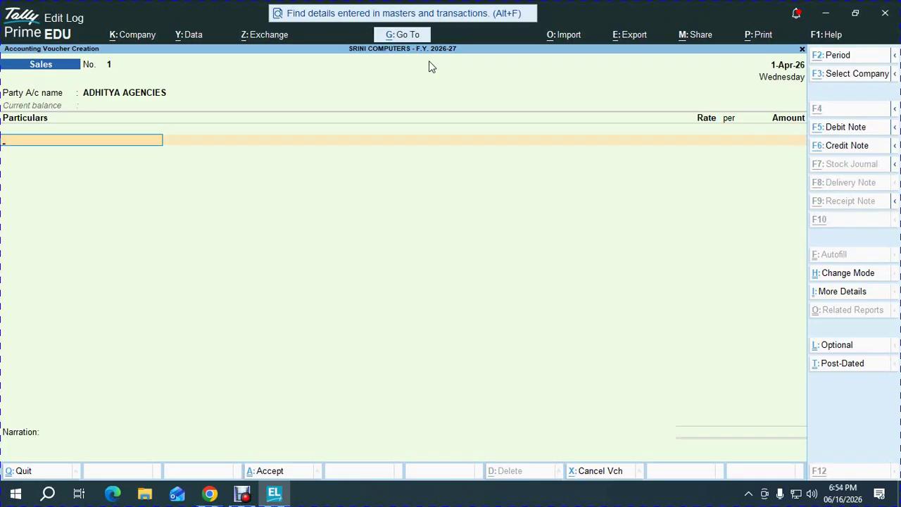
key(alt+c)
text(SALWES)
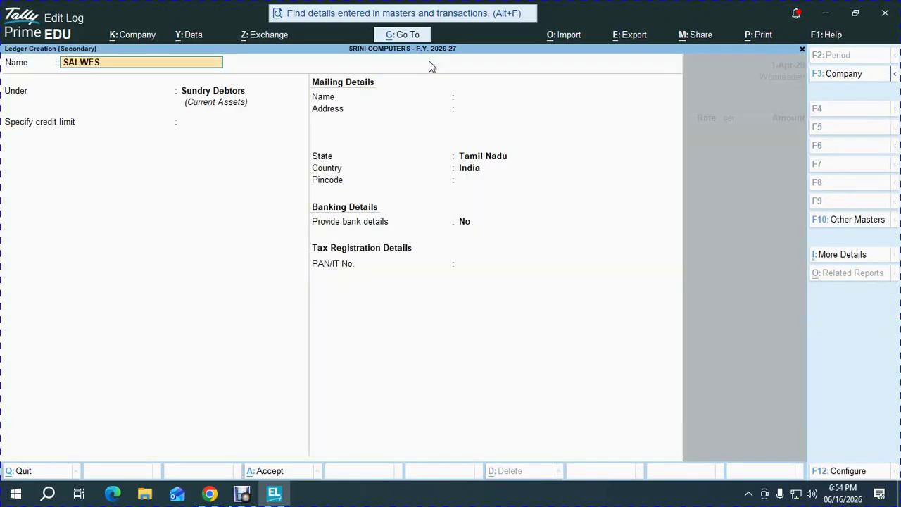
key(Return)
key(BackSpace)
text(SALES)
key(Return)
text(Sal)
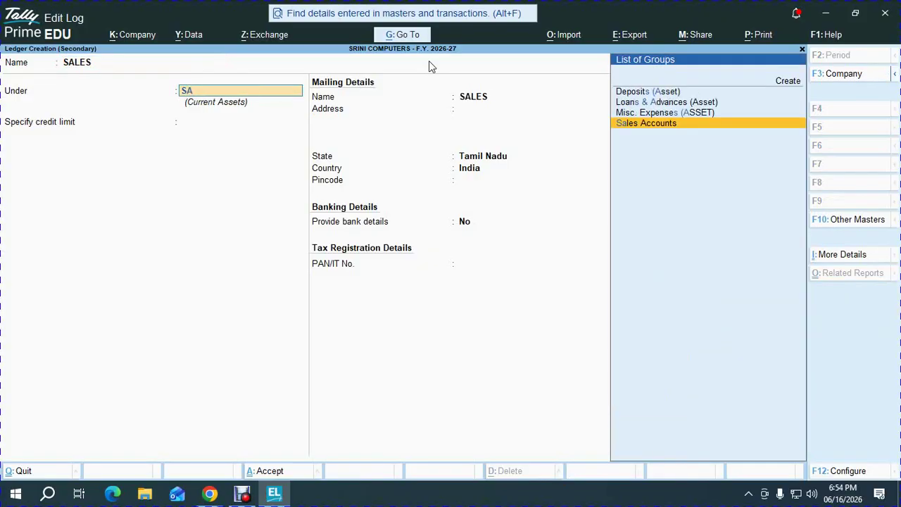
key(Return)
key(ctrl+a)
- Enter 3500 and save the sales voucher to ADHITYA AGENCIES
key(alt+Tab)
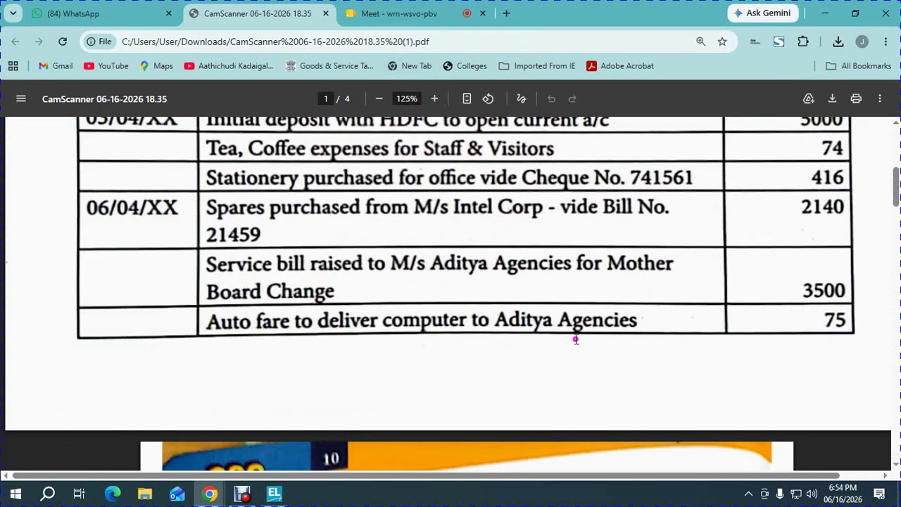
key(alt+Tab)
text(3500)
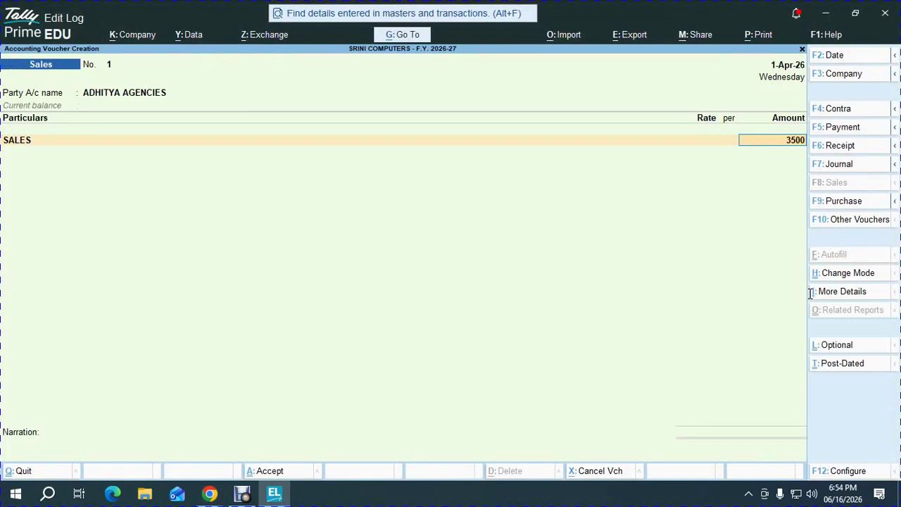
key(Return)
key(Return)
key(Return)
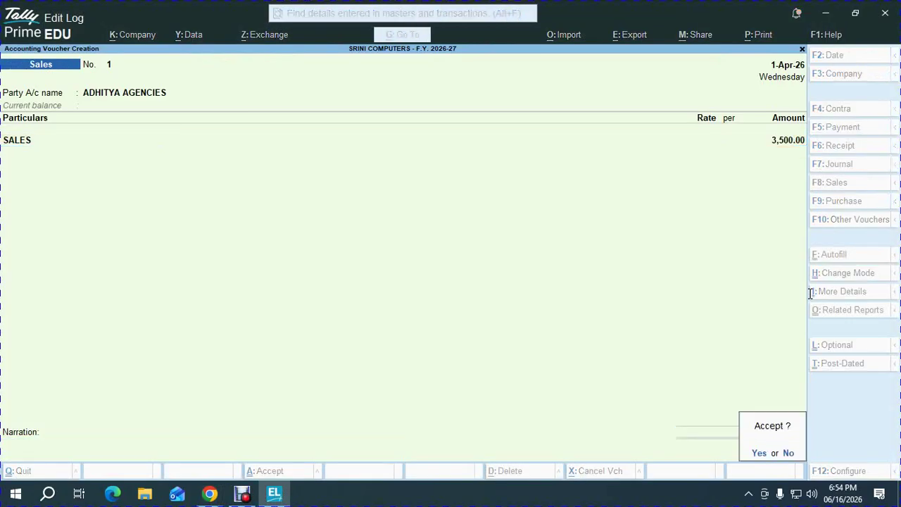
key(Return)
key(alt+Tab)
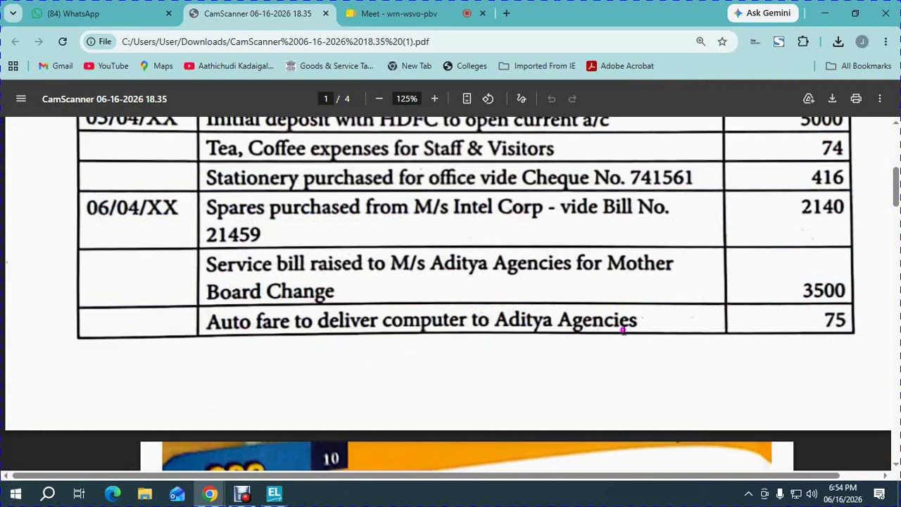
key(alt+Tab)
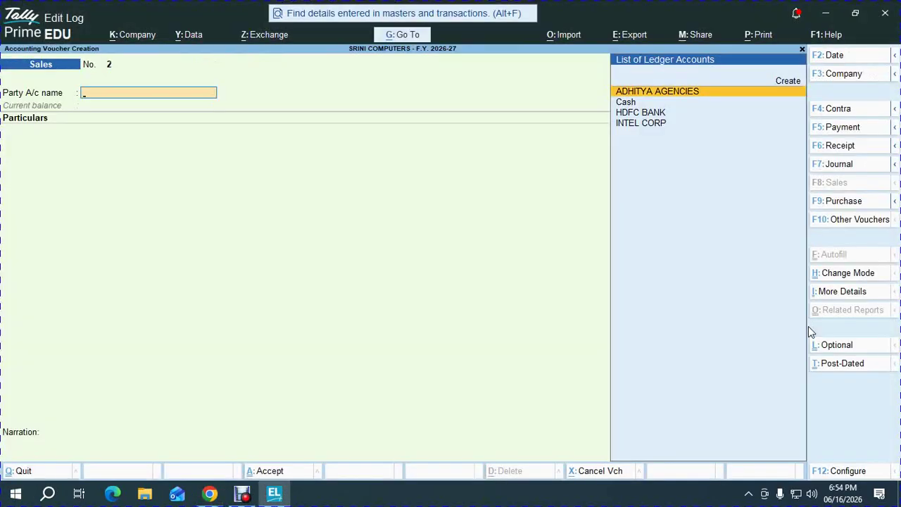
- Start a Cash payment and create CONVOYENCE EXPENSES under Indirect Expenses
key(F5)
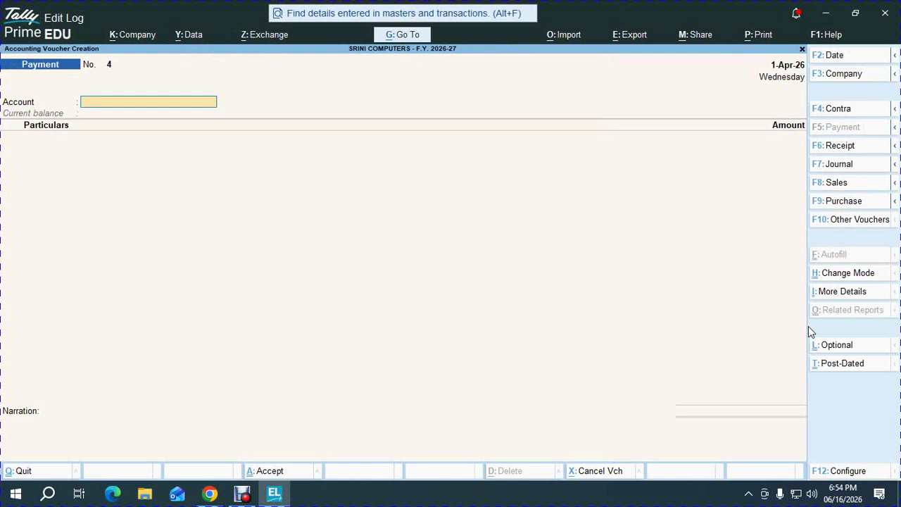
text(ca)
key(Return)
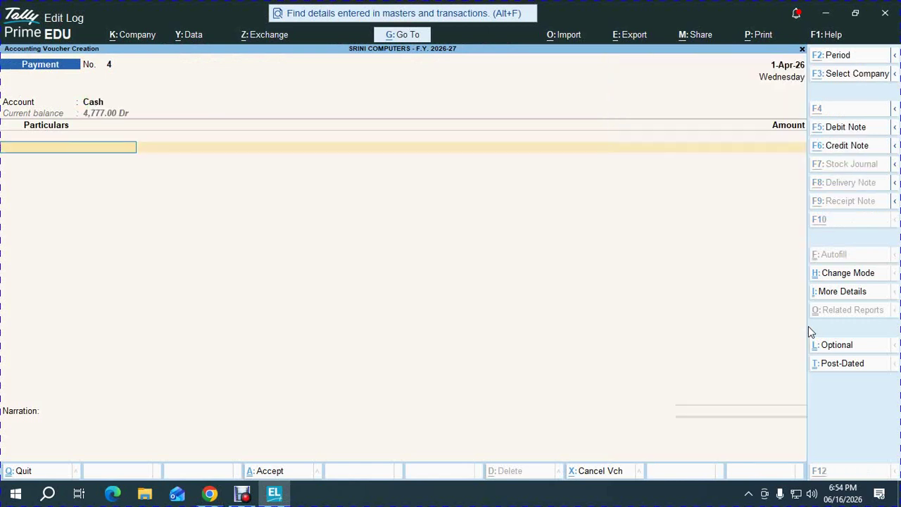
key(alt+c)
text(CON)
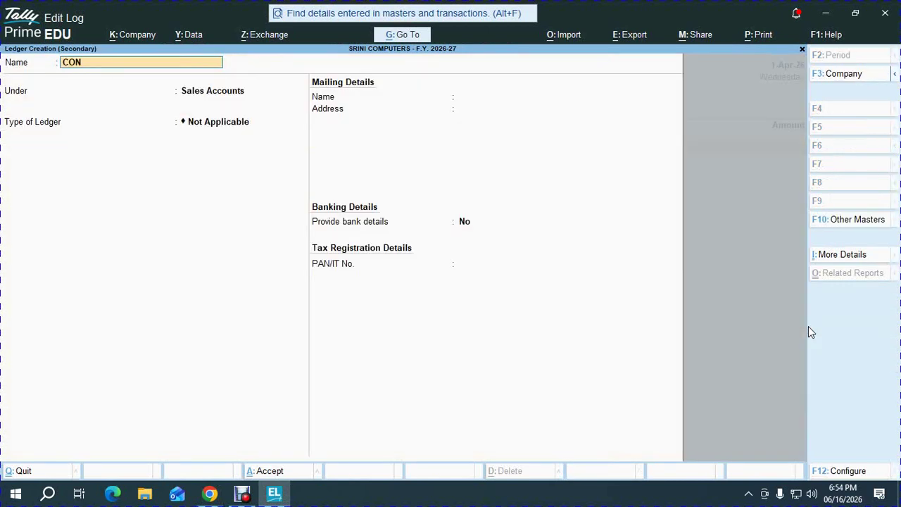
text(VOYENCE EXPENSES)
key(Return)
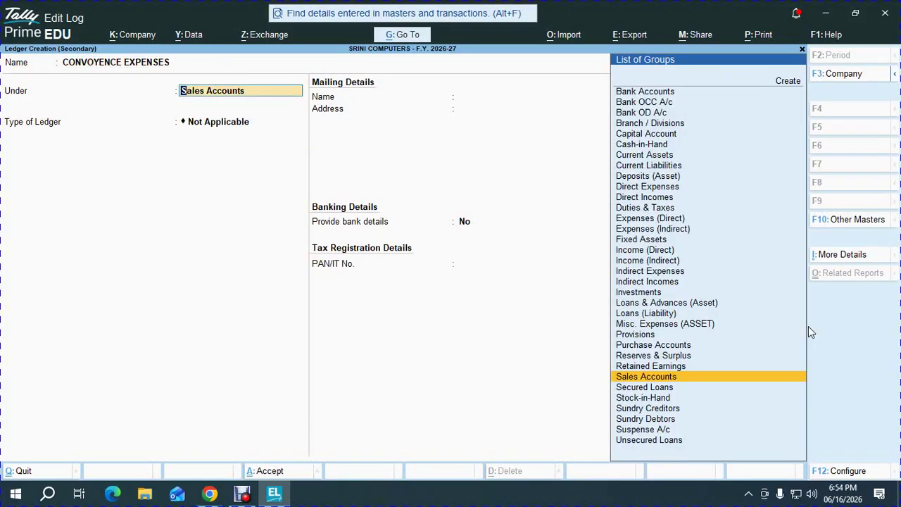
text(I)
key(Down)
key(Down)
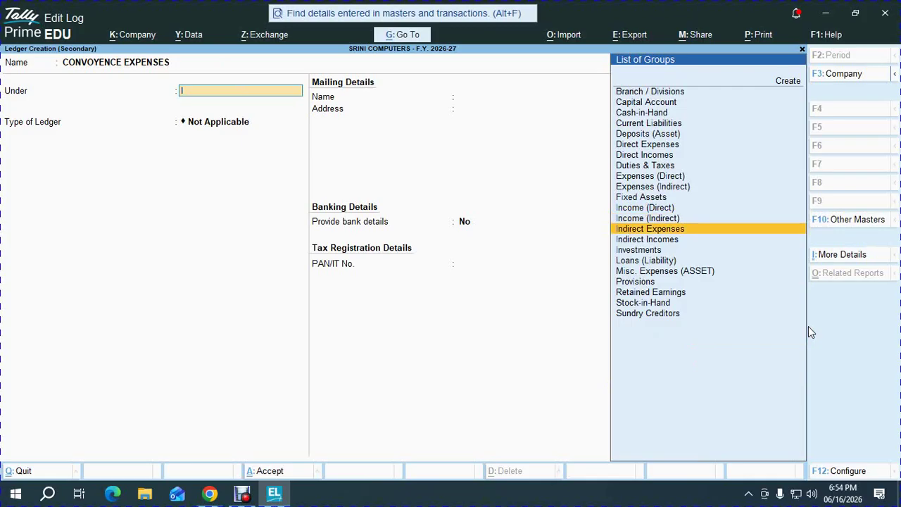
key(Return)
key(ctrl+a)
- Enter the 75 auto fare and save the payment voucher
key(alt+Tab)
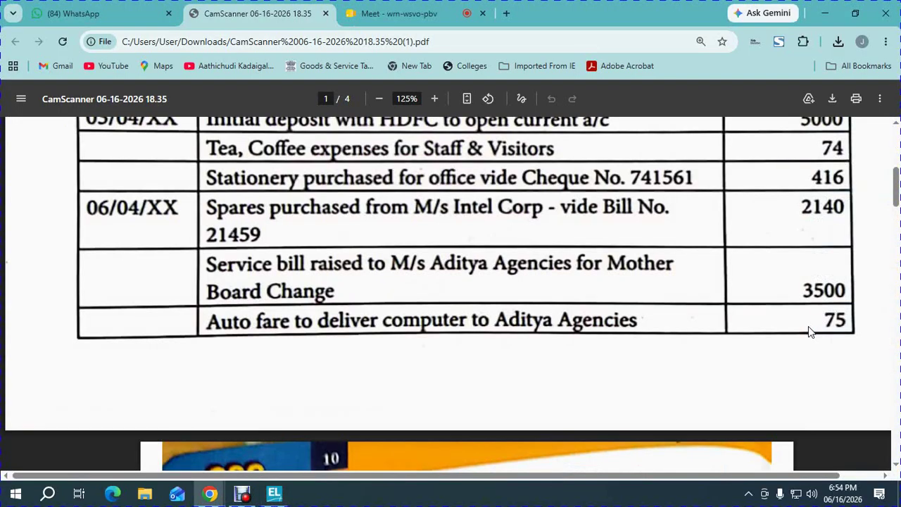
key(alt+Tab)
text(75)
key(Return)
key(Return)
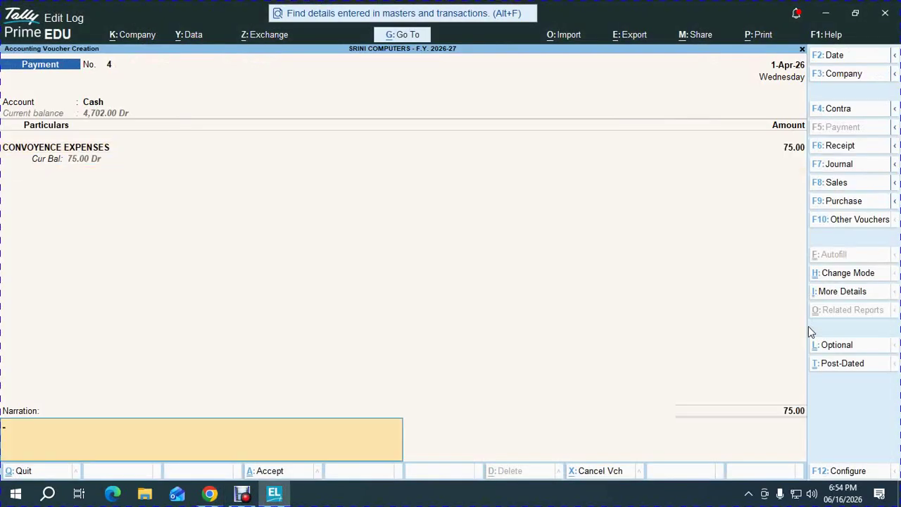
key(Return)
key(Return)
key(alt+Tab)
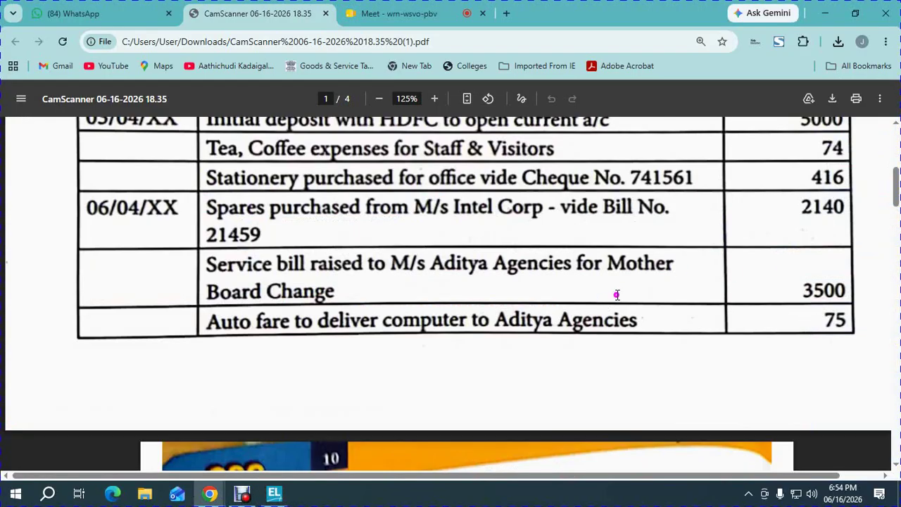
- Scroll the exercise PDF to page 2 and zoom from 125% to 150%
scroll(649, 277, down, 2)
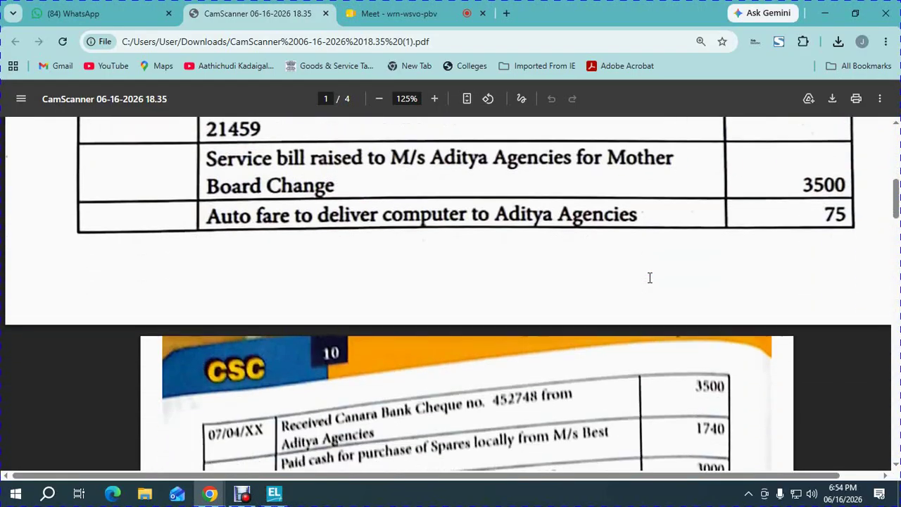
scroll(649, 278, down, 4)
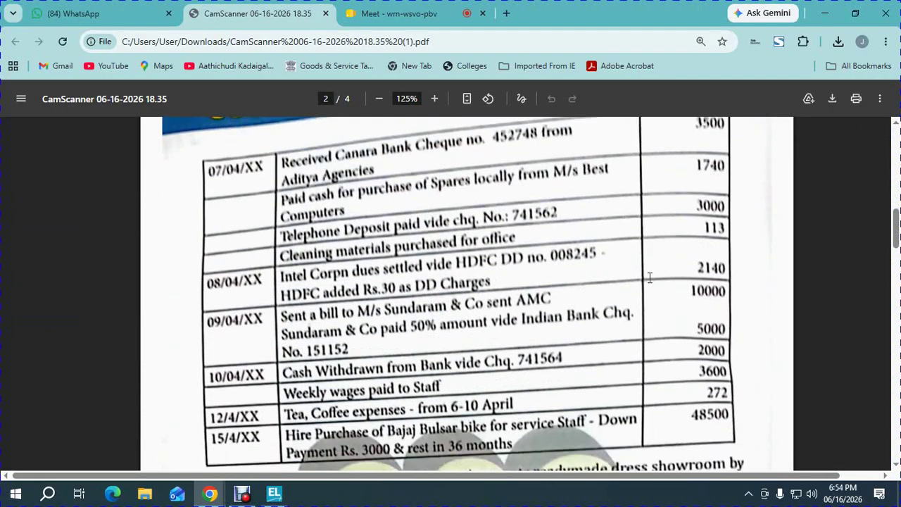
click(436, 100)
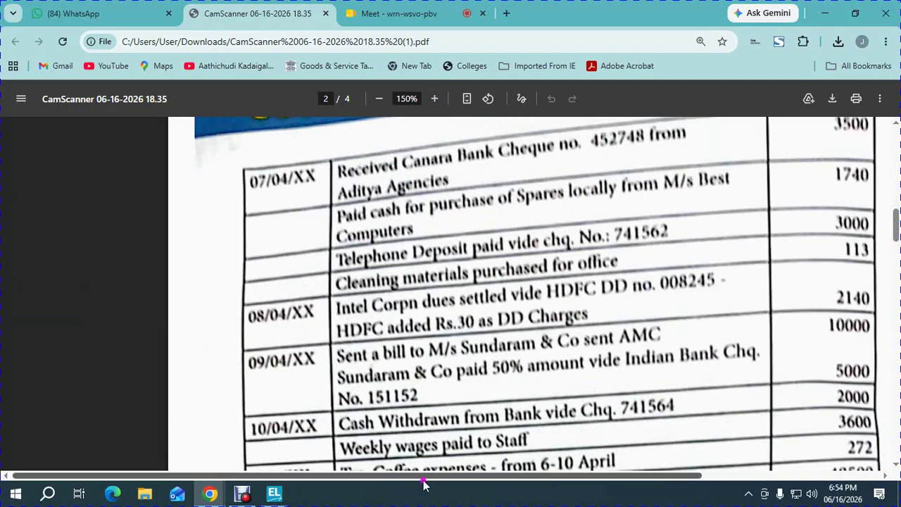
drag(436, 475, 584, 475)
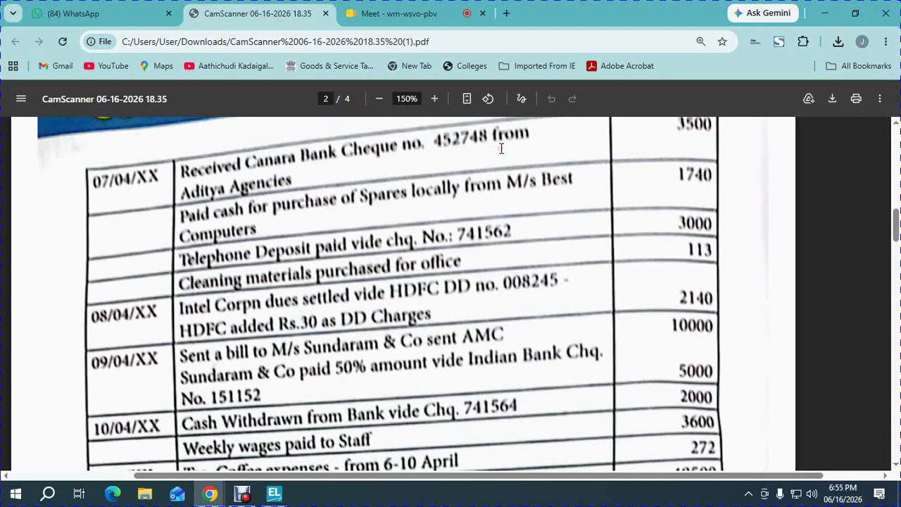
key(alt+Tab)
- Start an HDFC BANK receipt dated 2-Apr-26 from ADHITYA AGENCIES
key(F6)
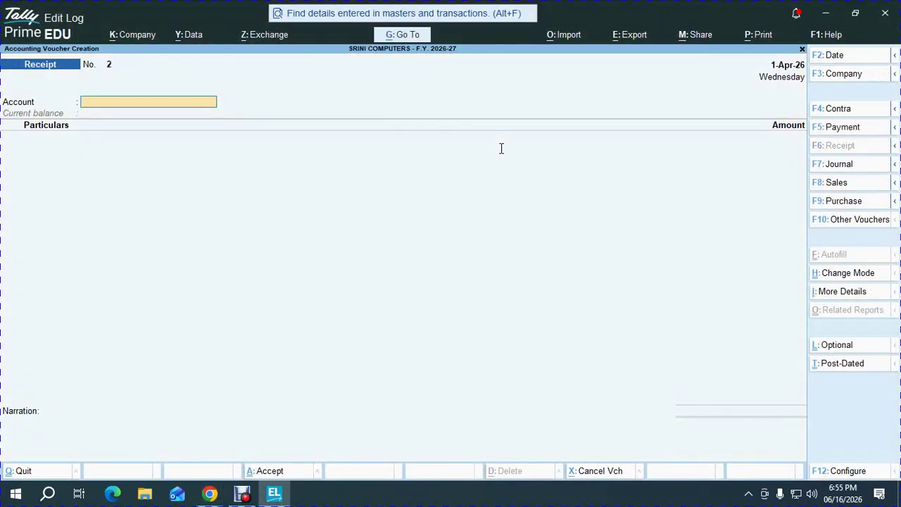
text(hd)
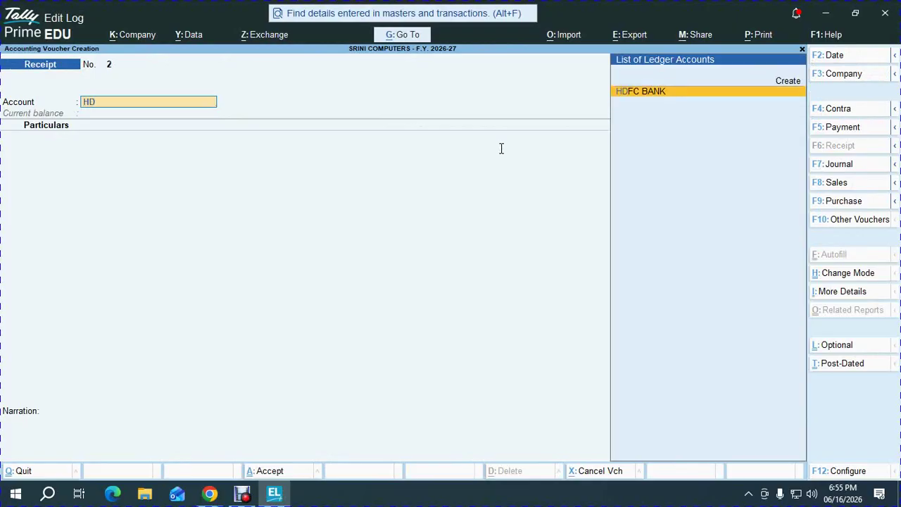
key(Return)
key(F2)
key(Return)
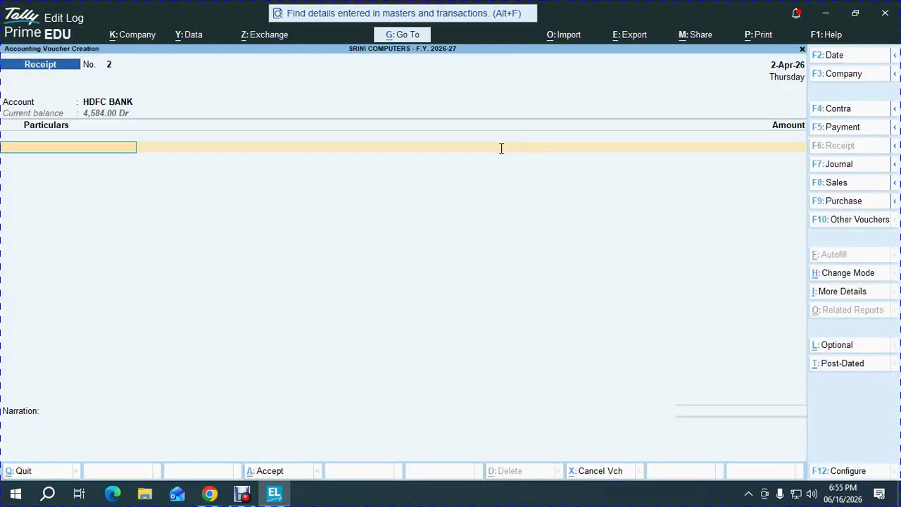
text(ad)
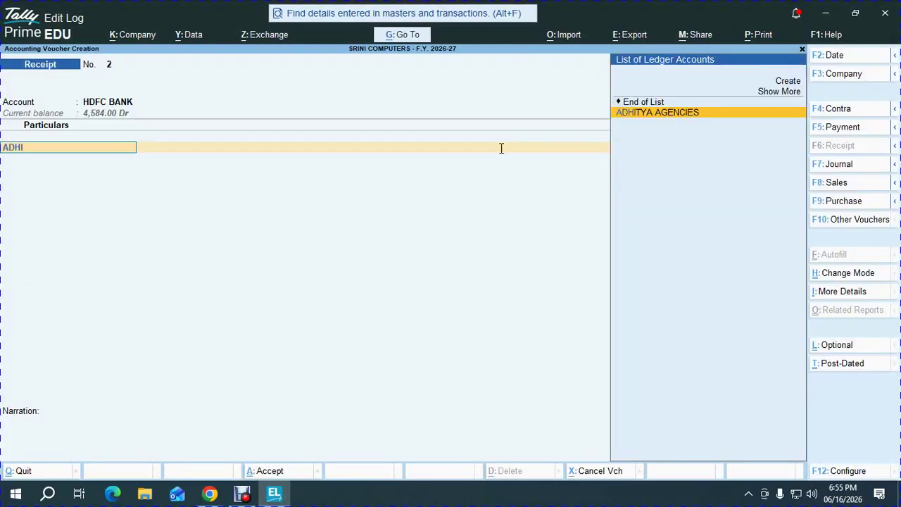
key(Return)
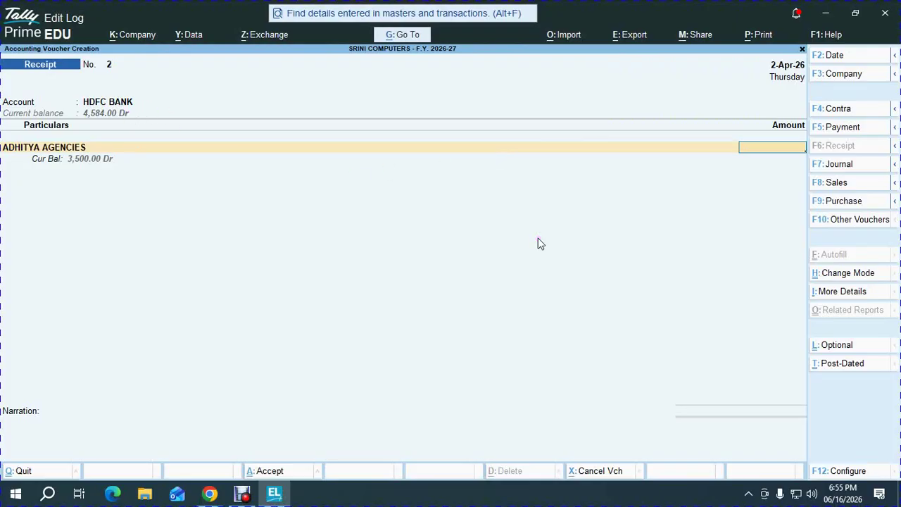
- Enter 3,500 with Cheque/DD number 452748 and save the receipt
text(3500)
key(Return)
key(Return)
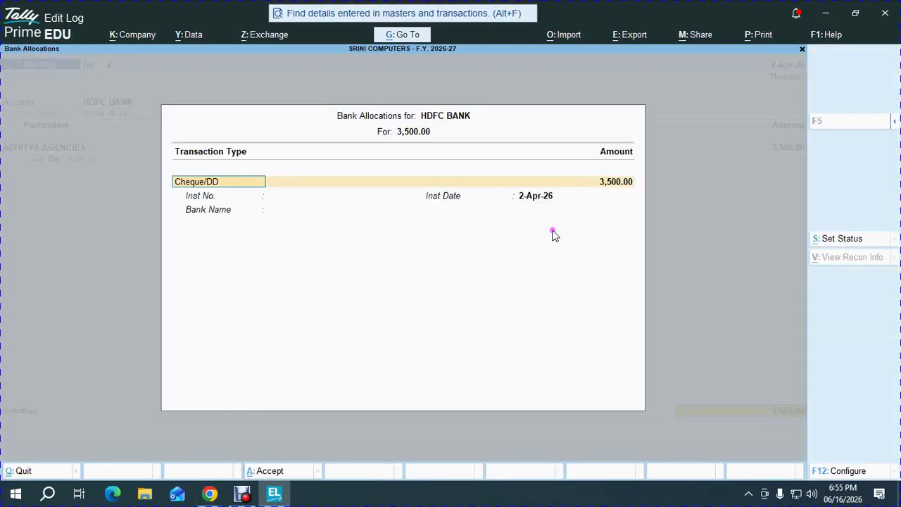
key(Return)
key(alt+Tab)
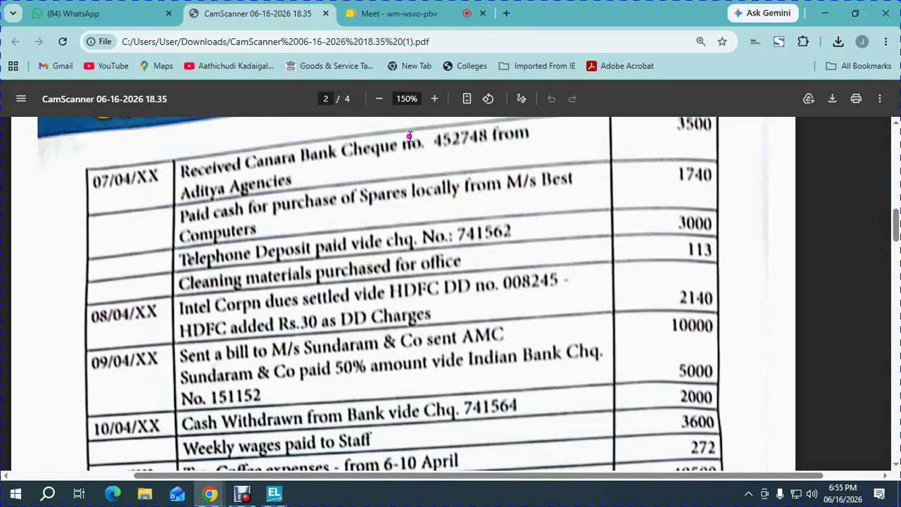
key(alt+Tab)
text(452)
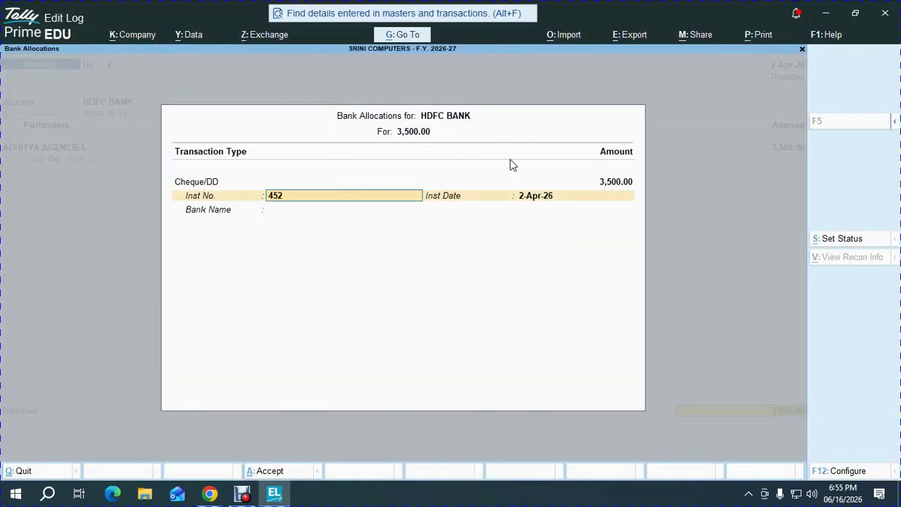
text(748)
key(Return)
key(Return)
key(Return)
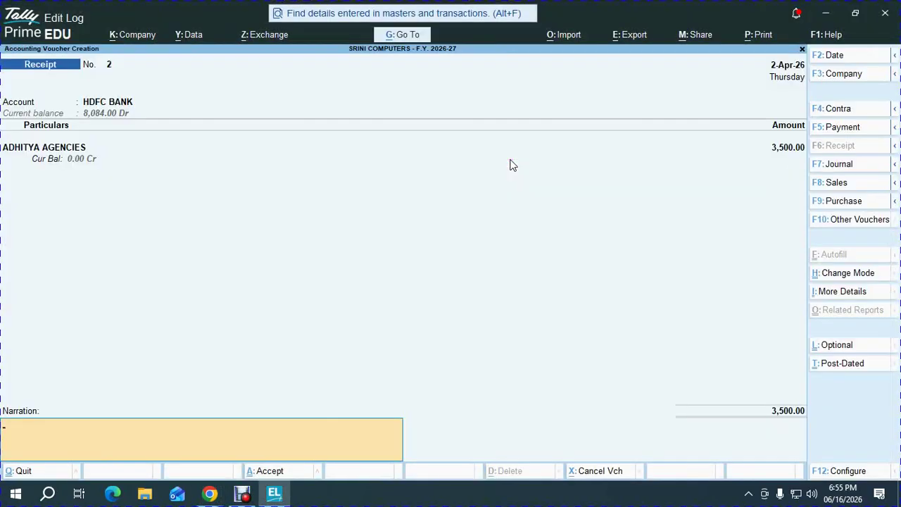
key(Return)
key(Return)
key(alt+Tab)
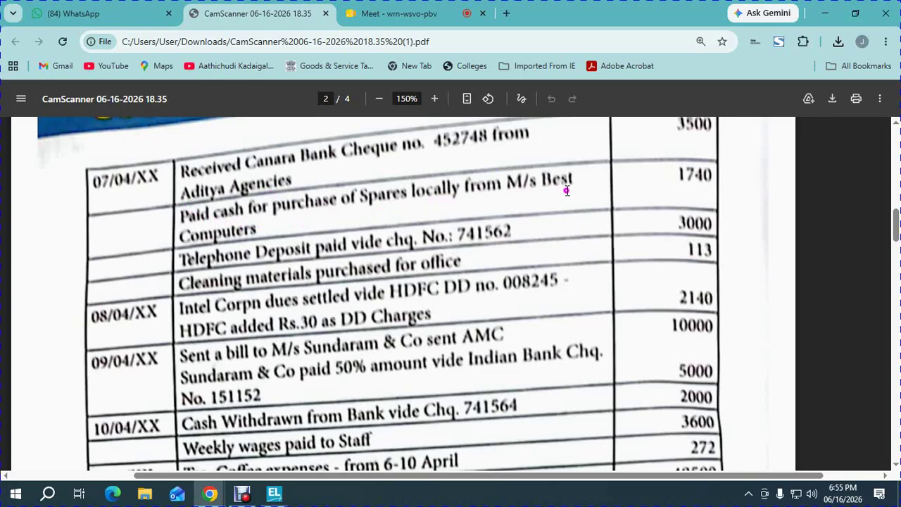
- Start Purchase voucher No. 2, skipping the supplier invoice details, with Cash as party account
key(alt+Tab)
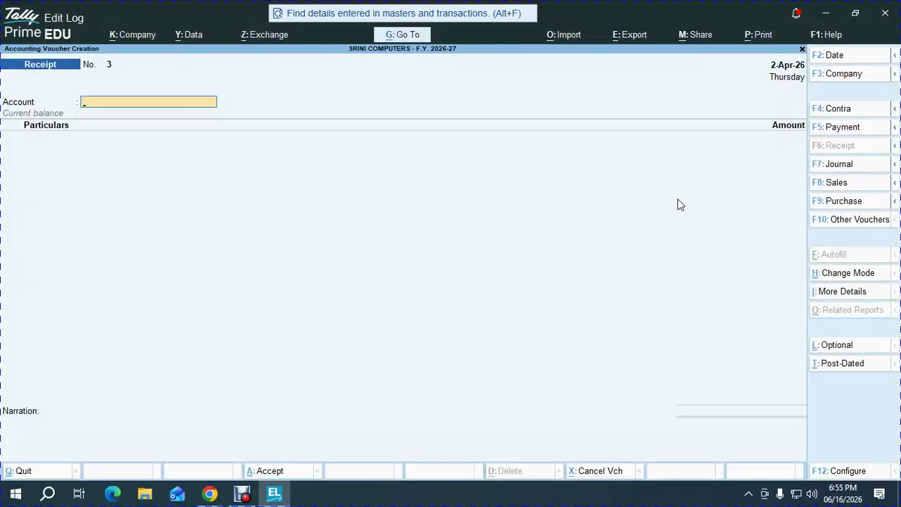
key(F9)
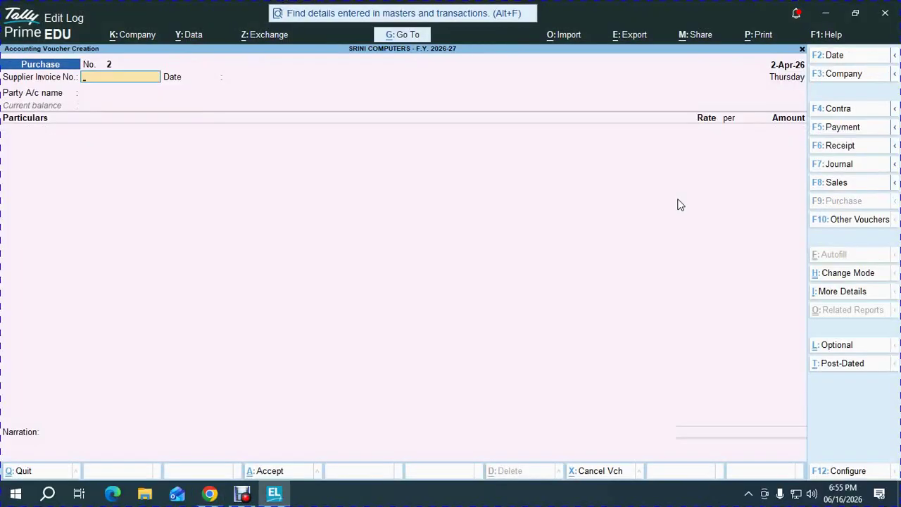
key(Return)
key(Return)
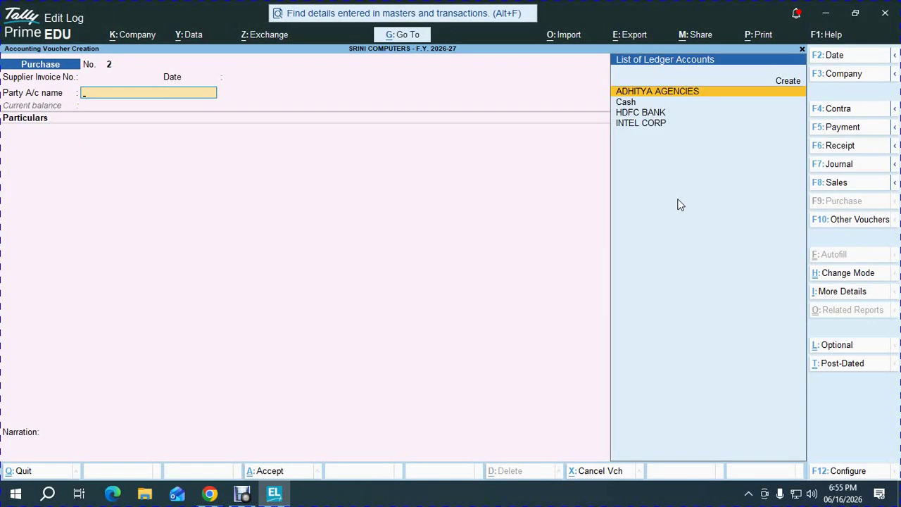
key(Down)
key(alt+Tab)
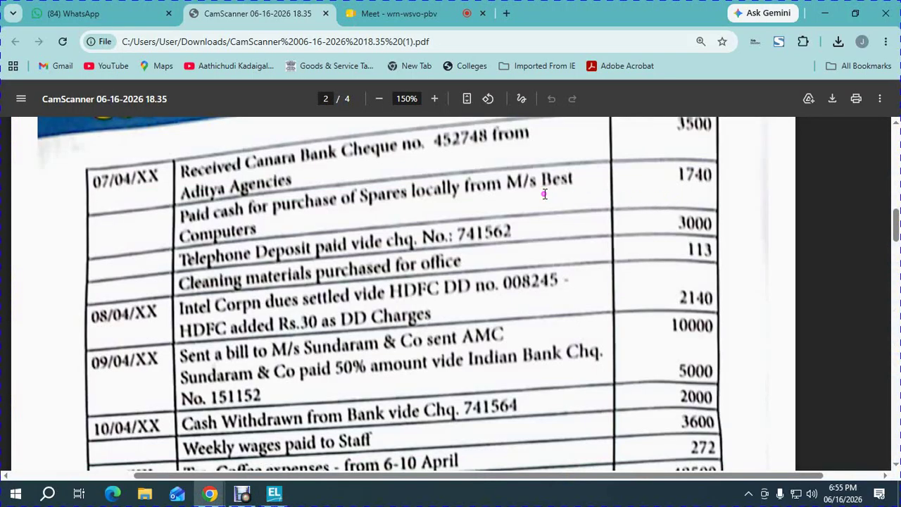
key(alt+Tab)
key(Return)
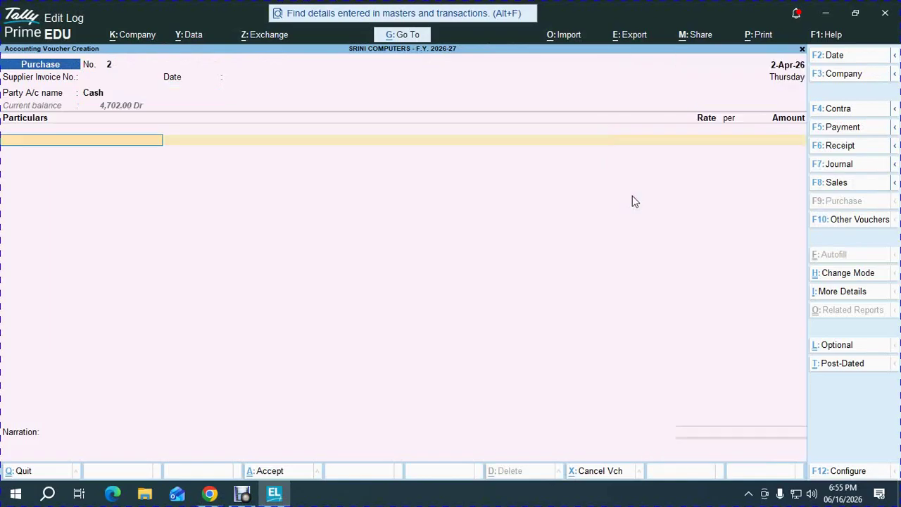
- Debit the PURCHASE ledger with 1,740 for the spares and save the voucher
text(pur)
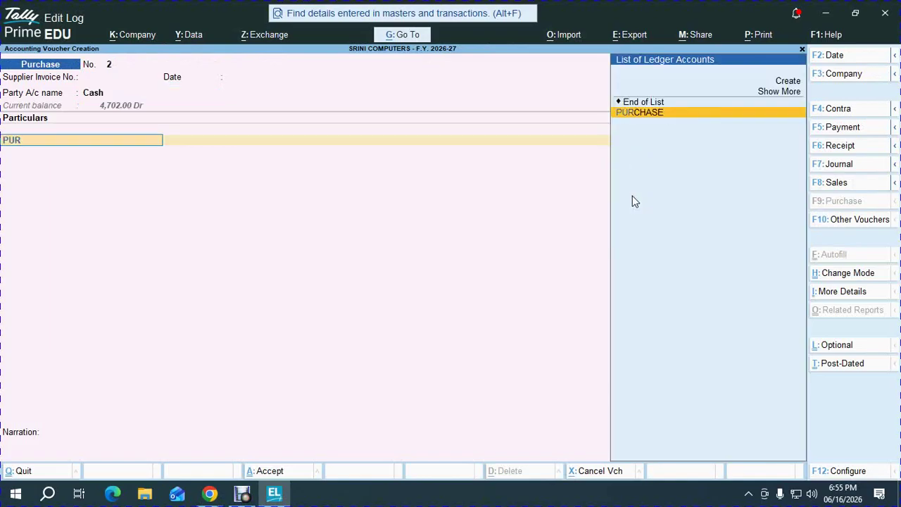
key(Return)
key(alt+Tab)
key(alt+Tab)
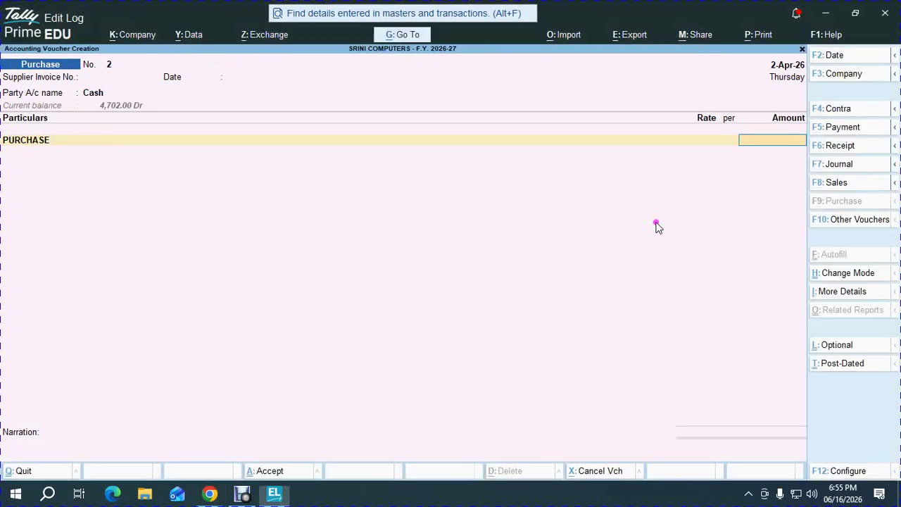
text(1,740)
key(Return)
key(Return)
key(Return)
key(Return)
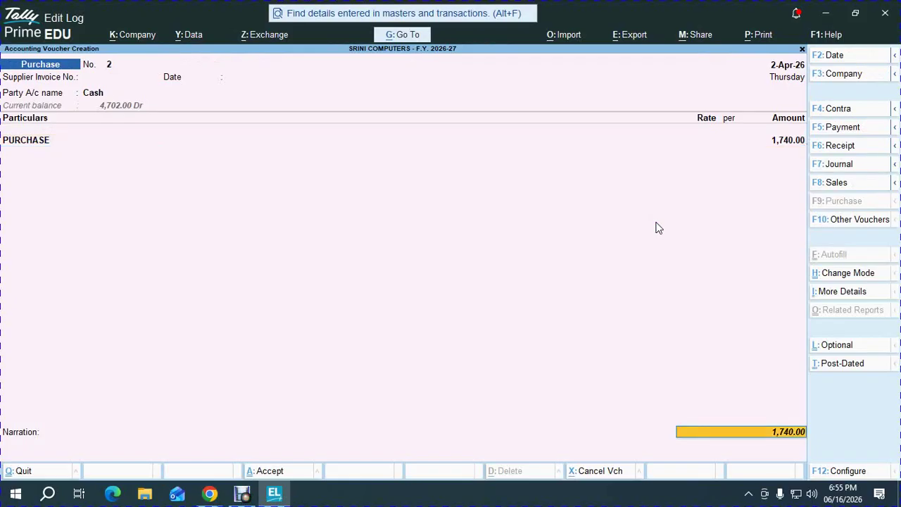
key(Return)
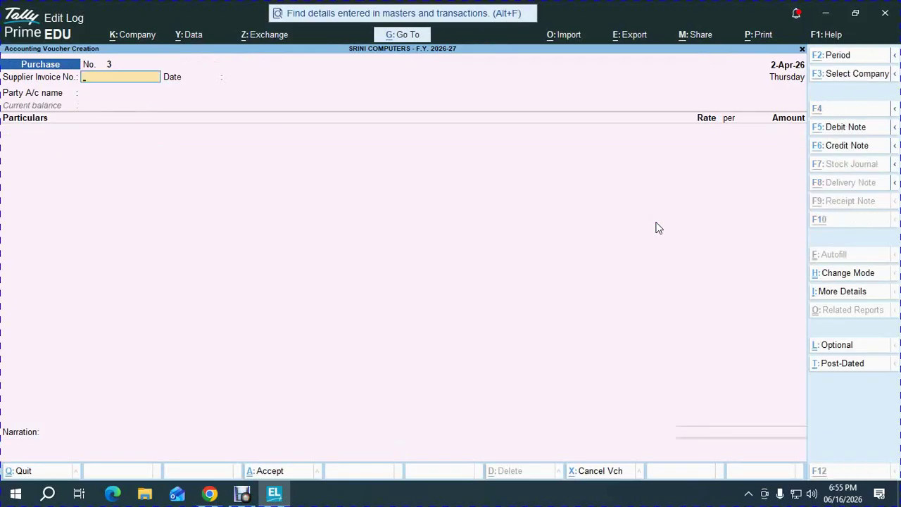
- Start a Payment voucher with HDFC BANK as the paying account
key(alt+Tab)
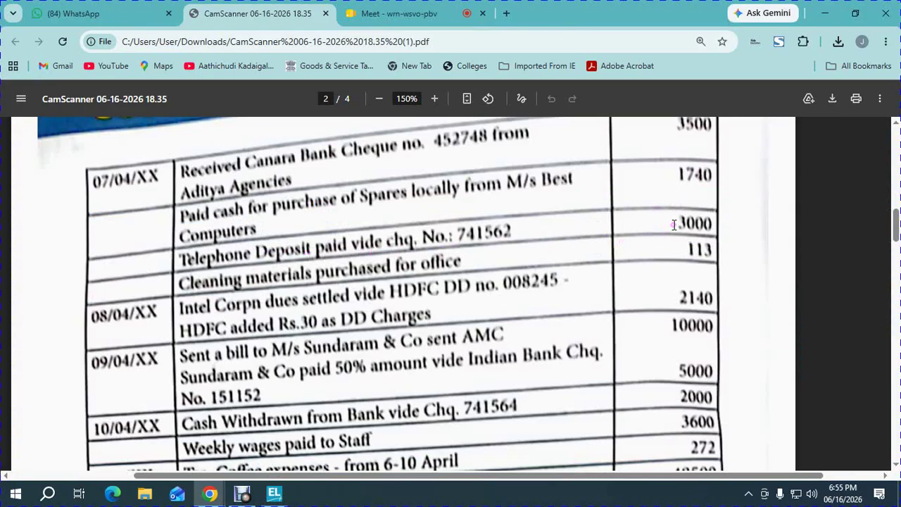
key(alt+Tab)
key(F5)
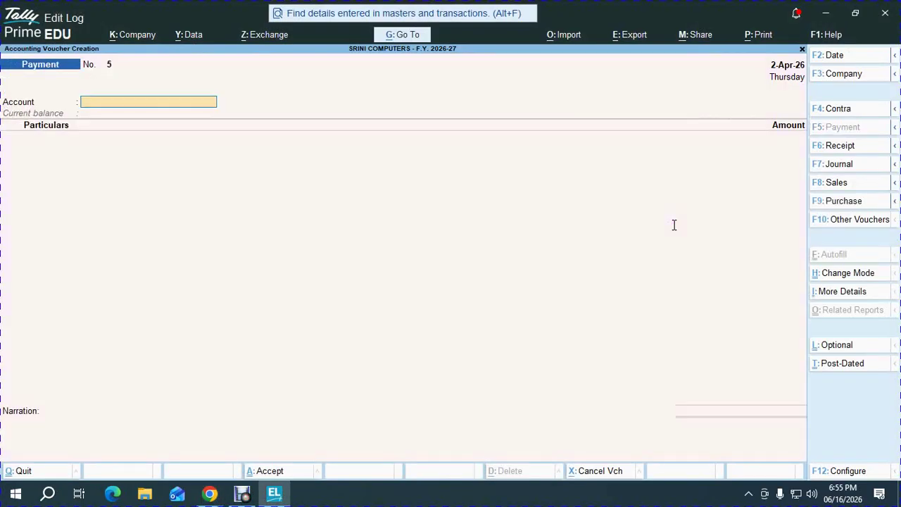
text(hd)
key(Return)
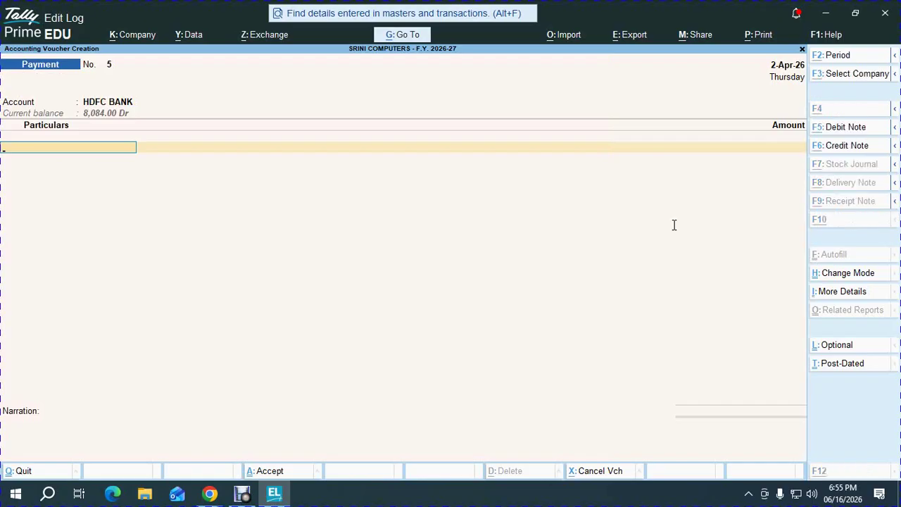
- Create a TELEPHONE DEPOSIT ledger under Deposits (Asset) for the payment
key(alt+c)
text(TELEPH)
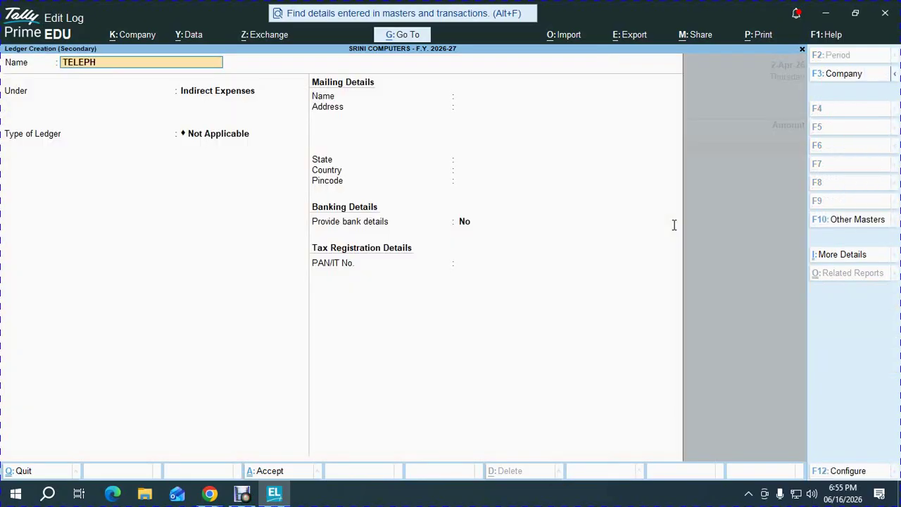
text(ONE DEPOSIT)
key(Return)
text(DEP)
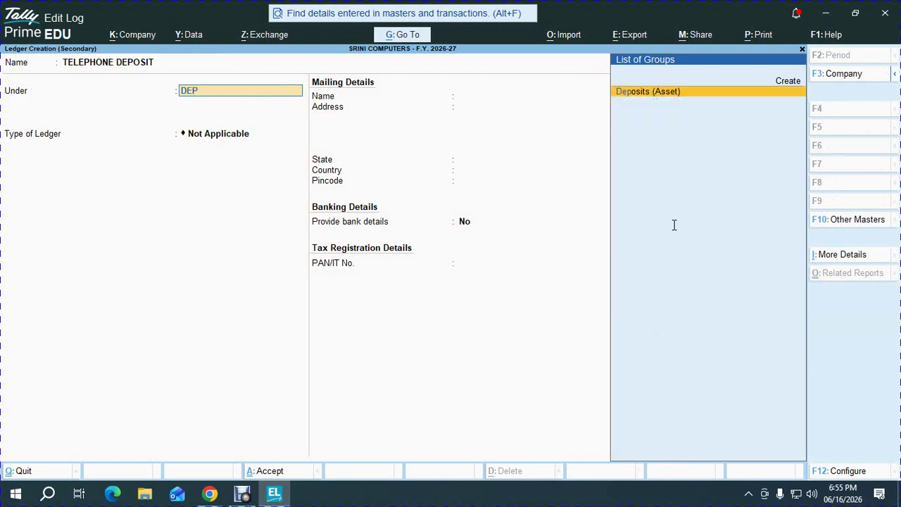
key(Return)
key(ctrl+a)
- Enter 3,000, record the cheque number in Bank Allocations, and save Payment No. 5
key(alt+Tab)
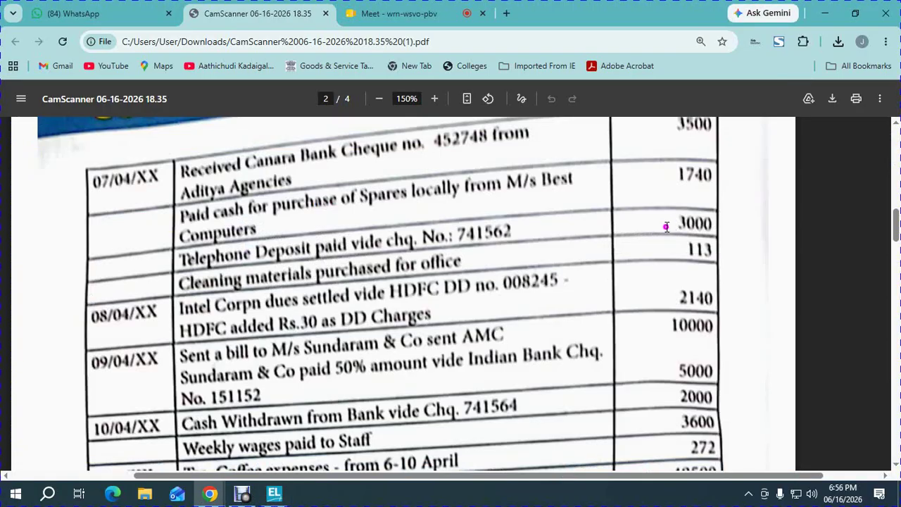
key(alt+Tab)
text(3,0)
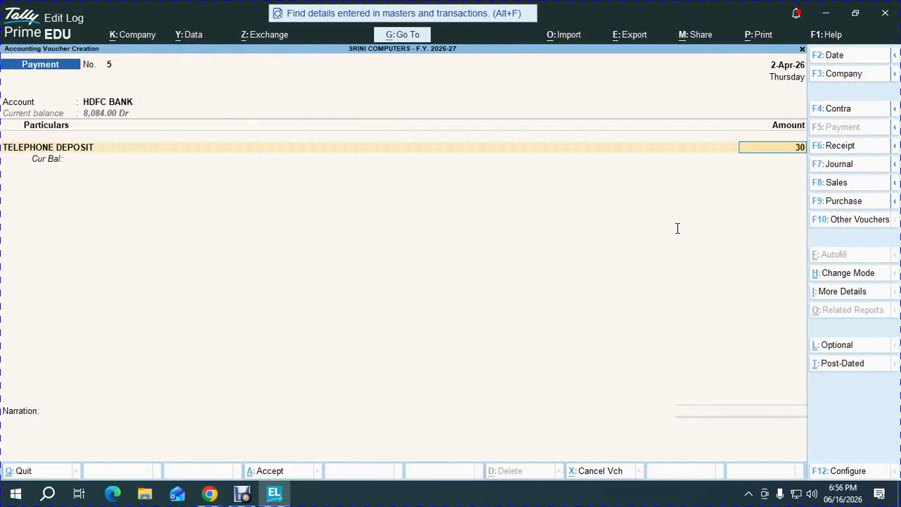
text(00)
key(Return)
key(Return)
key(Return)
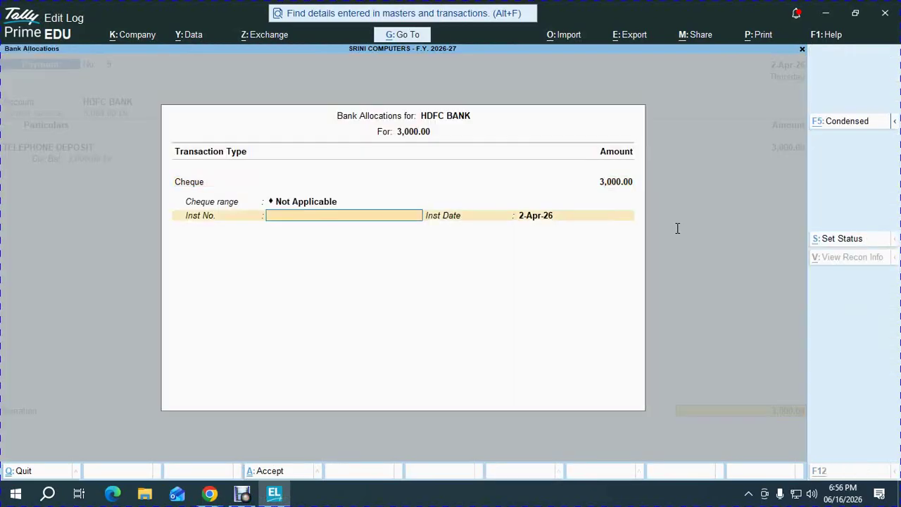
key(alt+Tab)
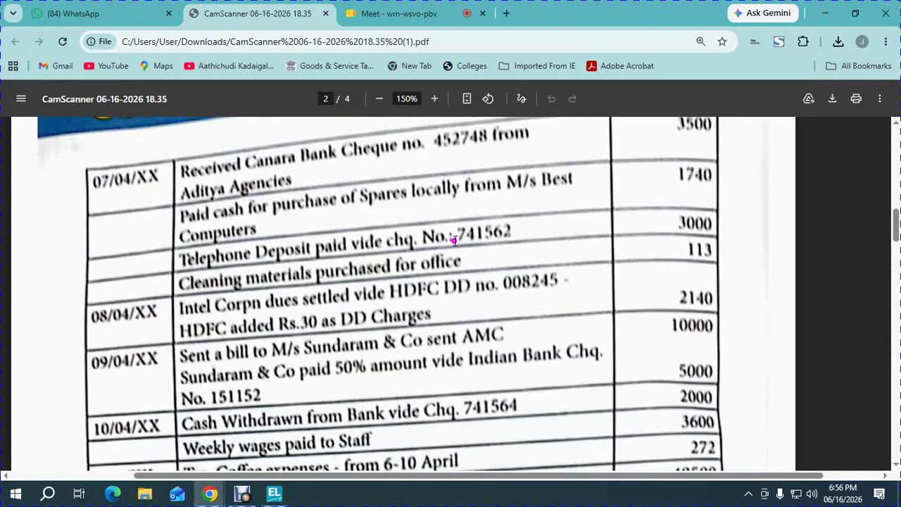
key(alt+Tab)
text(741)
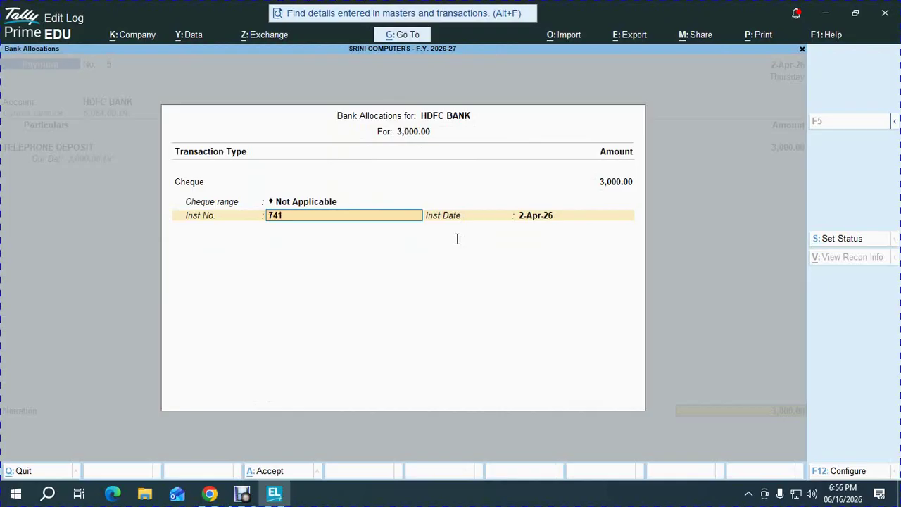
text(563)
key(Return)
key(Return)
key(Return)
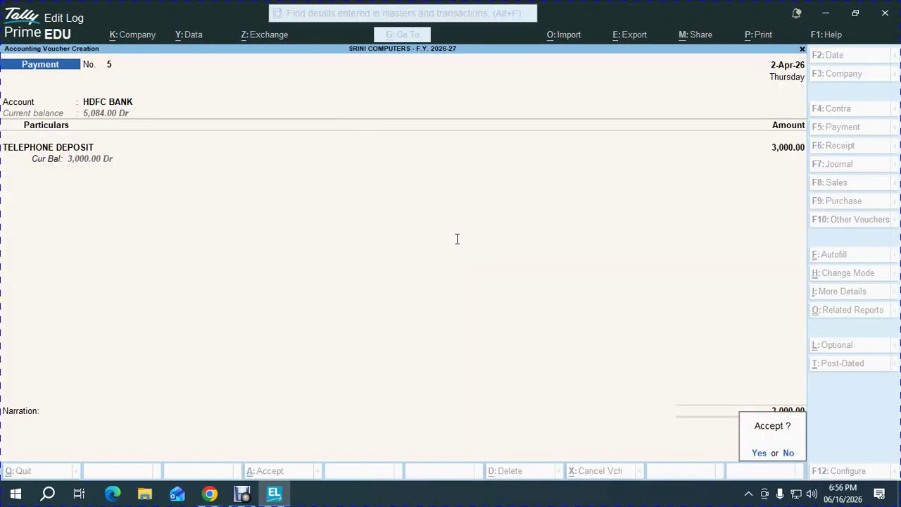
key(Return)
key(alt+Tab)
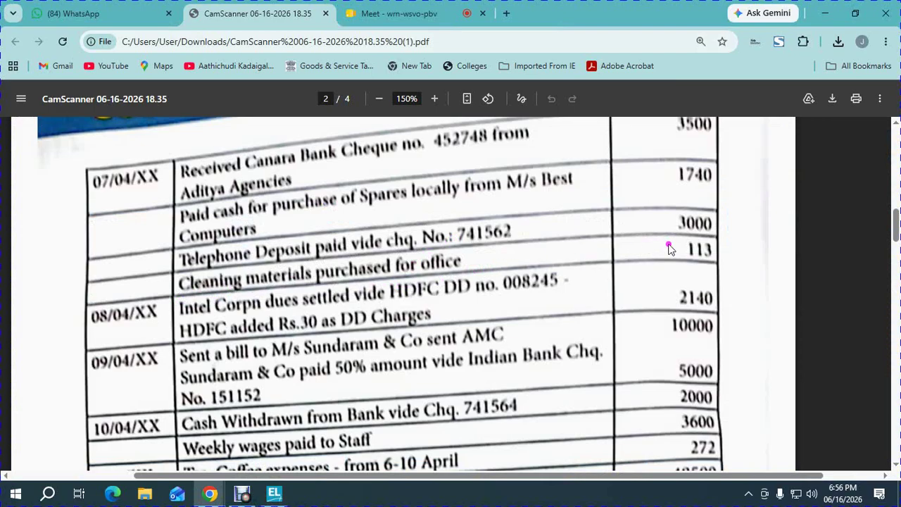
key(alt+Tab)
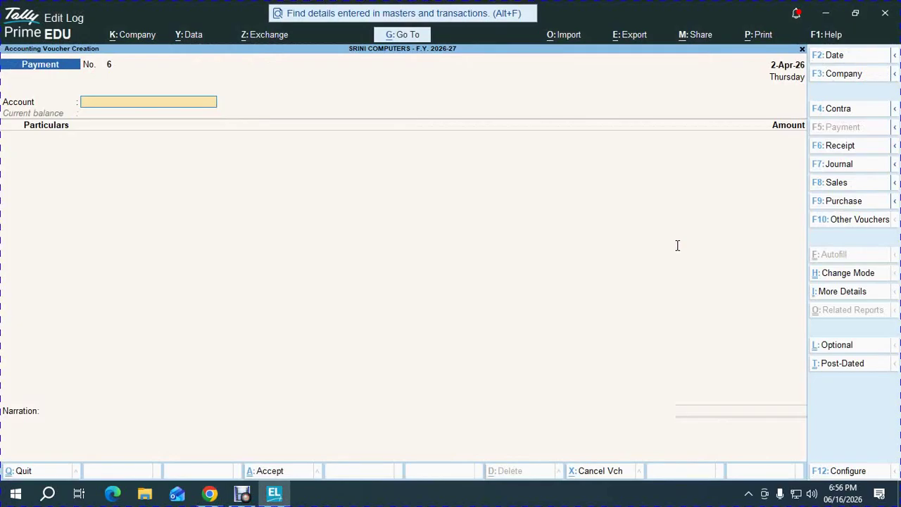
- Pay from Cash to a new OFFICE EXPENSS ledger created under Indirect Expenses
text(ca)
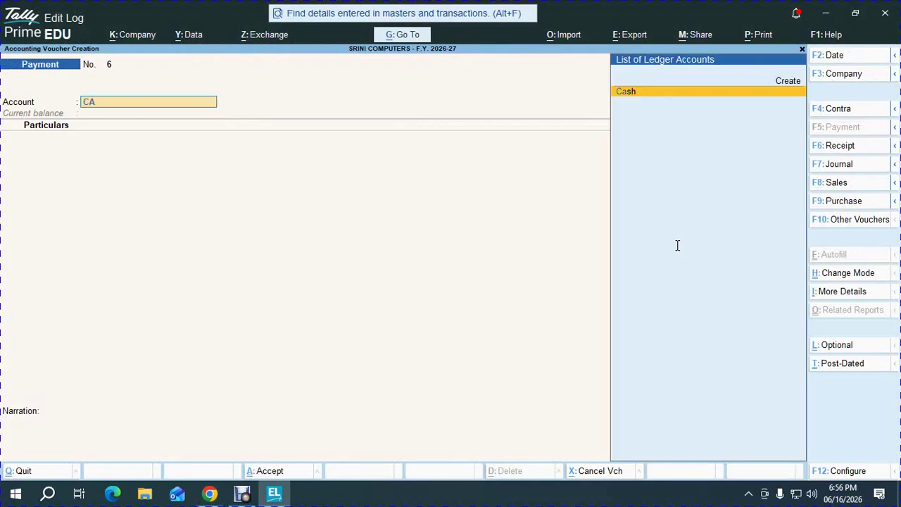
key(Return)
key(alt+c)
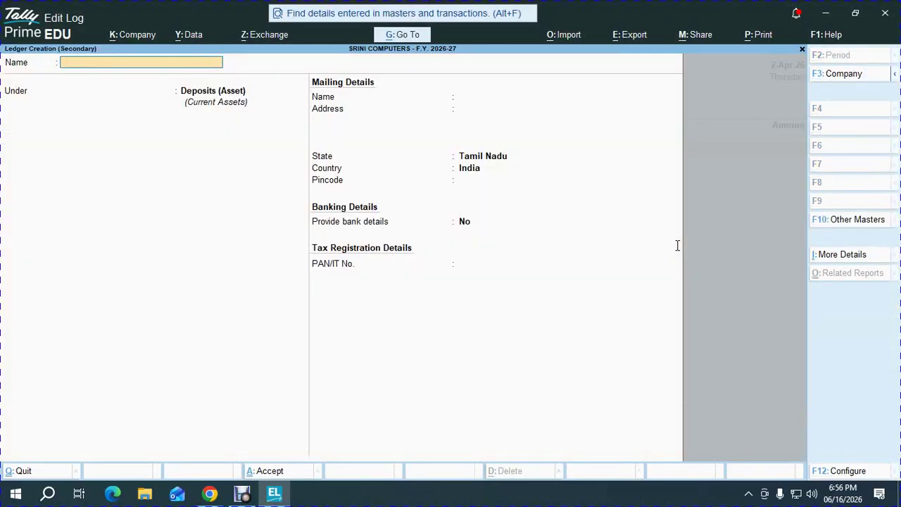
text(OFFICE EXPENSS)
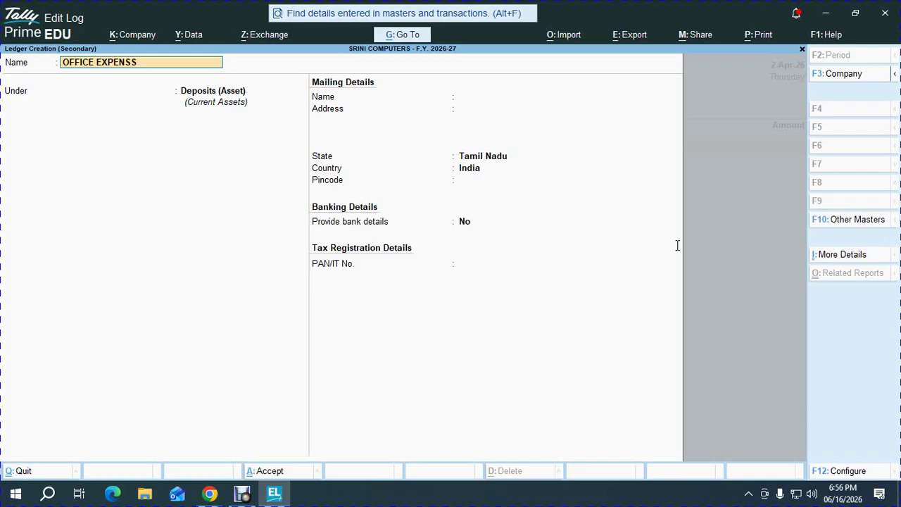
key(Return)
text(I)
key(Down)
key(Down)
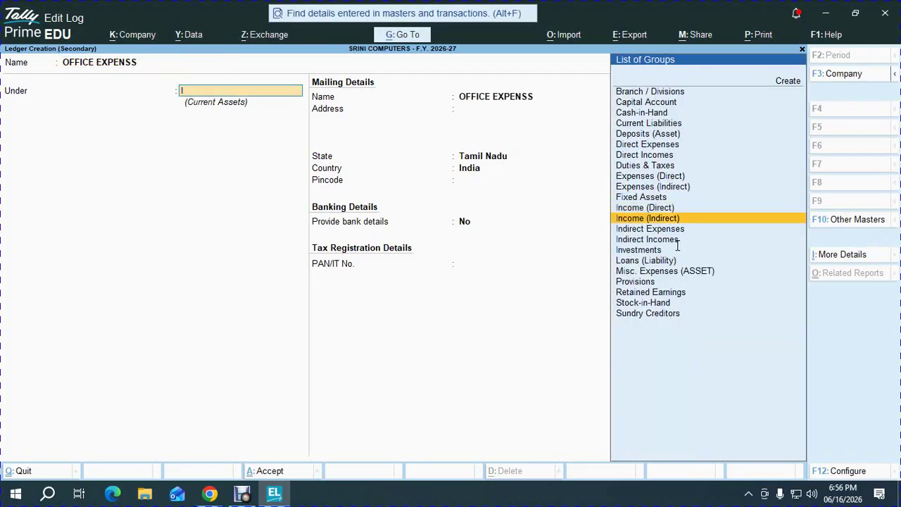
key(Down)
key(Return)
key(ctrl+a)
- Enter 113 as the payment amount
key(alt+Tab)
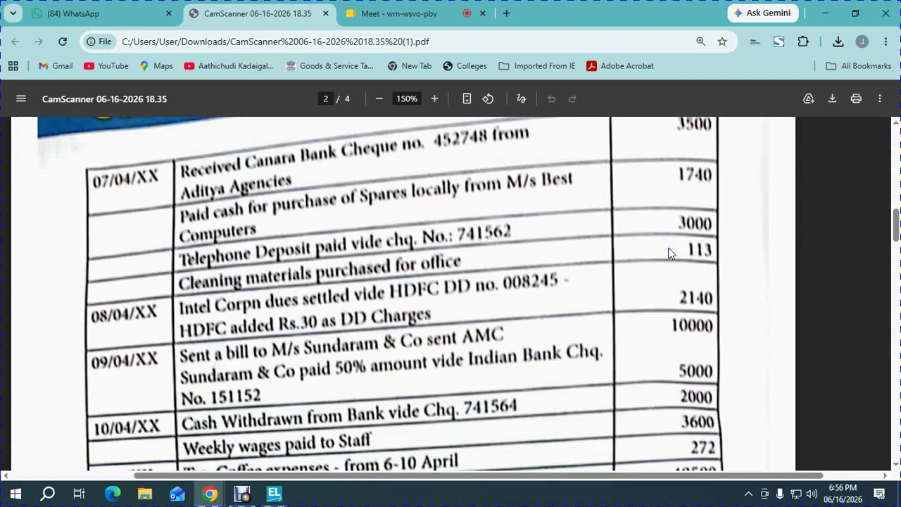
key(alt+Tab)
text(113)
key(Return)
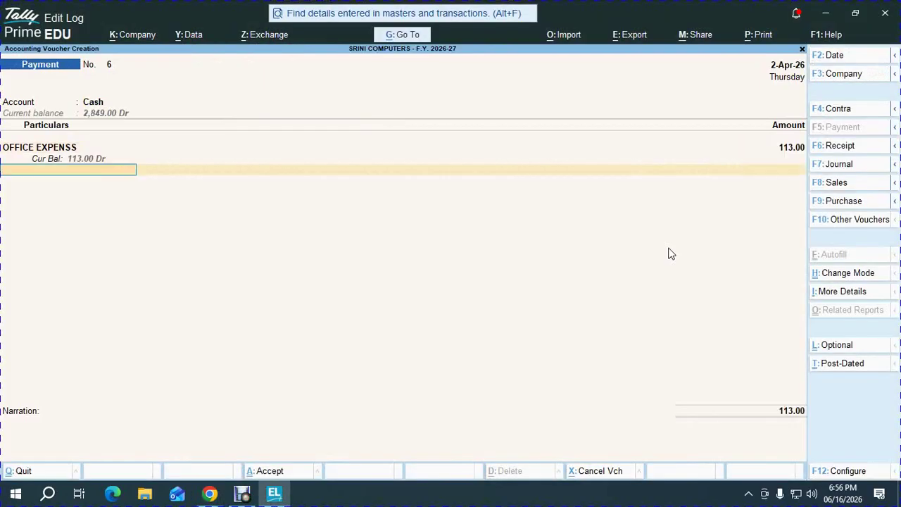
- Rename the OFFICE EXPENSS ledger to HOUSE KEEPING EXPENSES
key(Up)
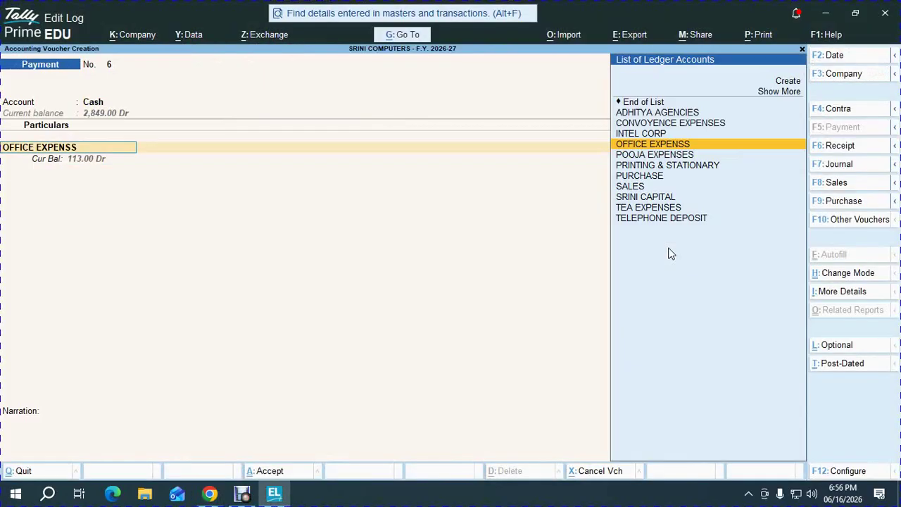
key(ctrl+Return)
key(BackSpace)
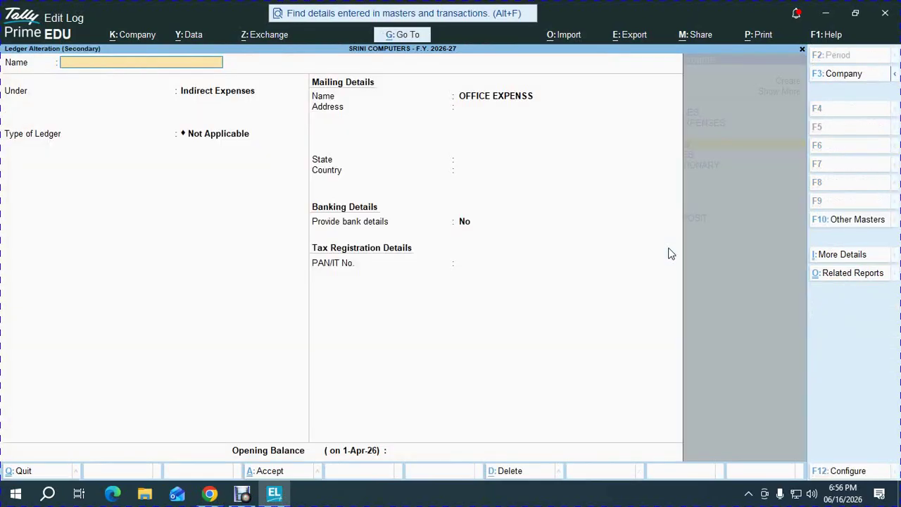
text(HOUSE KEEPING EXPENSES)
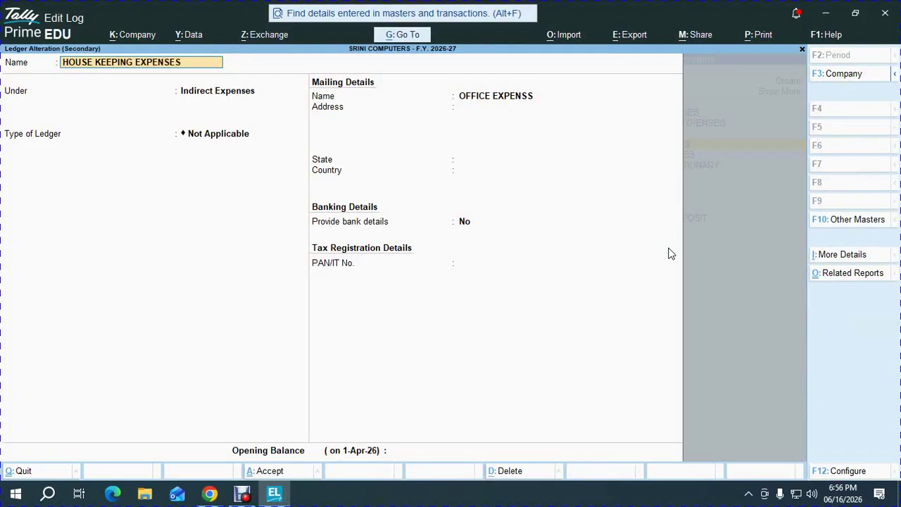
key(Return)
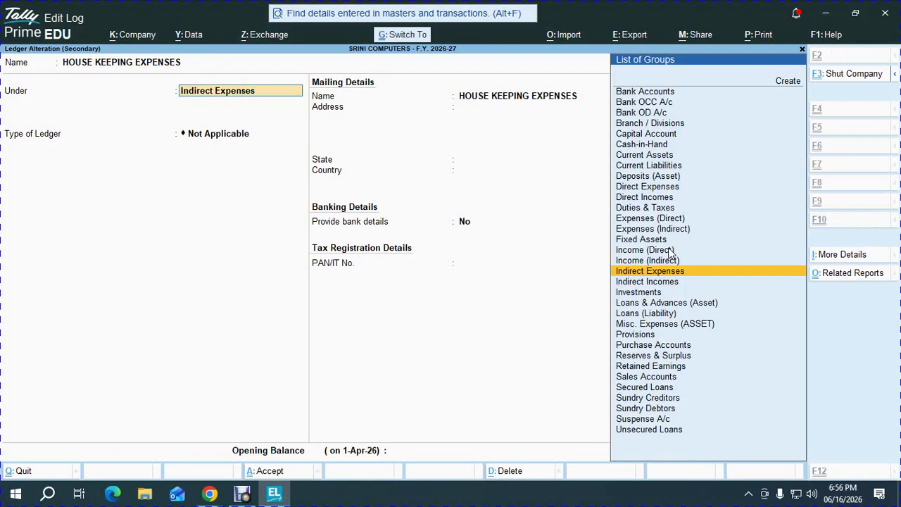
key(ctrl+a)
- Re-confirm 113 on the HOUSE KEEPING EXPENSES line and finish the voucher entries
key(alt+Tab)
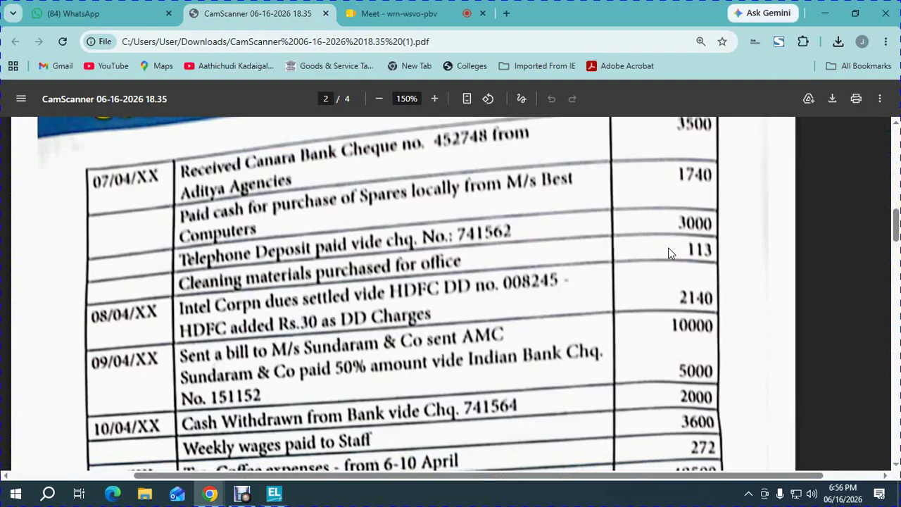
key(alt+Tab)
text(113)
key(Return)
key(Return)
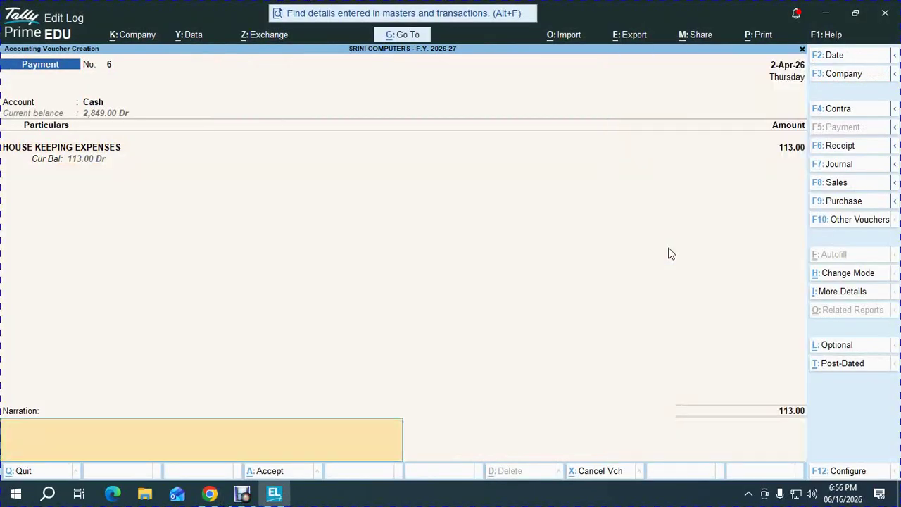
key(Return)
key(Return)
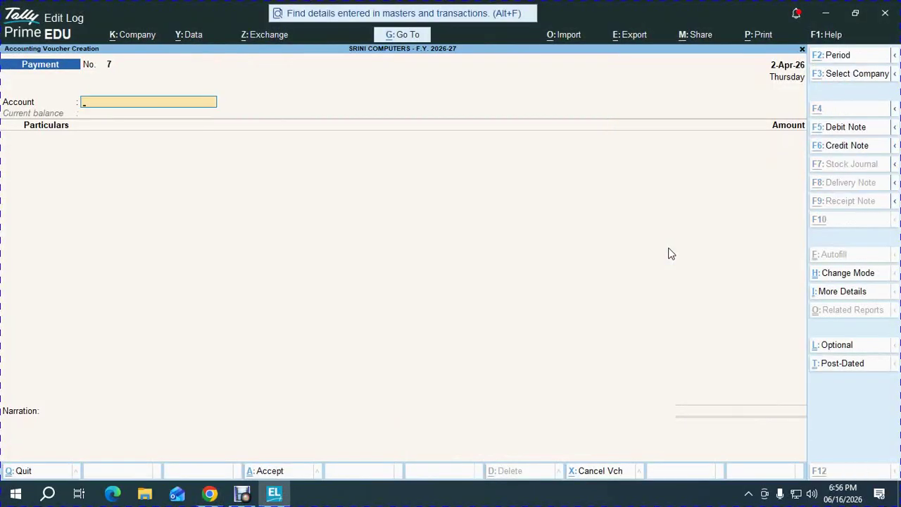
- Switch from Tally to the Google Meet tab in Chrome showing the 22-participant call
key(alt+Tab)
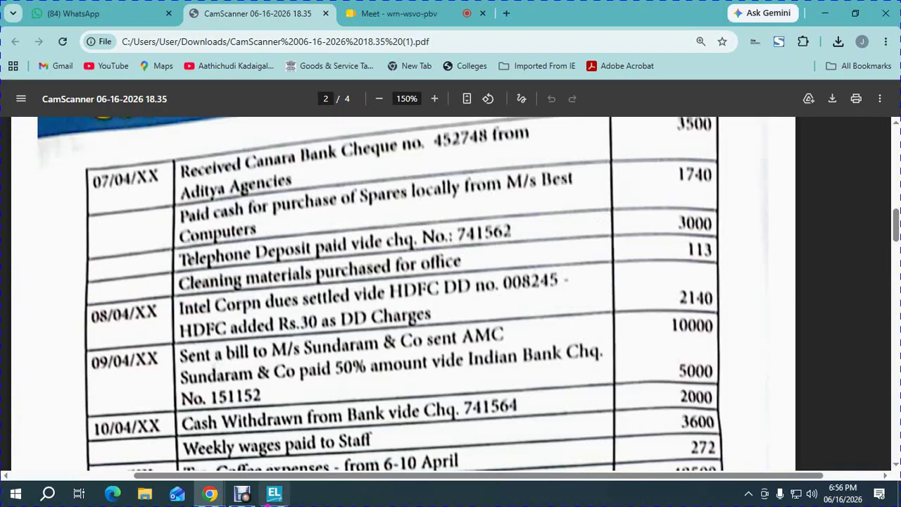
click(403, 10)
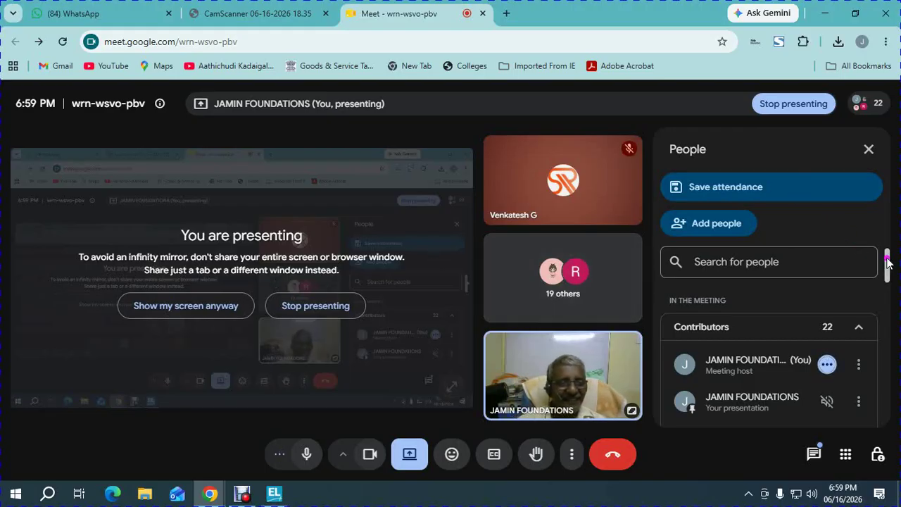
drag(887, 258, 887, 367)
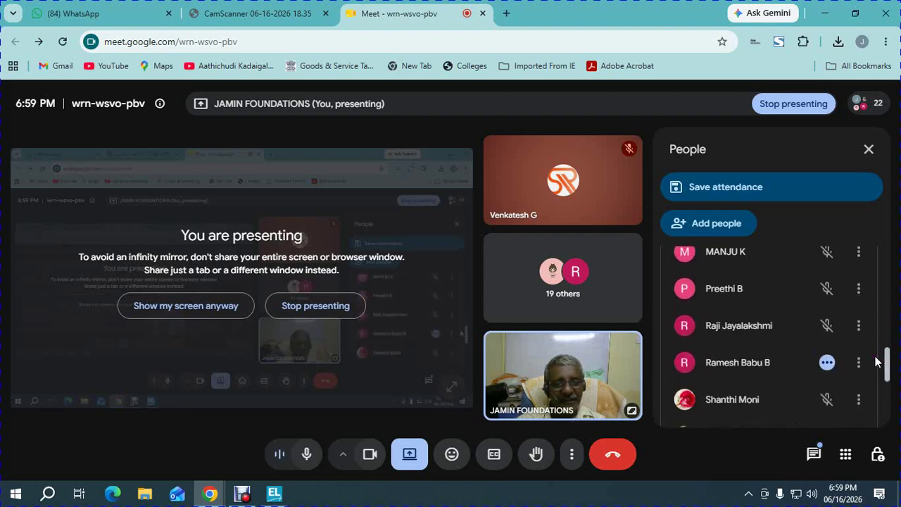
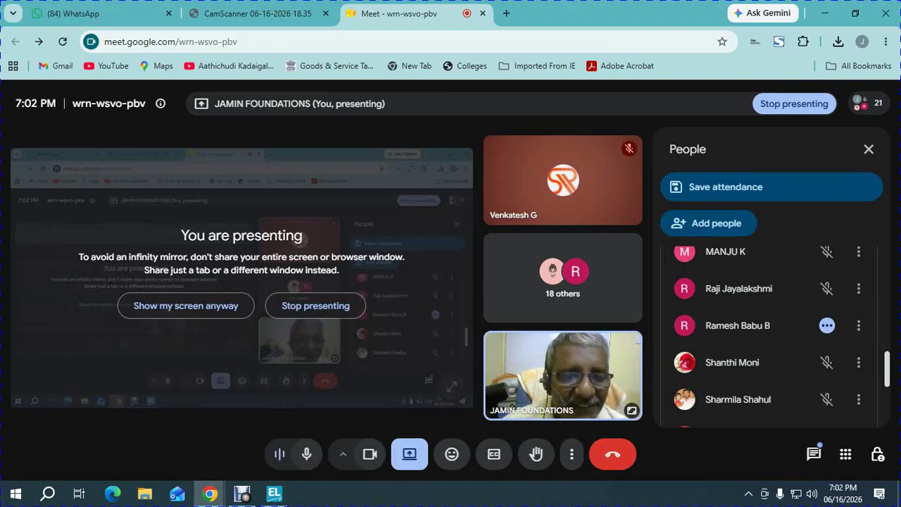
- Bring the TallyPrime Payment voucher window to the front from the taskbar preview
mouse_move(274, 493)
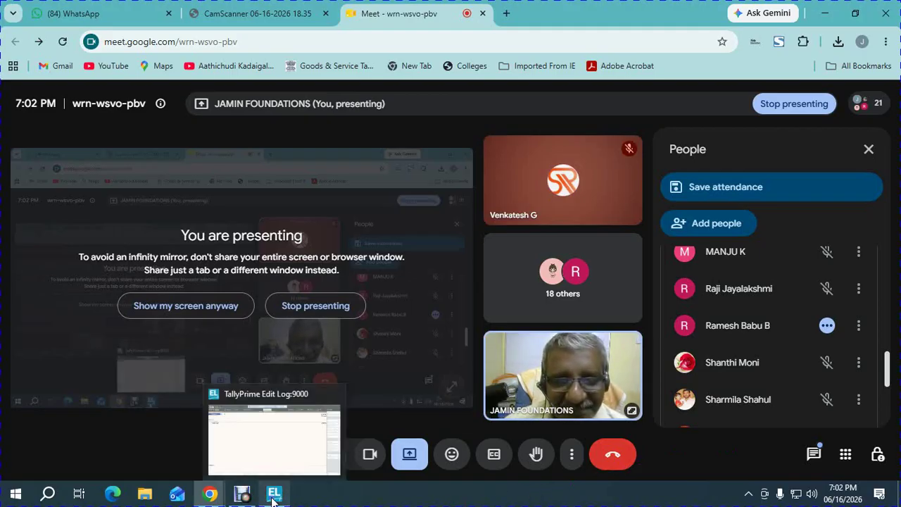
click(263, 451)
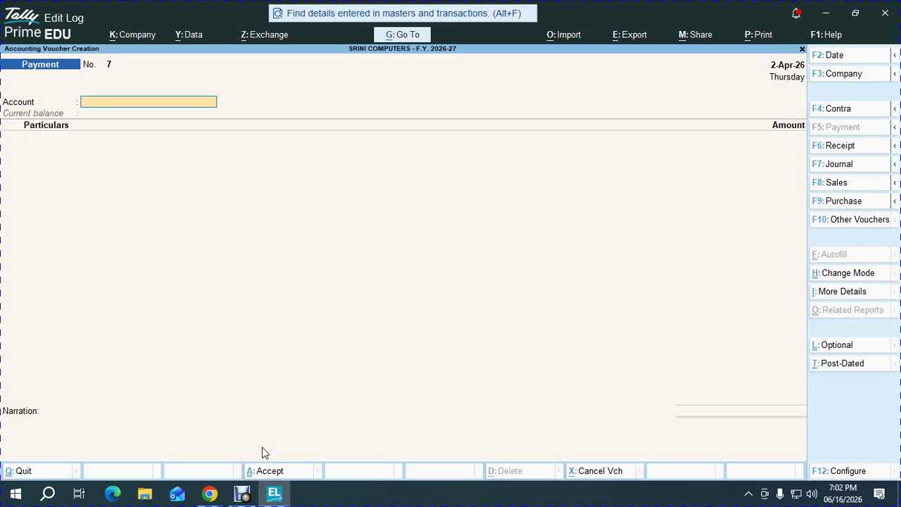
- Open blank payment voucher 7 and view the scanned April transactions PDF at the Intel Corpn entry
key(alt+Tab)
click(248, 12)
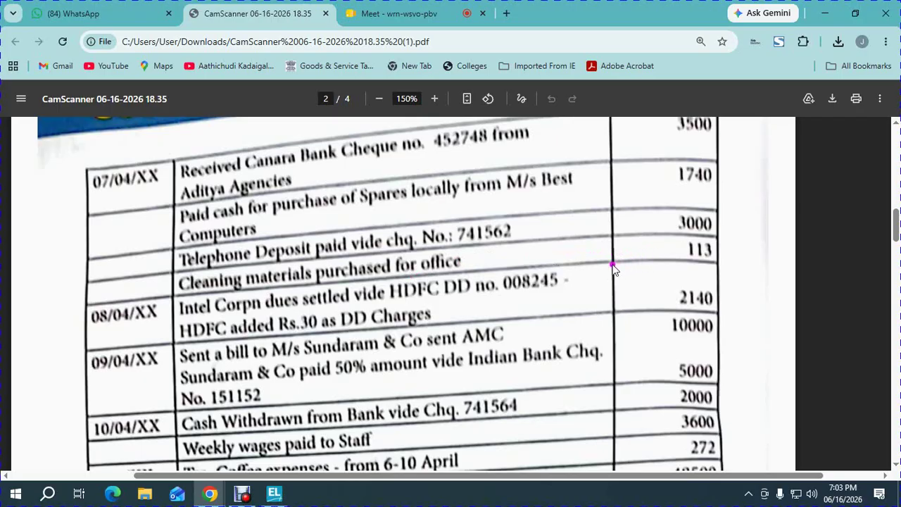
mouse_move(271, 501)
click(271, 436)
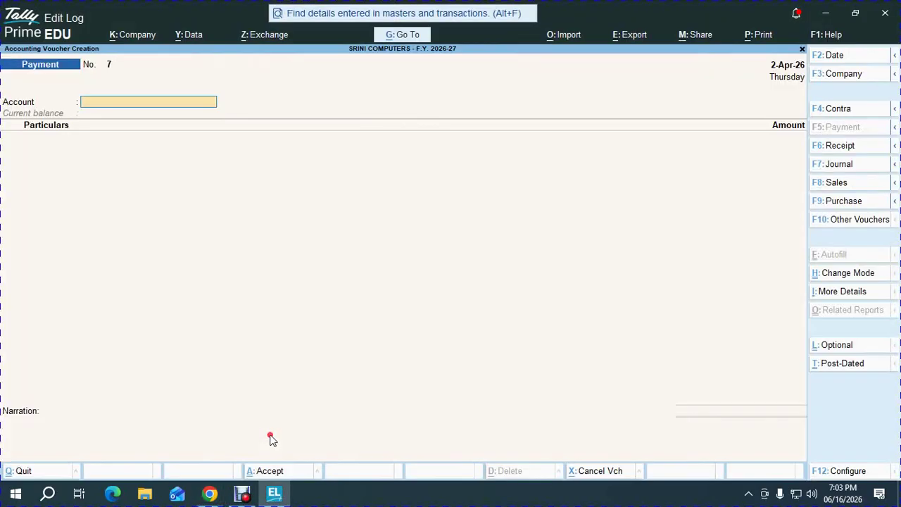
key(Page_Down)
key(alt+Tab)
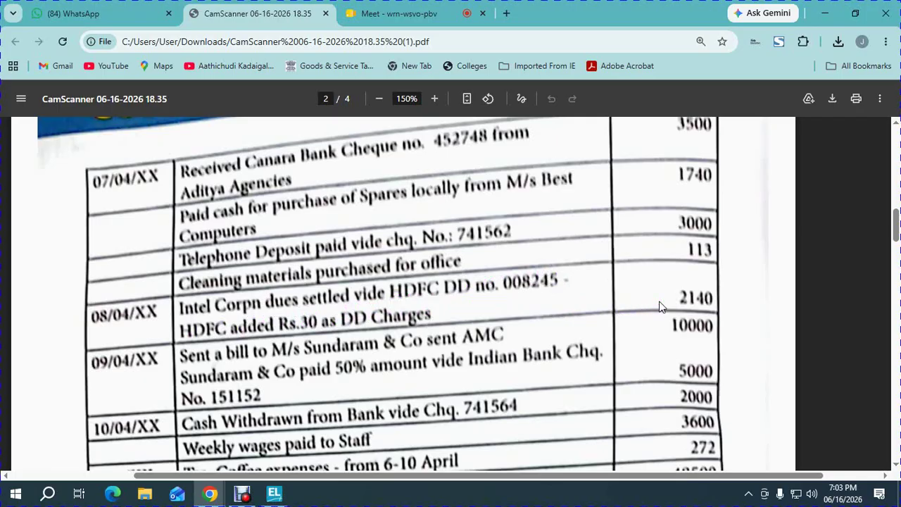
- Pay INTEL CORP 2,140 from HDFC BANK in payment voucher 7
key(alt+Tab)
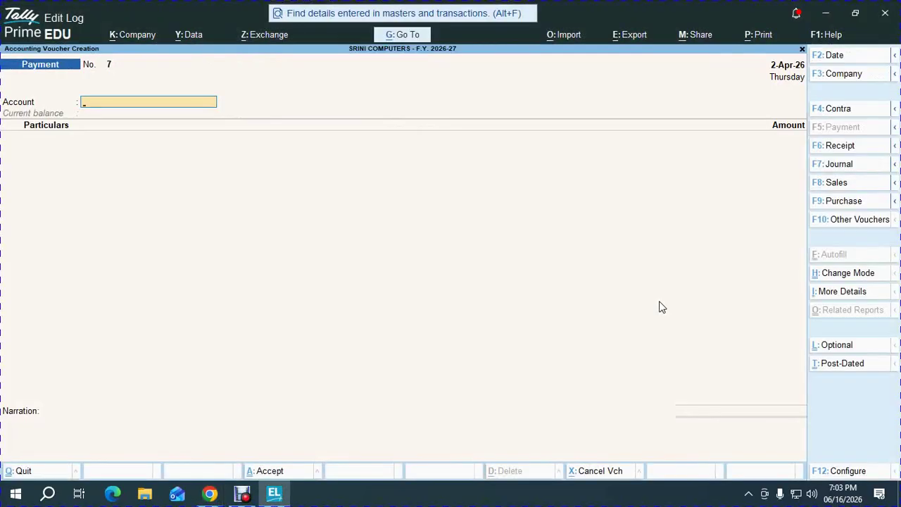
text(HD)
key(Return)
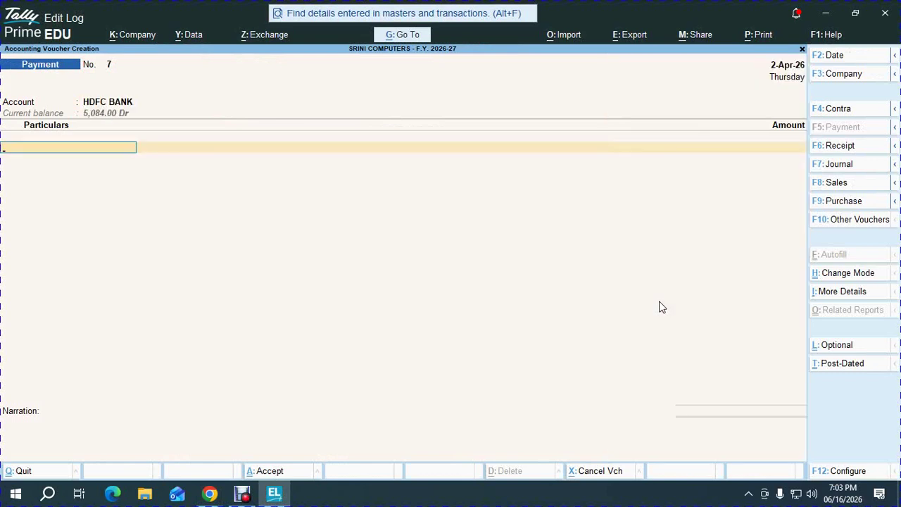
text(INT)
key(Return)
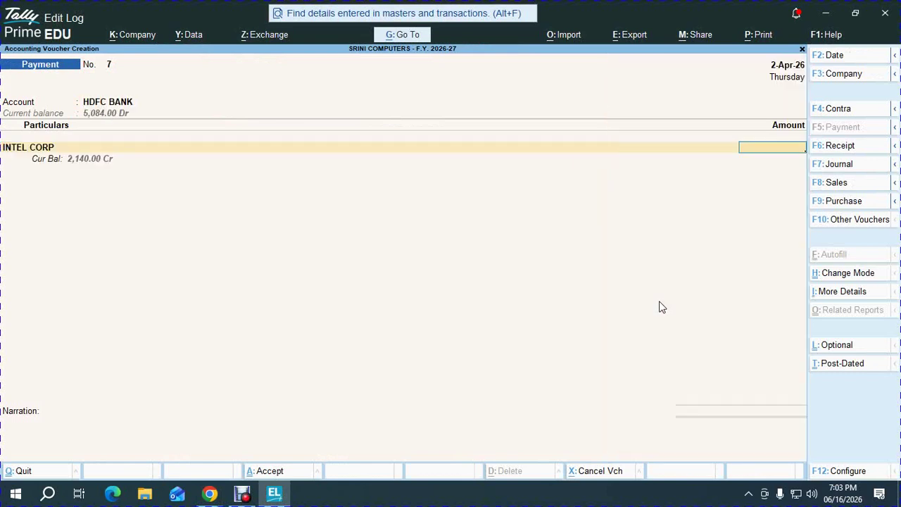
click(679, 305)
text(2140)
key(Return)
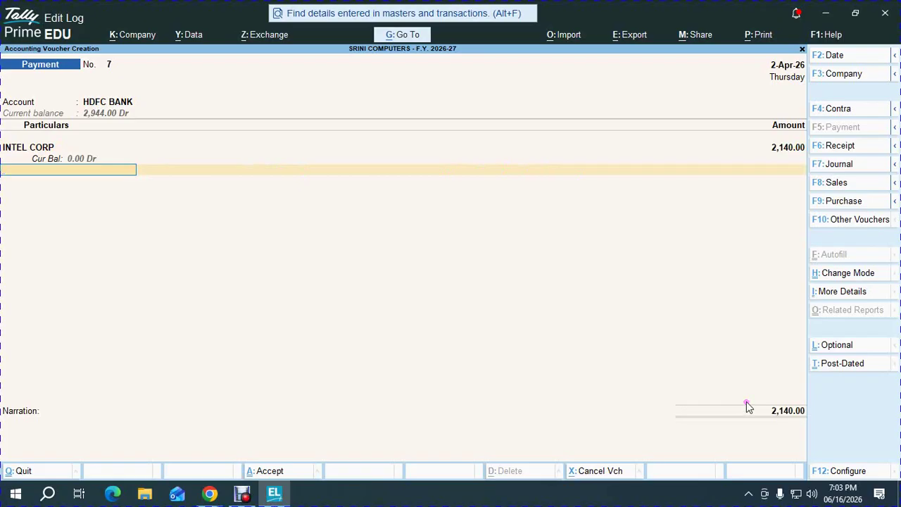
- Create a BANK CHARGES ledger under Indirect Expenses and debit it 30
key(ctrl)
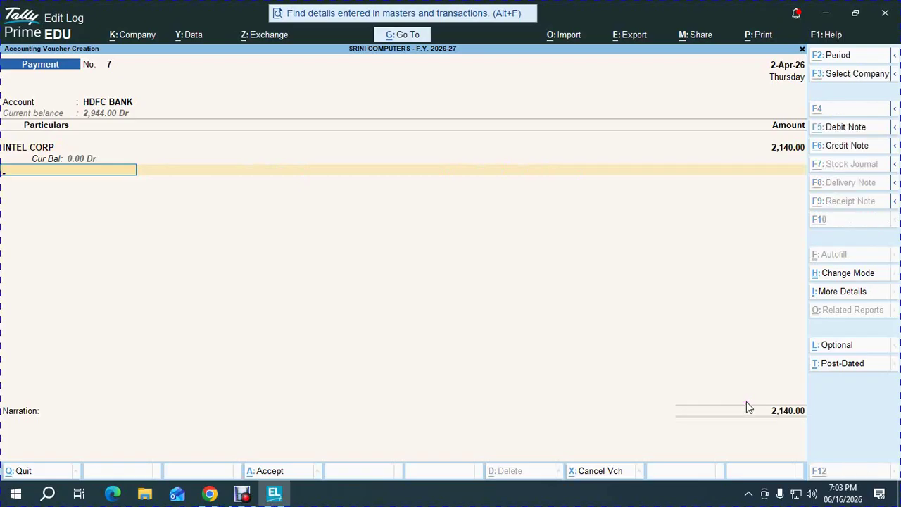
key(alt+c)
text(BA)
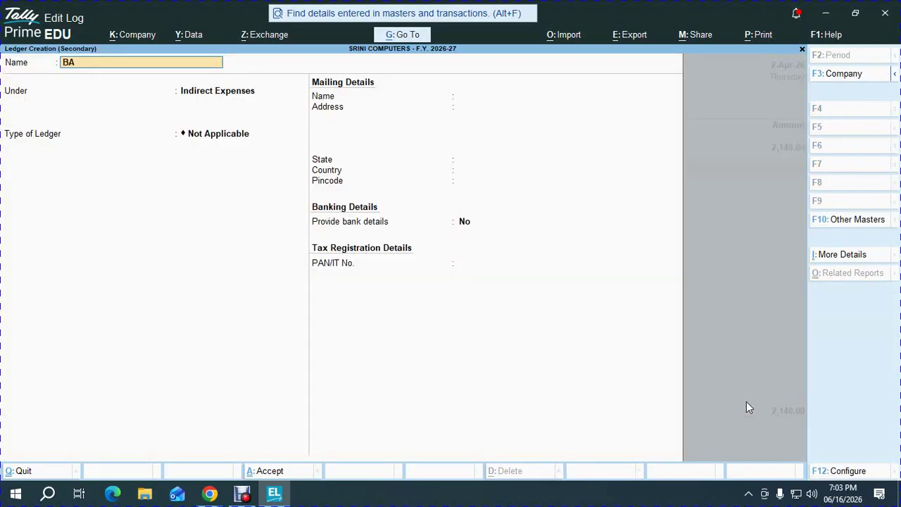
text(NK CHARGES)
key(Return)
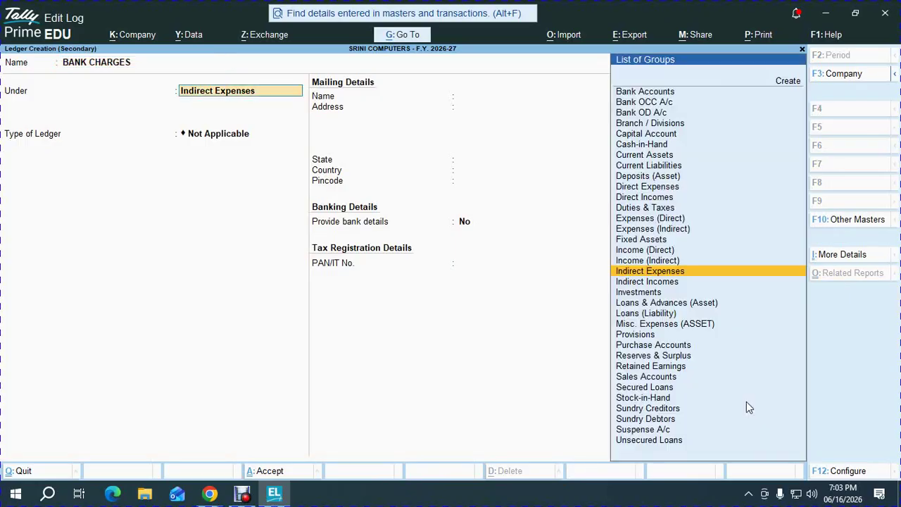
key(Return)
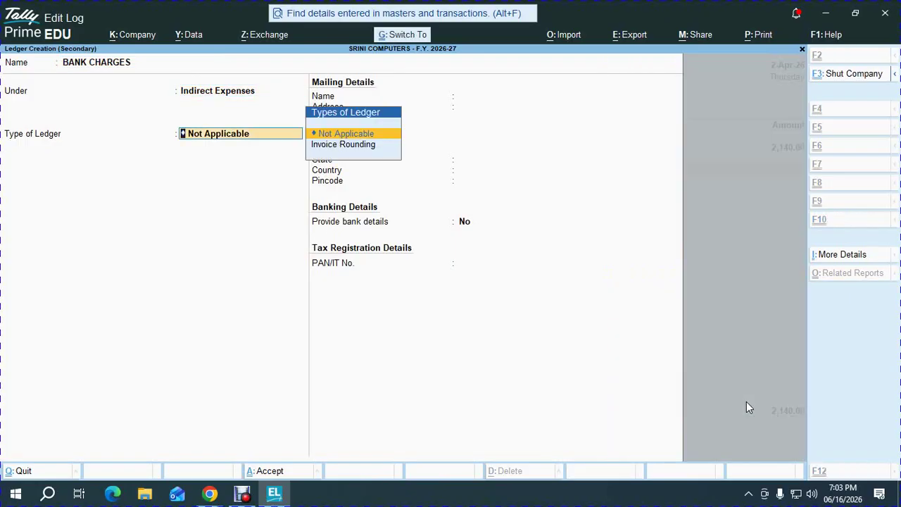
key(ctrl+a)
text(30)
key(Return)
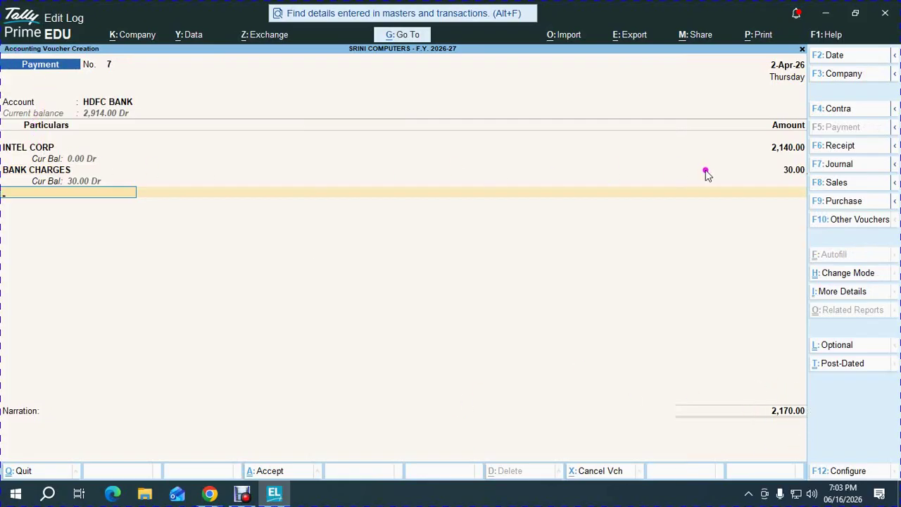
- Enter instrument number 008245 in the bank allocation details
key(Return)
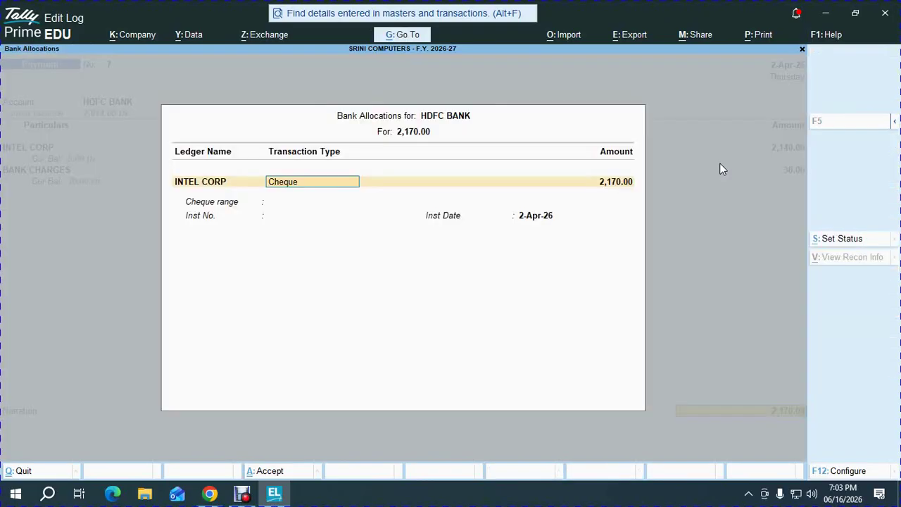
key(Return)
key(Return)
key(alt+Tab)
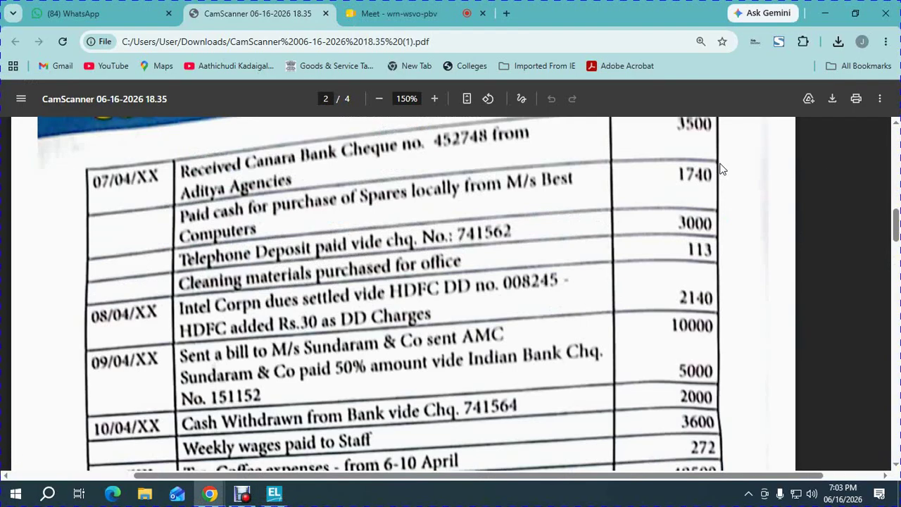
key(alt+Tab)
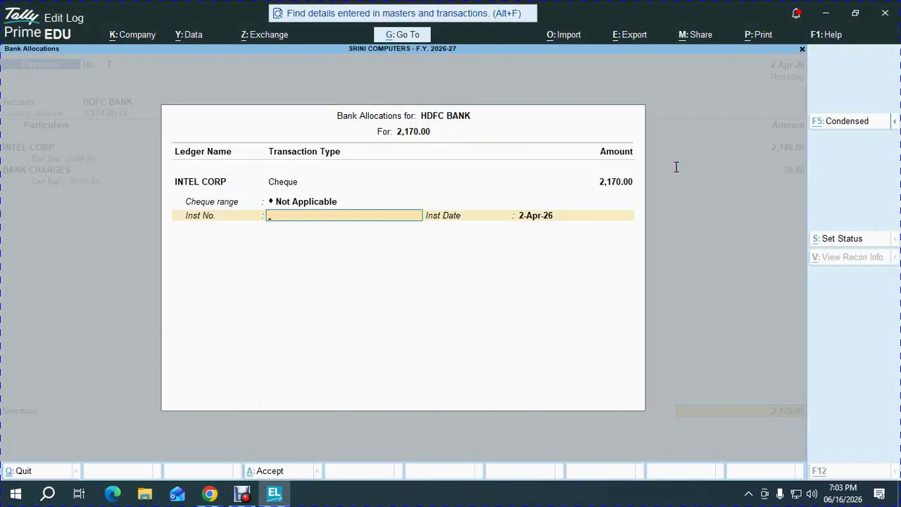
key(BackSpace)
key(alt+Tab)
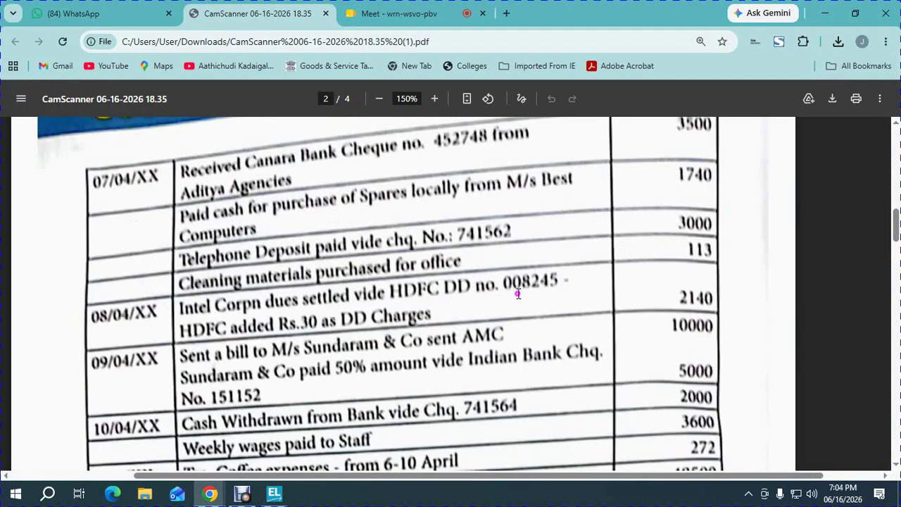
key(alt+Tab)
text(008245)
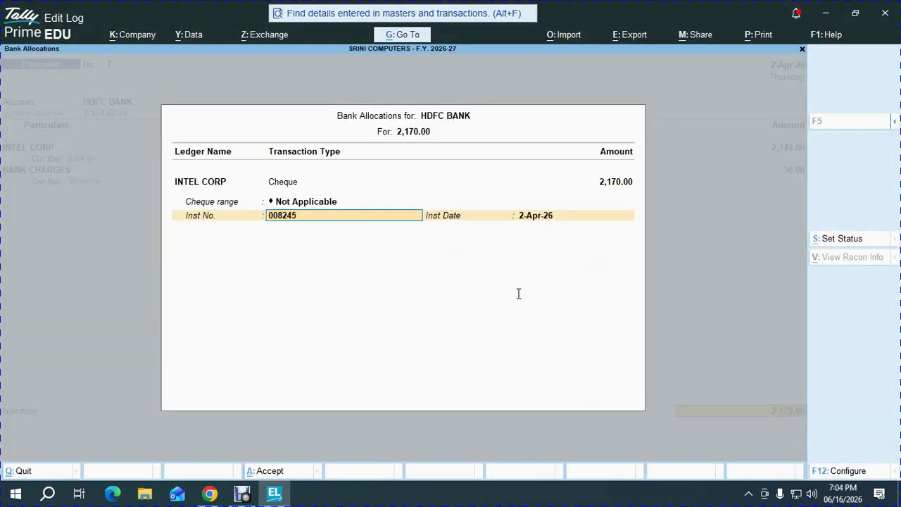
key(Return)
key(Return)
key(Return)
key(Return)
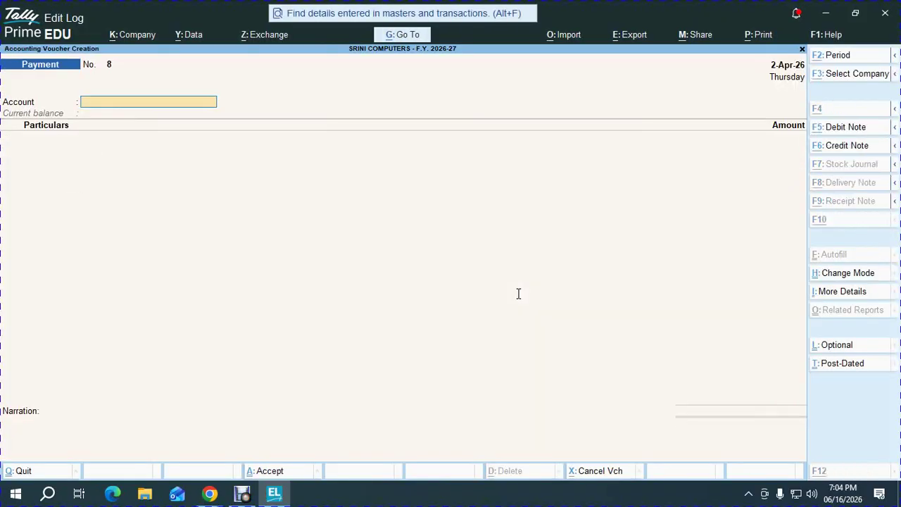
- Save payment voucher 7 and find the 10,000 sale in the PDF
key(alt+Tab)
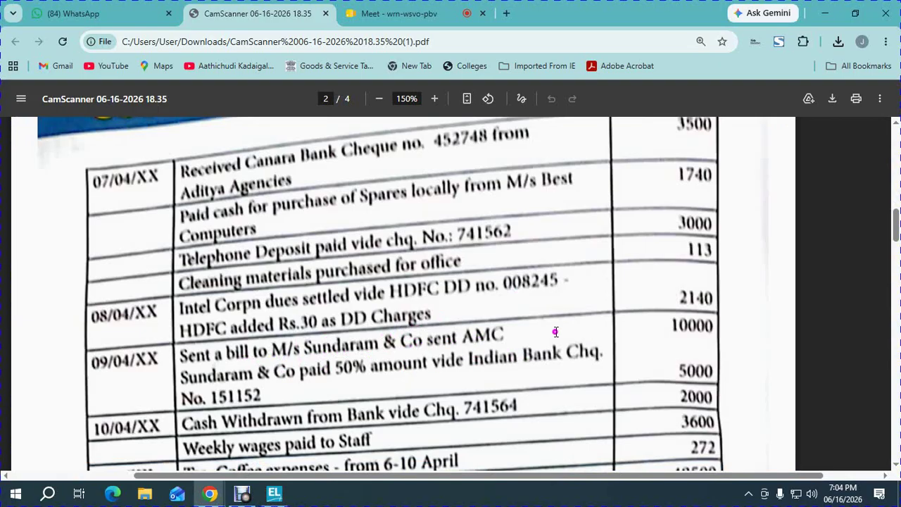
drag(670, 324, 732, 325)
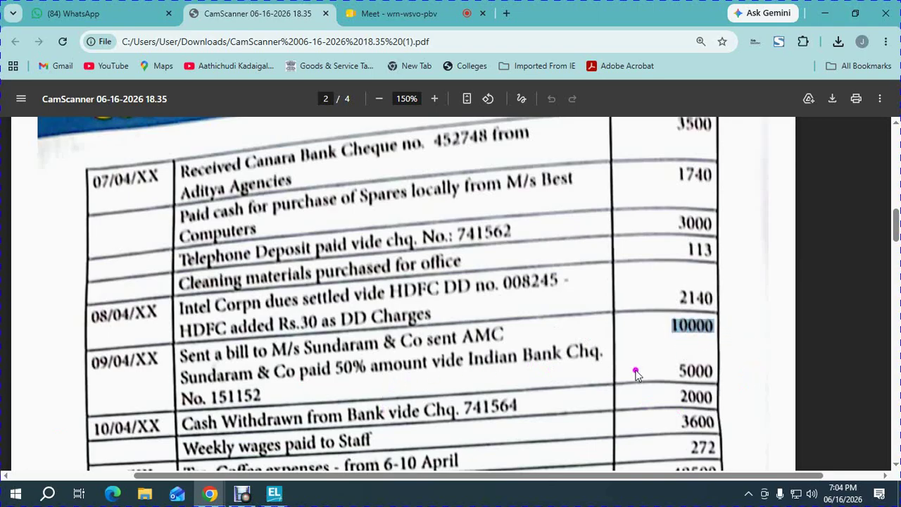
click(663, 371)
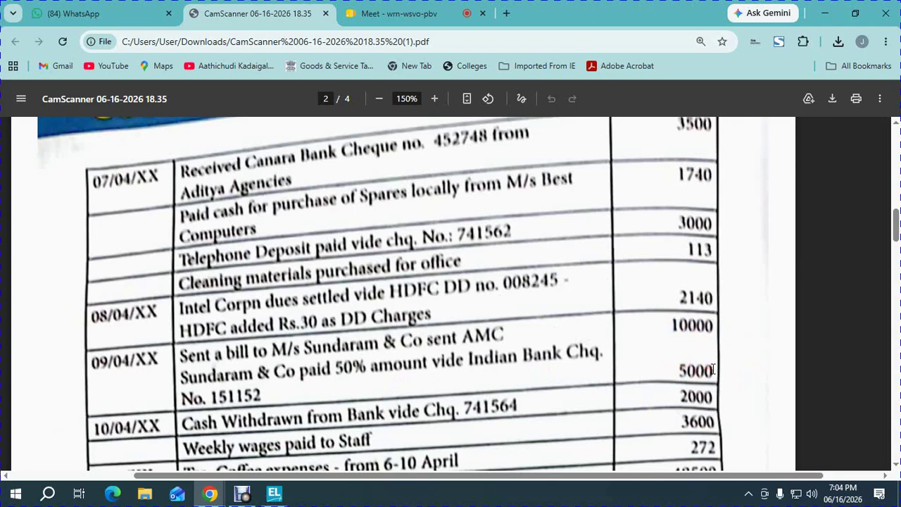
key(alt+Tab)
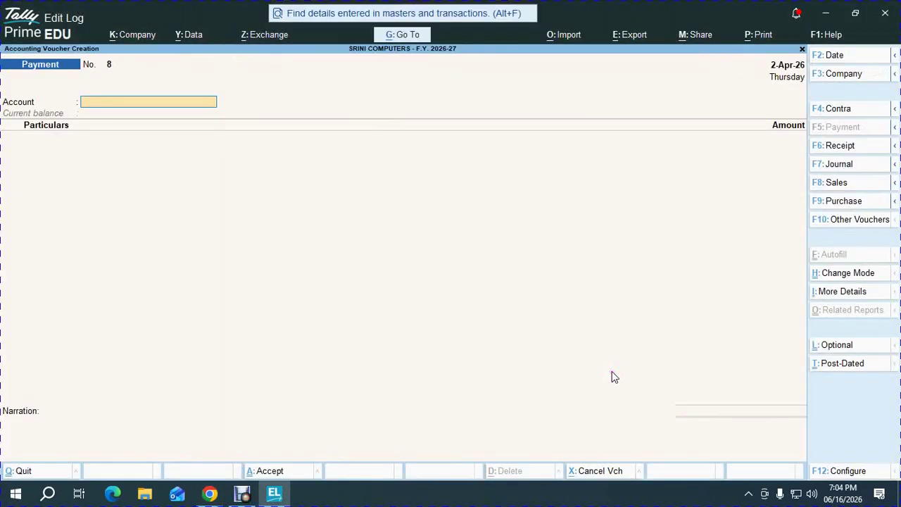
- In a sales voucher, create party ledger SUDNARAM & CO under Sundry Debtors
key(F8)
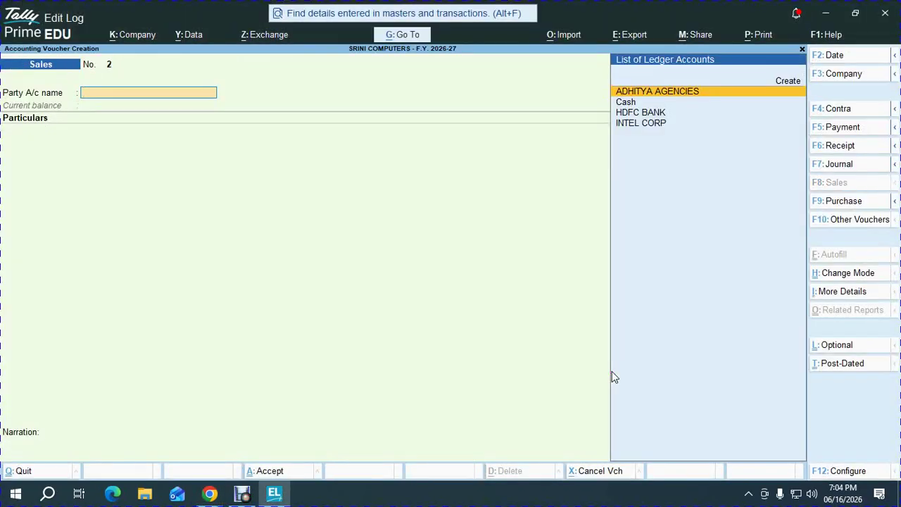
key(alt+c)
key(Escape)
key(alt+c)
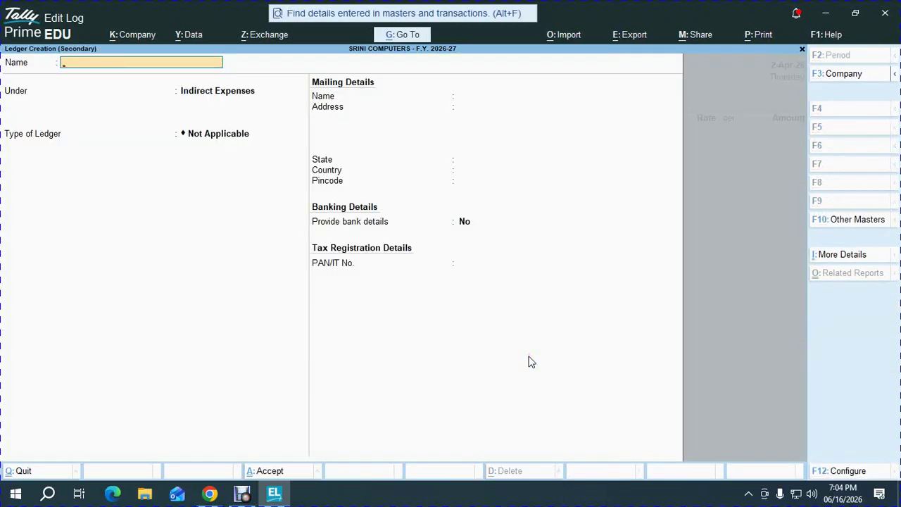
text(SUDNARAM & CO)
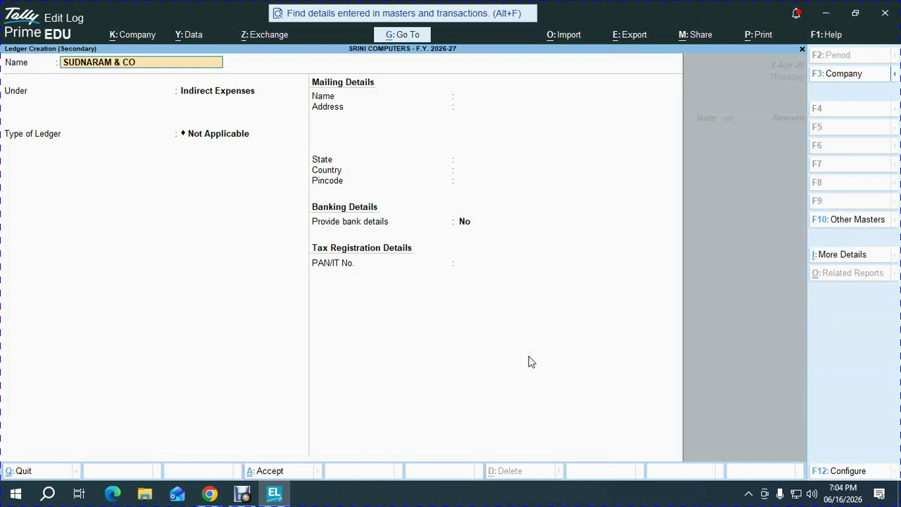
key(Return)
text(SUND)
key(Down)
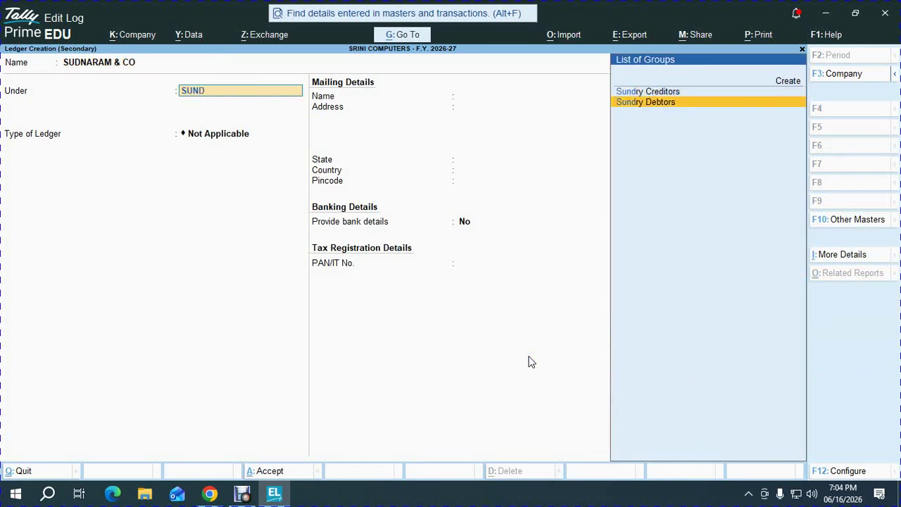
key(Return)
key(ctrl+a)
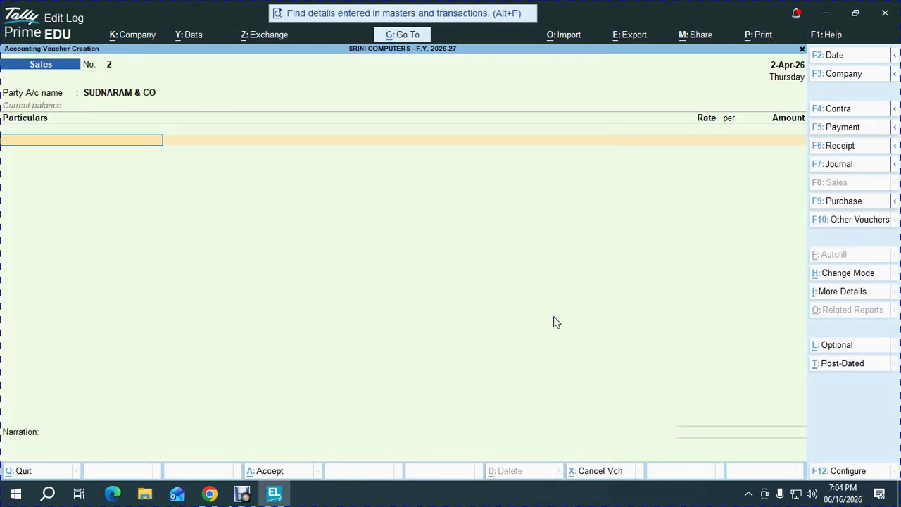
- Credit SALES with 10,000 on sales voucher 2
text(SALE)
key(Return)
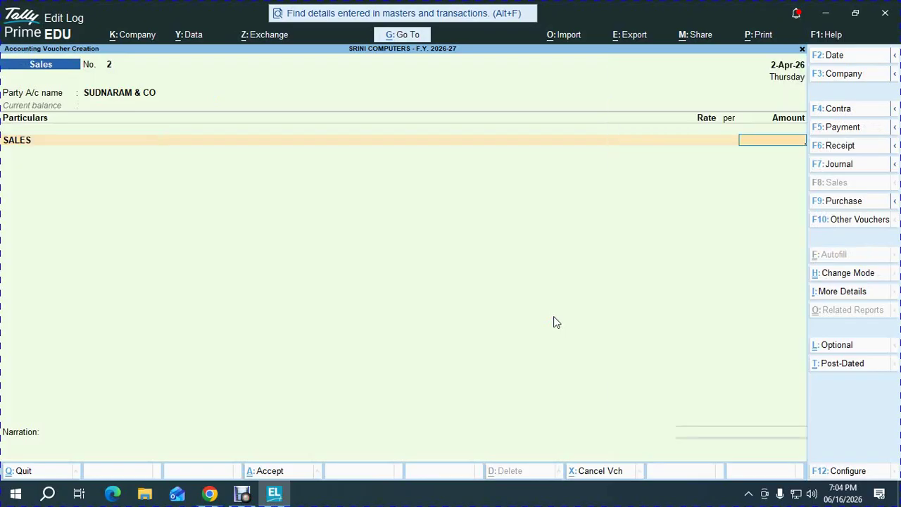
text(10000)
key(Return)
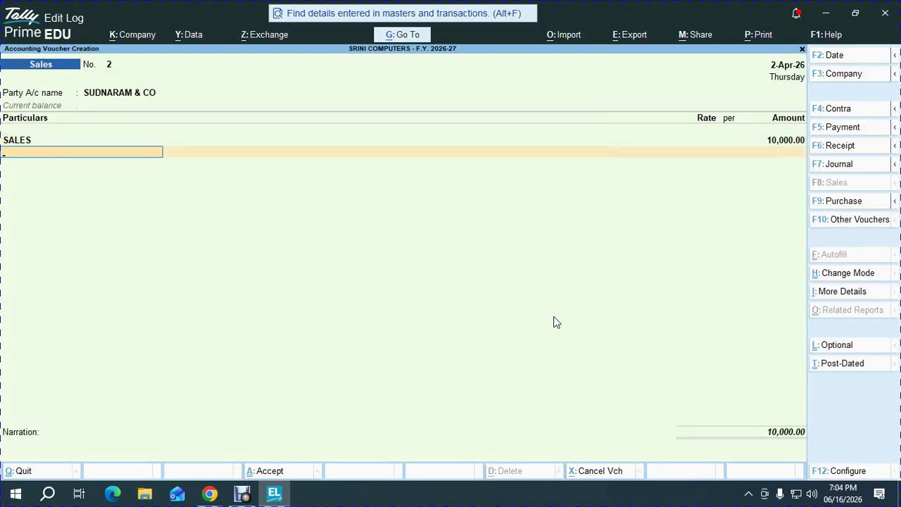
key(alt+Tab)
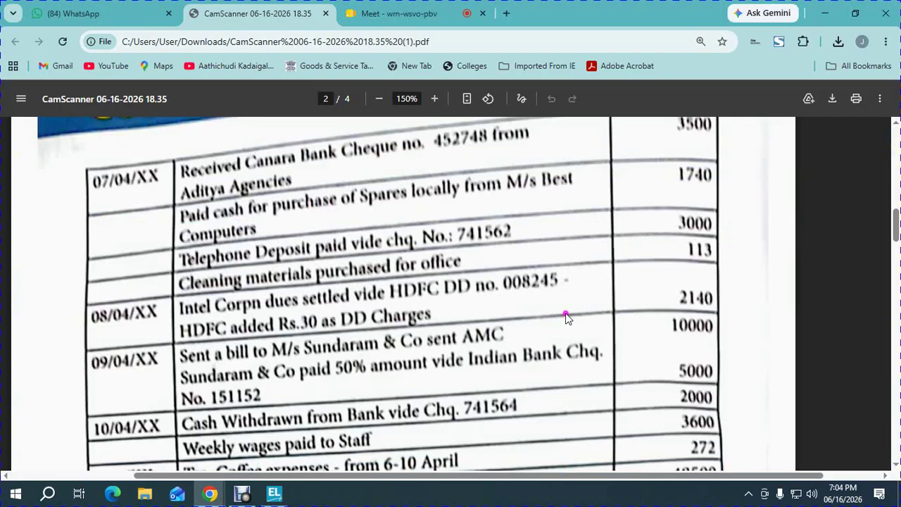
key(alt+Tab)
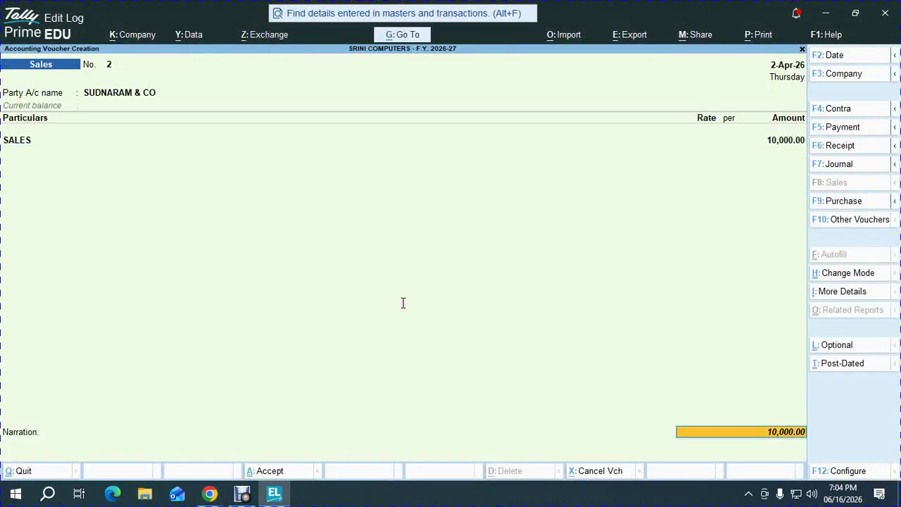
key(Return)
key(Return)
key(Return)
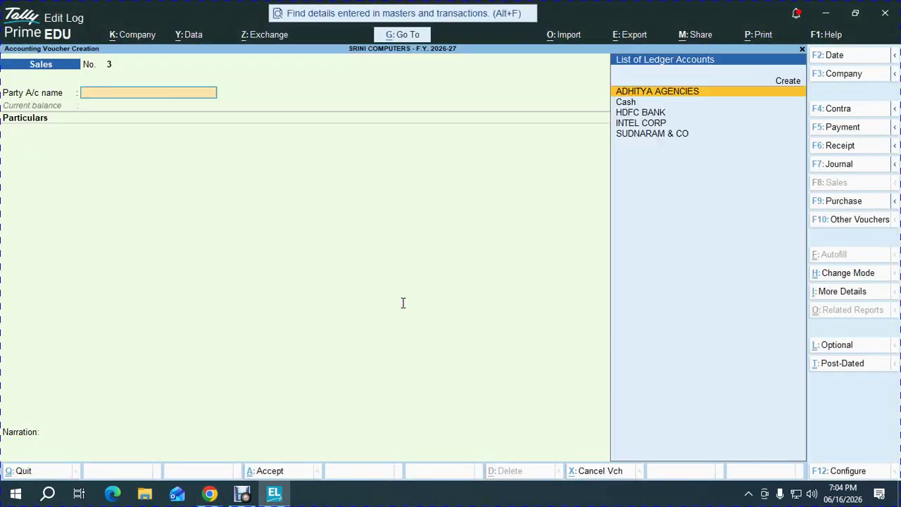
- Start a receipt voucher into HDFC BANK from SUDNARAM & CO for 5,000
key(alt+Tab)
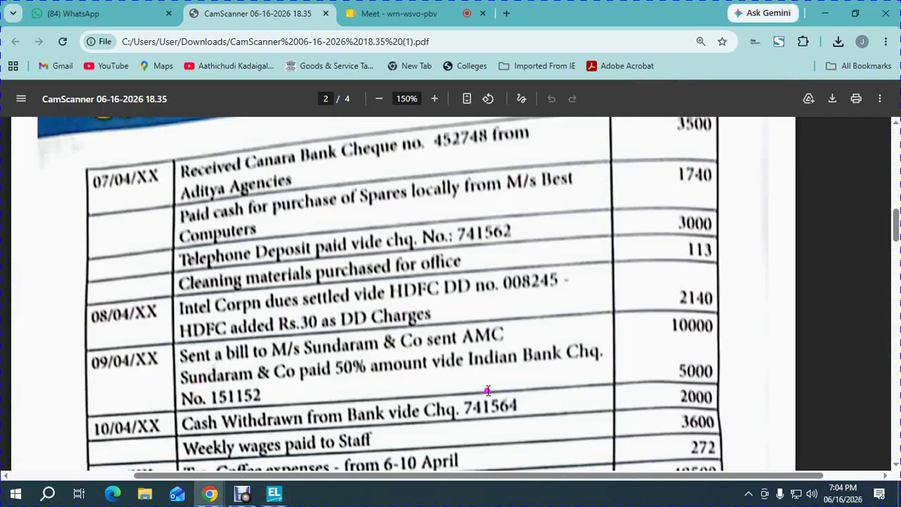
key(alt+Tab)
key(F6)
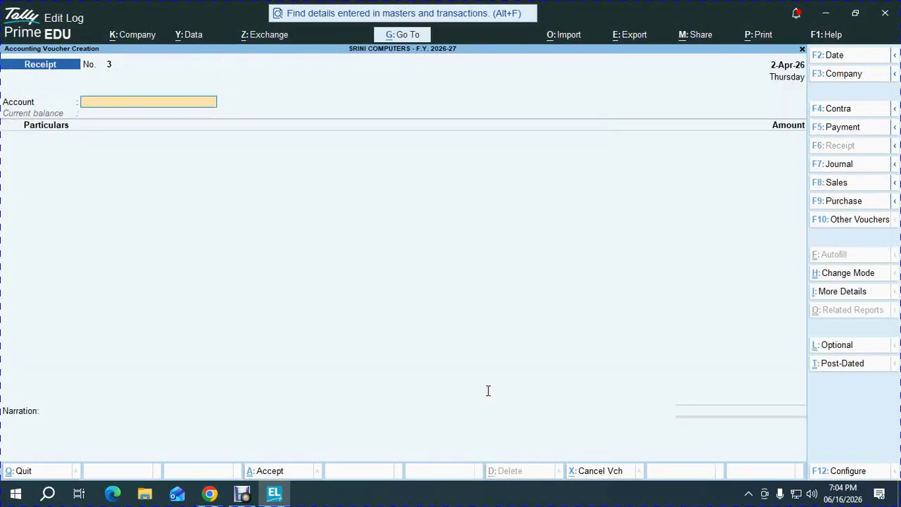
text(hd)
key(Return)
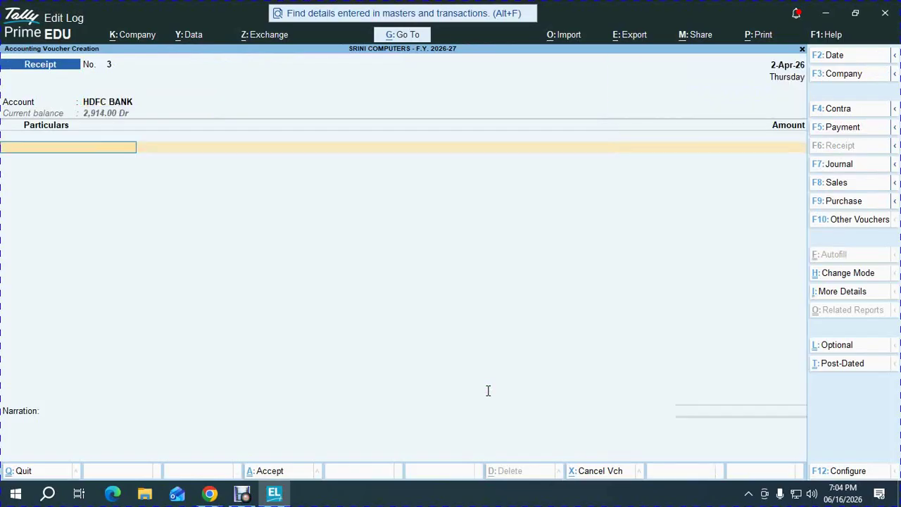
text(SUD)
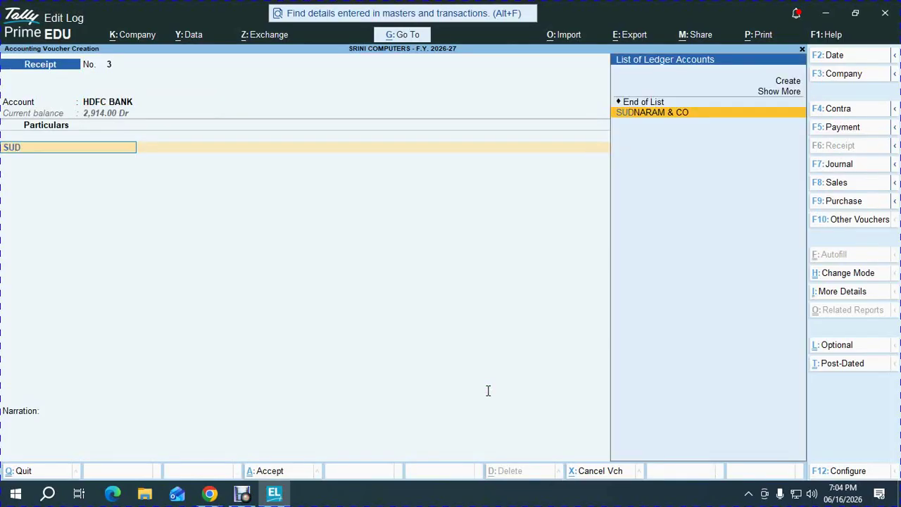
key(Return)
text(5000)
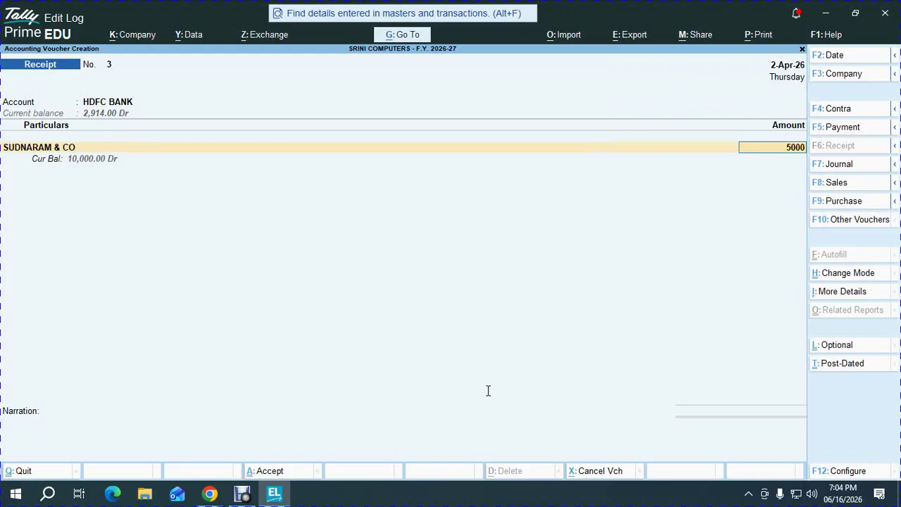
key(Return)
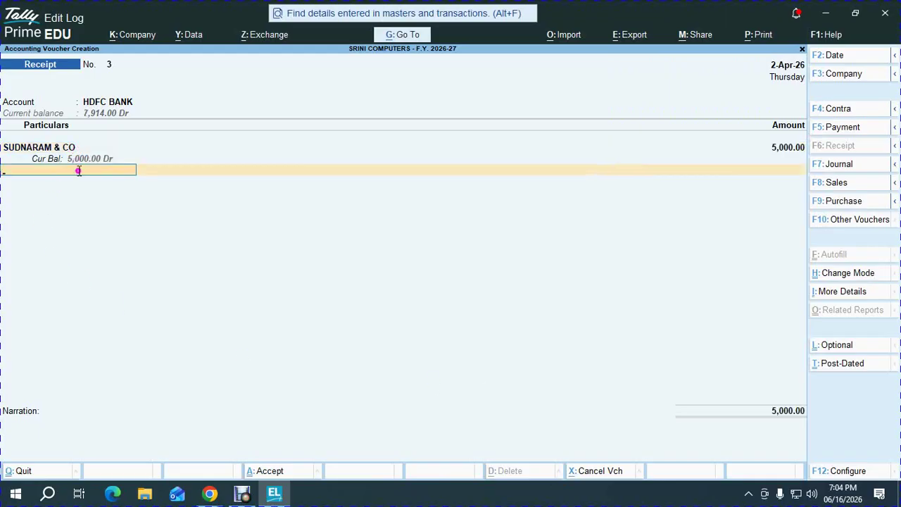
- Enter cheque number 151152 in bank allocations and save receipt voucher 3
key(alt+Tab)
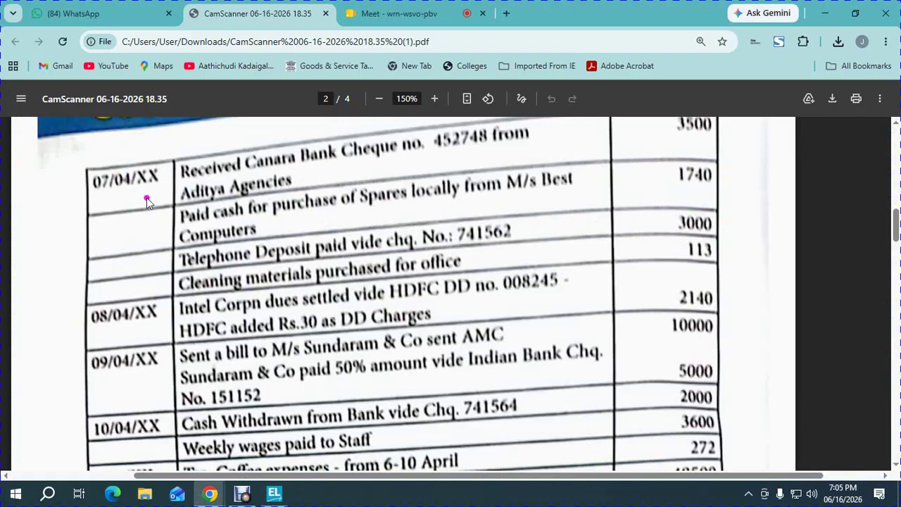
key(alt+Tab)
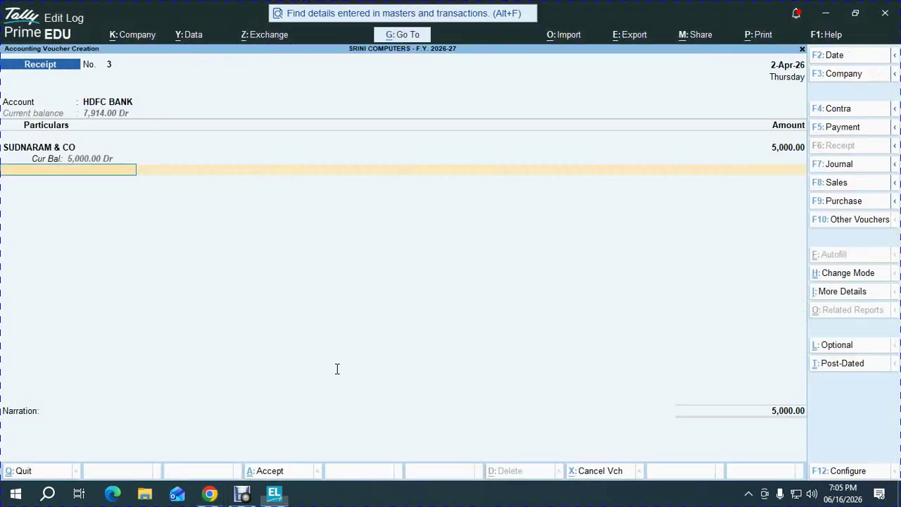
key(Return)
key(Return)
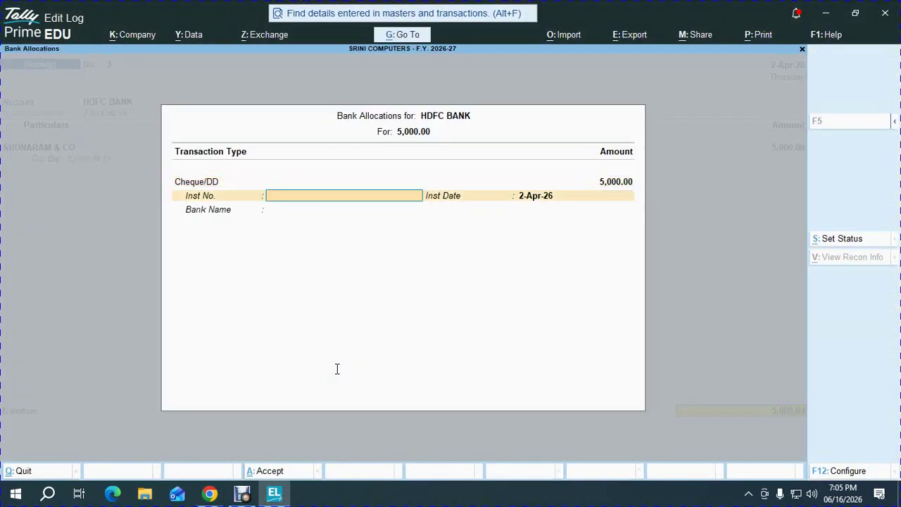
key(alt+Tab)
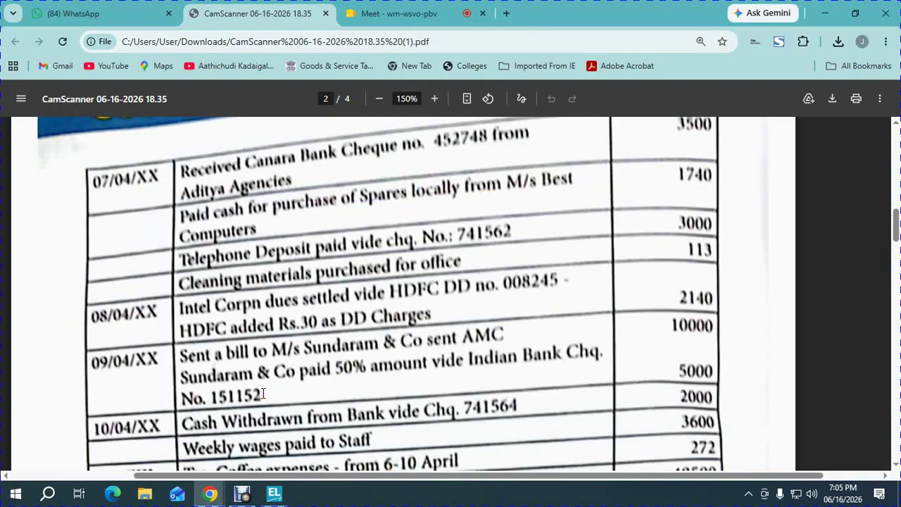
key(alt+Tab)
text(151152)
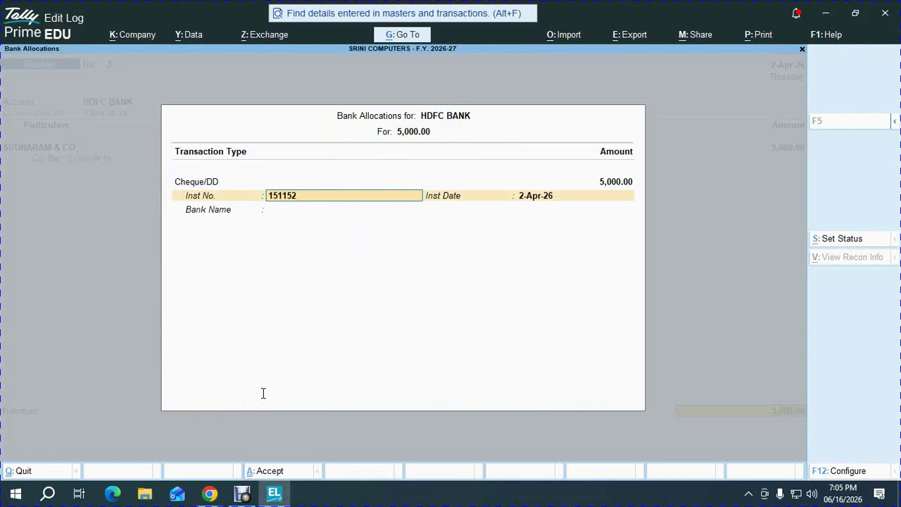
key(Return)
key(Return)
key(Return)
key(Return)
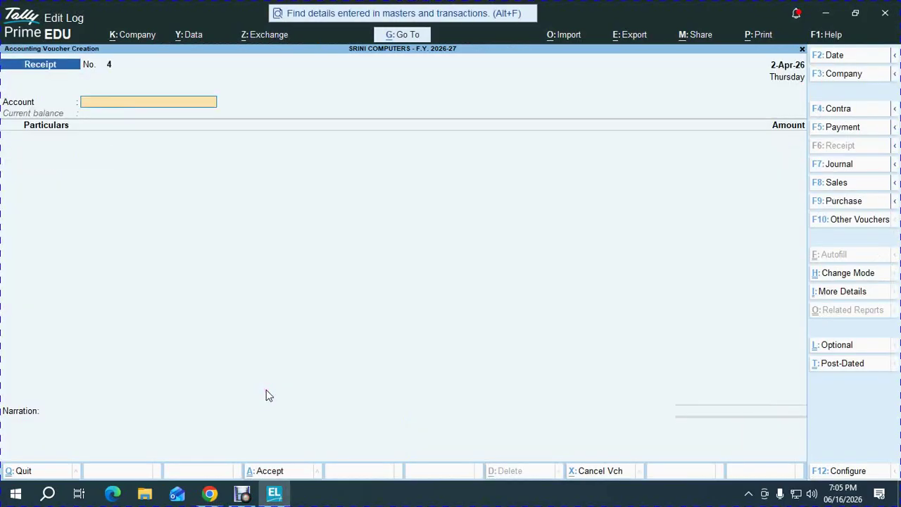
key(alt+Tab)
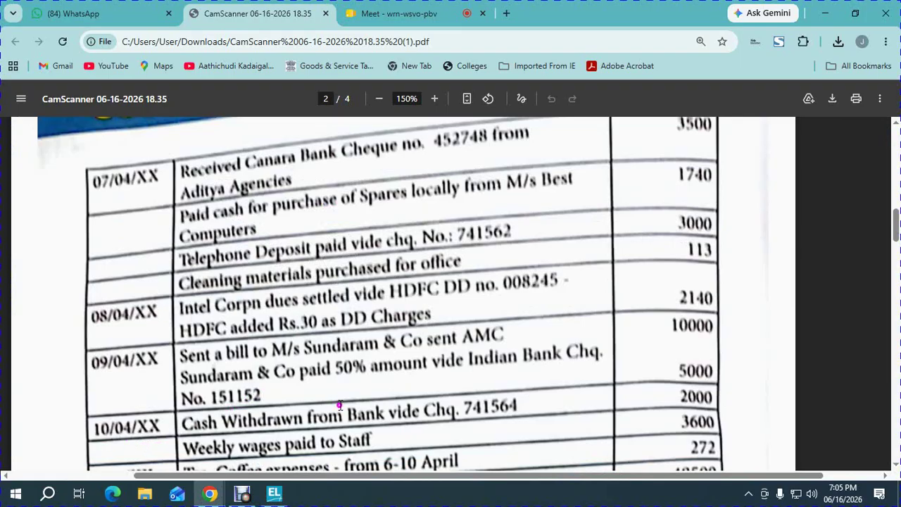
- Scroll the PDF and mark the Cash Withdrawn transaction
scroll(381, 378, down, 1)
scroll(381, 378, down, 2)
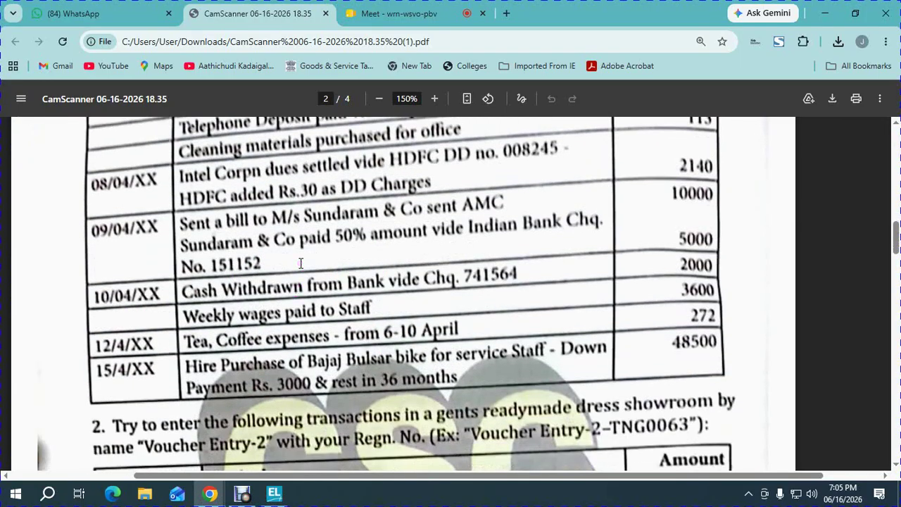
drag(191, 289, 576, 294)
key(alt+Tab)
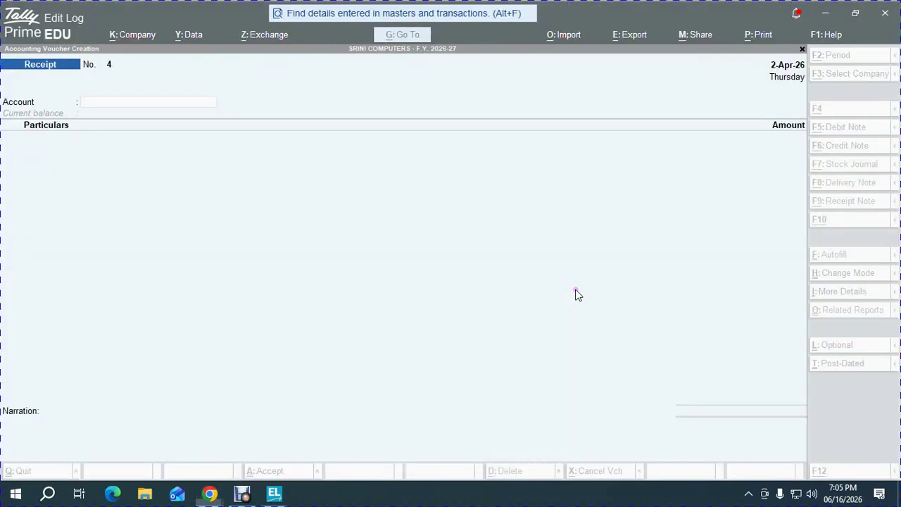
- Start a contra voucher to Cash from HDFC BANK for 2,000
key(F4)
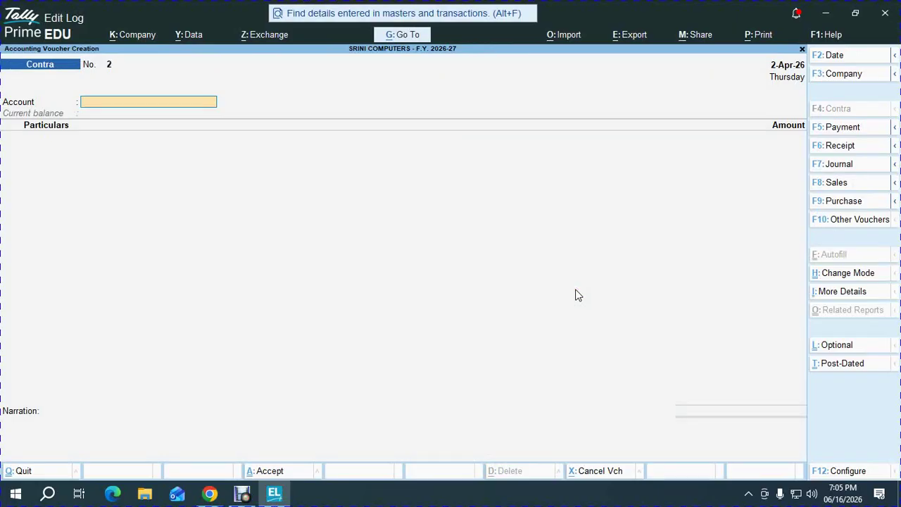
text(cash)
key(Return)
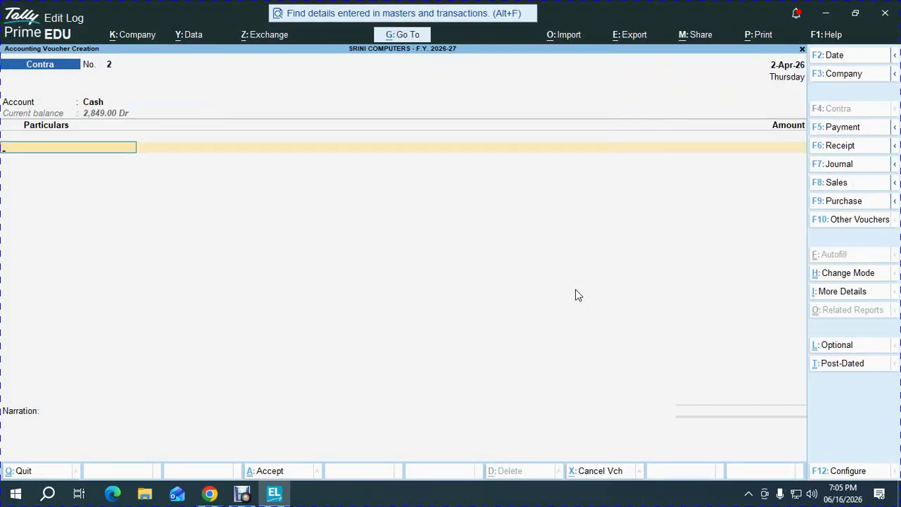
text(hd)
key(Return)
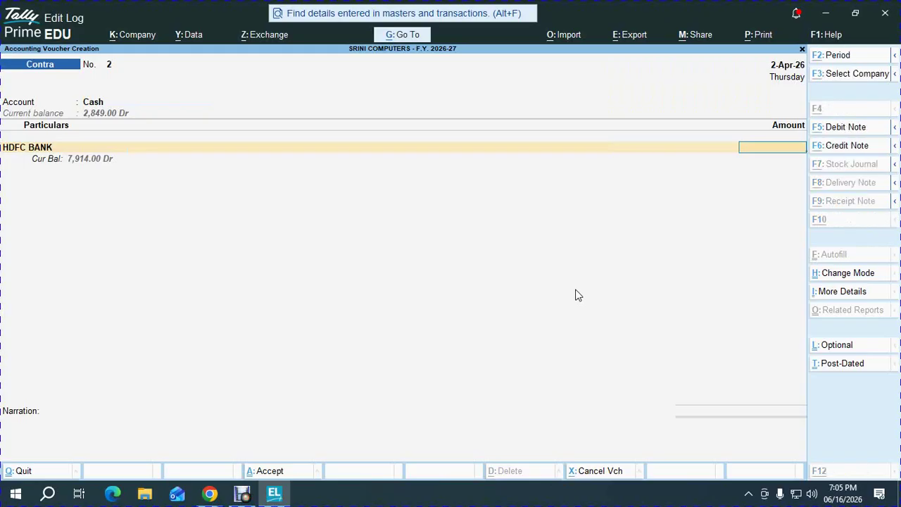
key(alt+Tab)
key(alt+Tab)
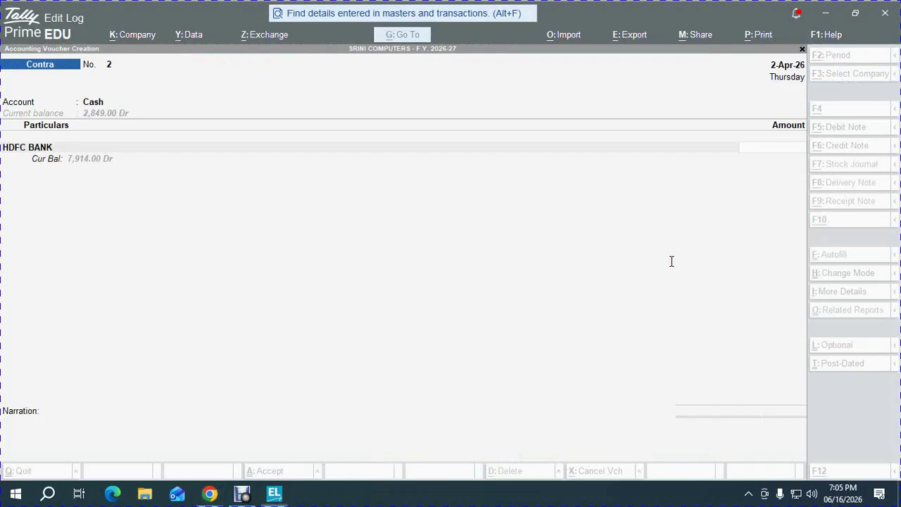
text(2000)
key(Return)
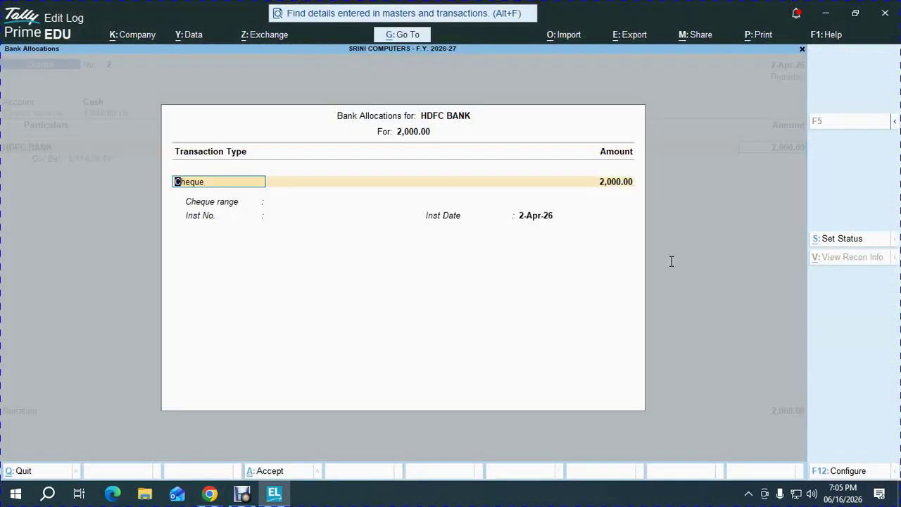
- Enter cheque 741564, save contra voucher 2, and mark the next 3,600 amount
key(Return)
key(alt+Tab)
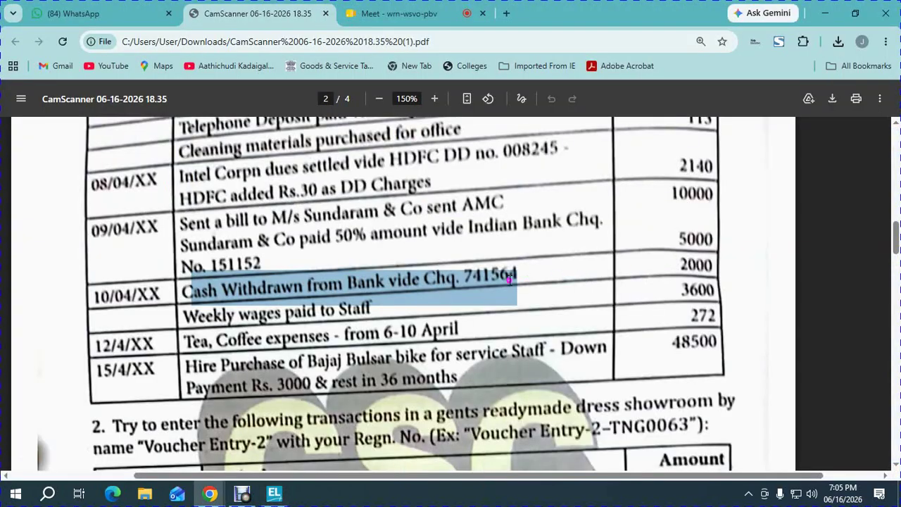
key(alt+Tab)
text(741564)
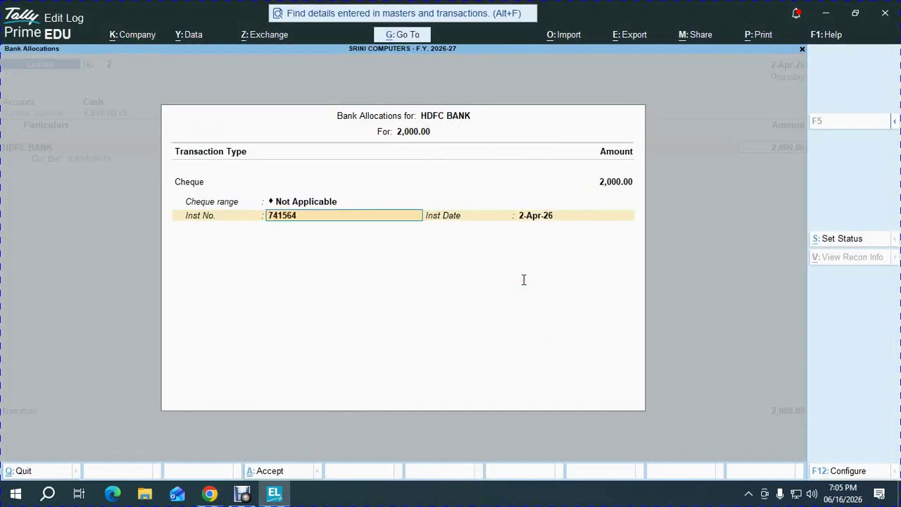
key(Return)
key(Return)
key(Return)
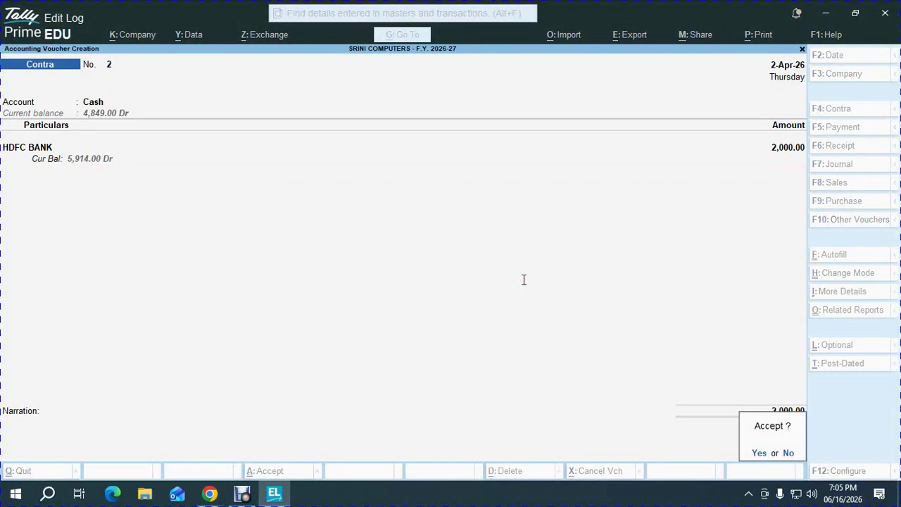
key(Return)
key(alt+Tab)
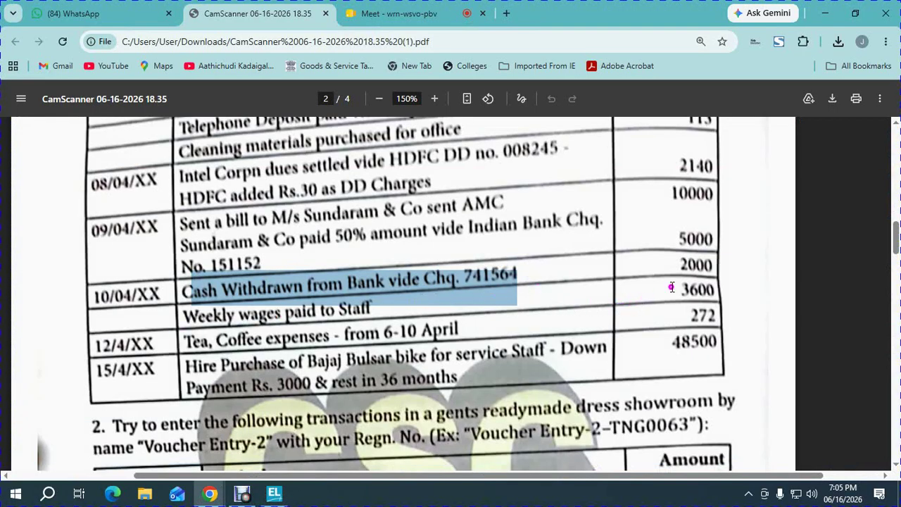
drag(669, 289, 720, 295)
key(alt+Tab)
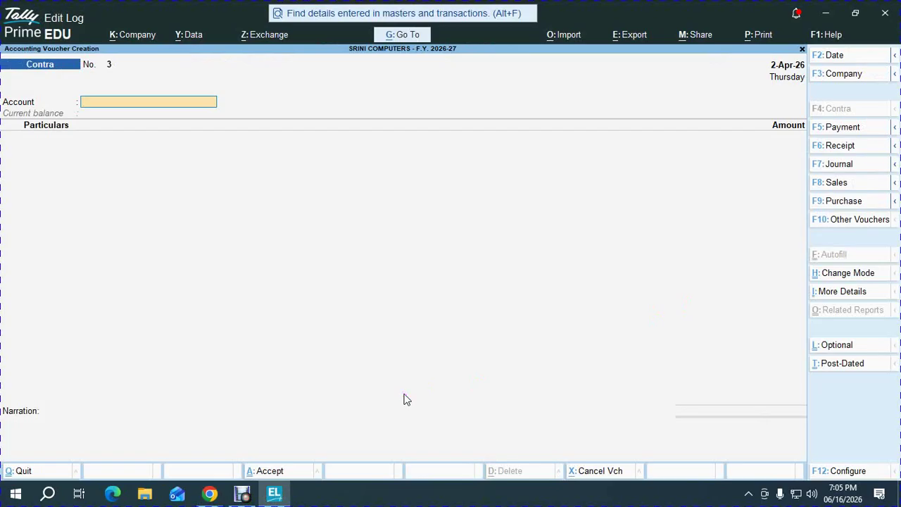
- Start payment voucher 8 with Cash as the paying account
key(F5)
text(cas)
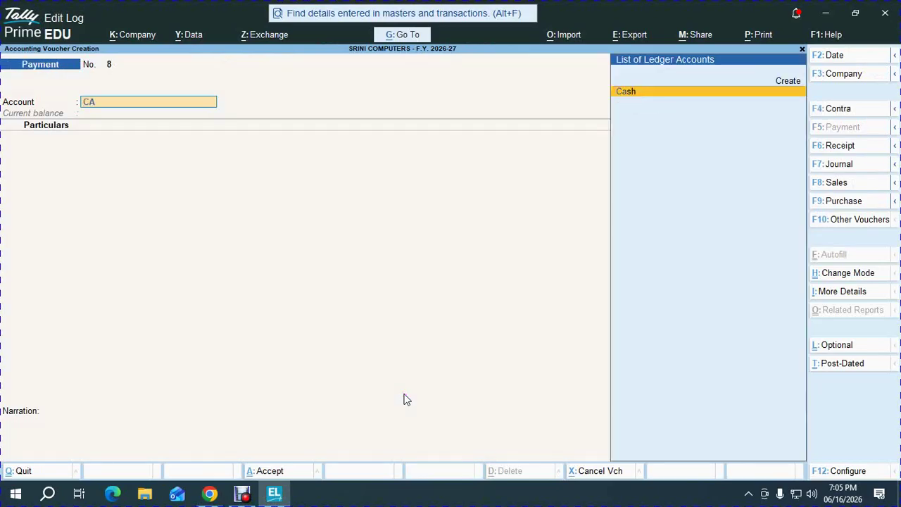
key(Return)
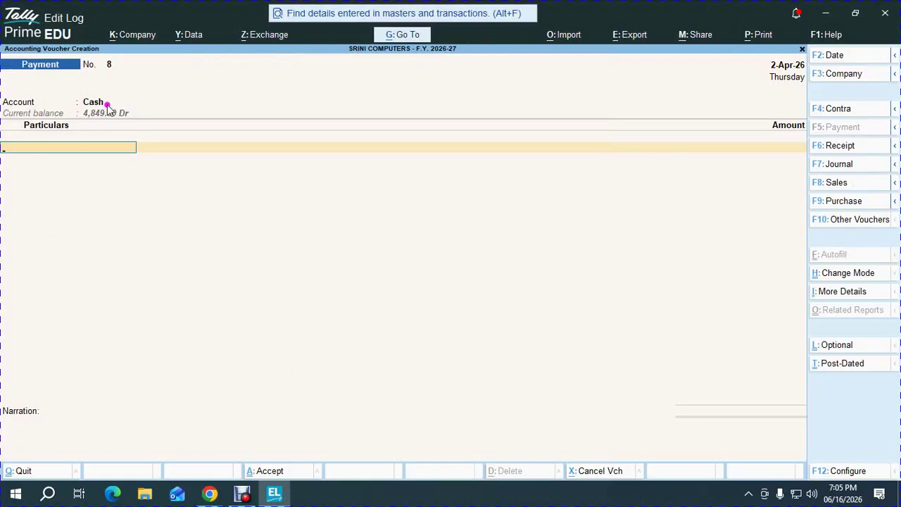
key(alt+Tab)
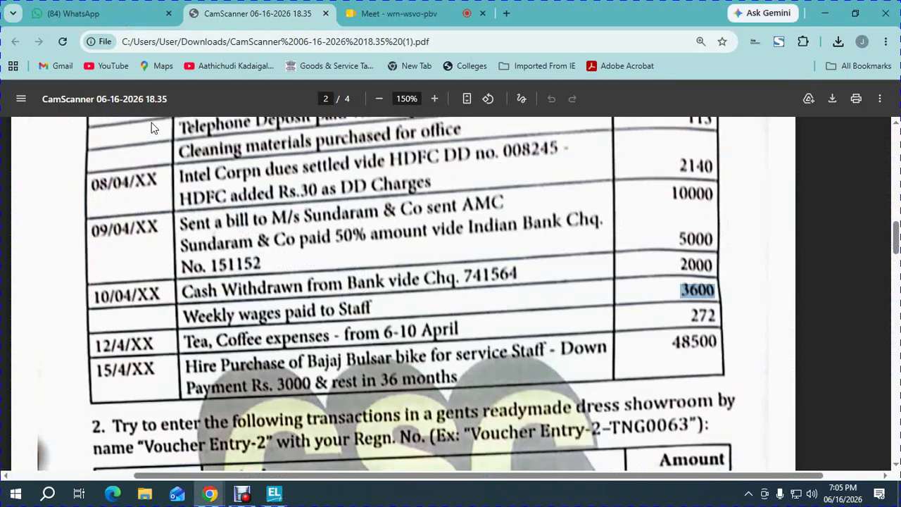
key(alt+Tab)
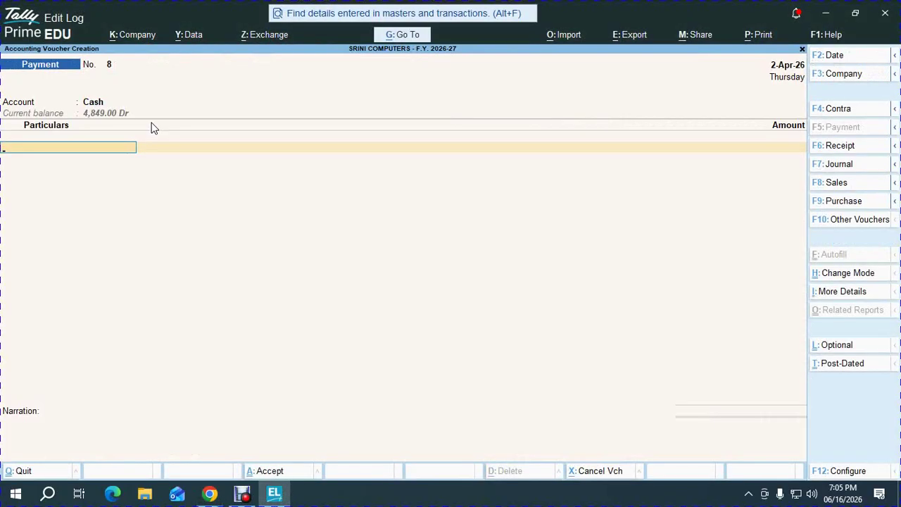
- Create a WAGES ledger under Direct Expenses
text(W)
key(alt+c)
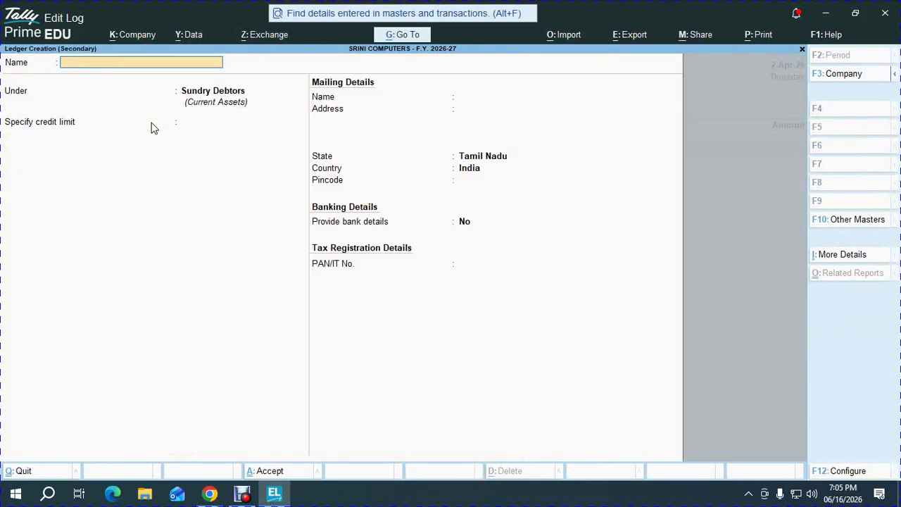
text(WAGES)
key(Return)
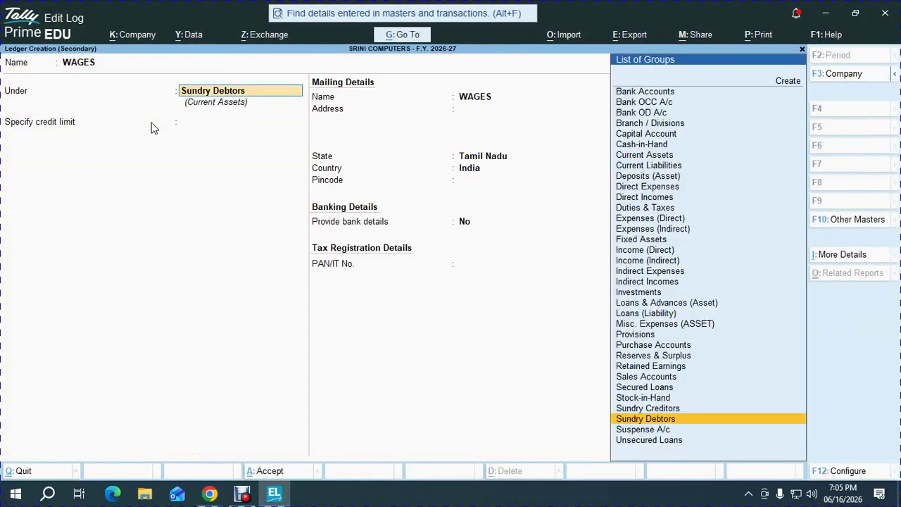
text(DIRE)
key(Down)
key(Up)
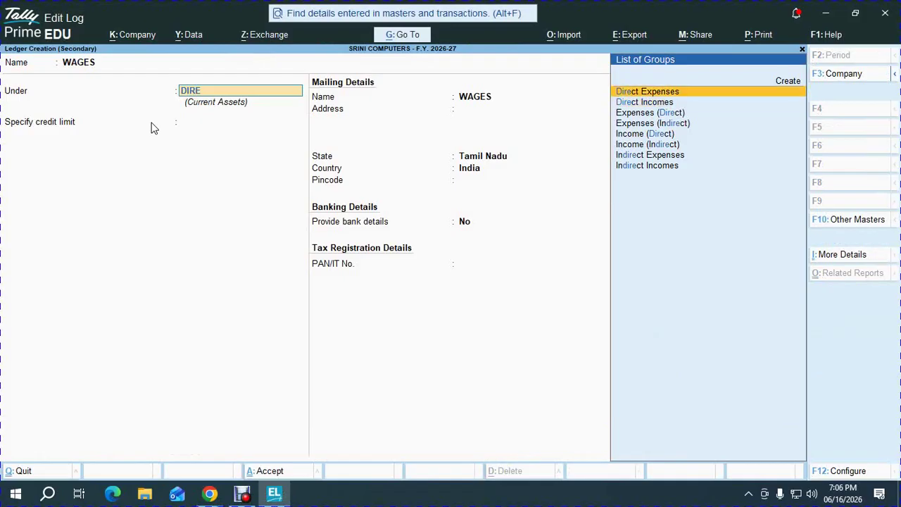
key(Return)
key(ctrl+a)
- Enter 3,600 as the wages amount
key(alt+Tab)
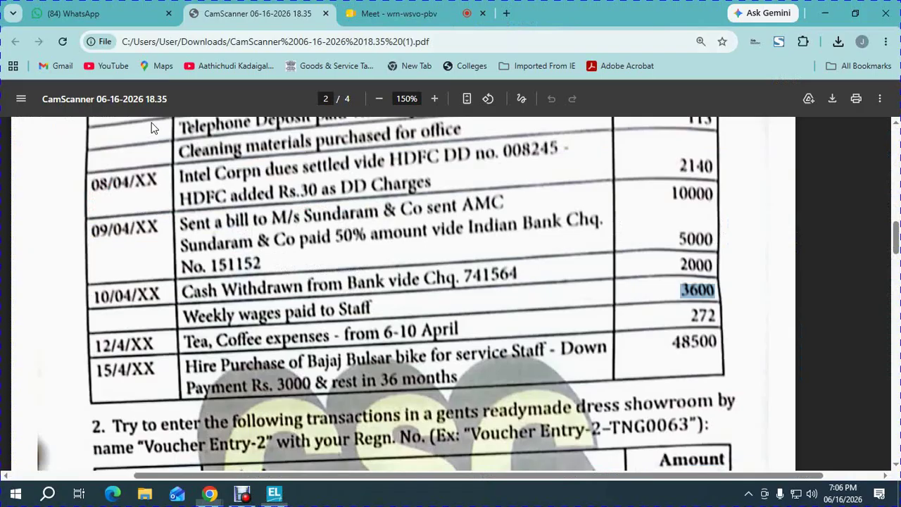
key(alt+Tab)
text(3600)
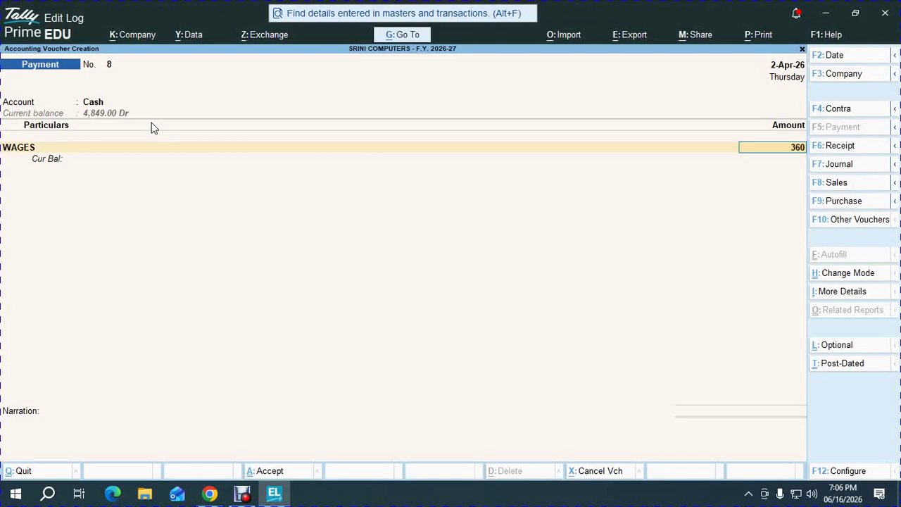
key(Return)
key(Return)
key(Return)
key(Return)
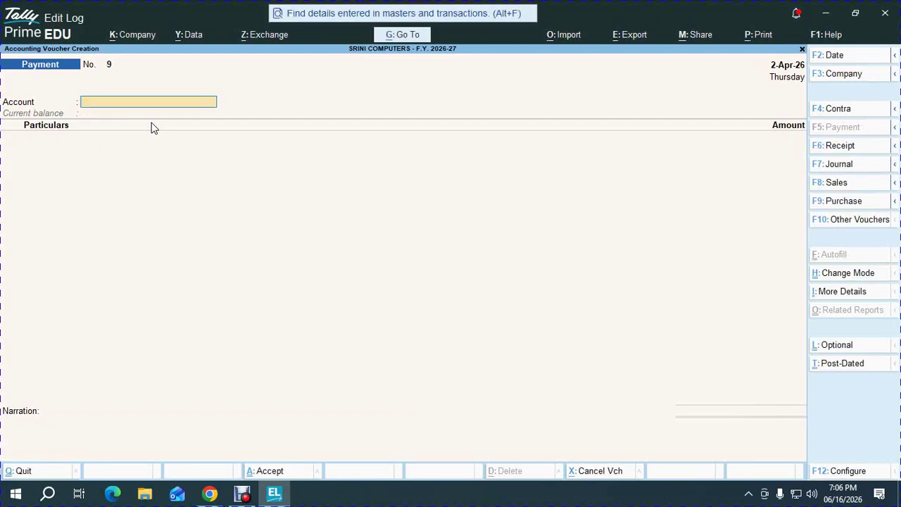
- Save wages voucher 8 and start voucher 9 paying TEA EXPENSES from Cash
key(alt+Tab)
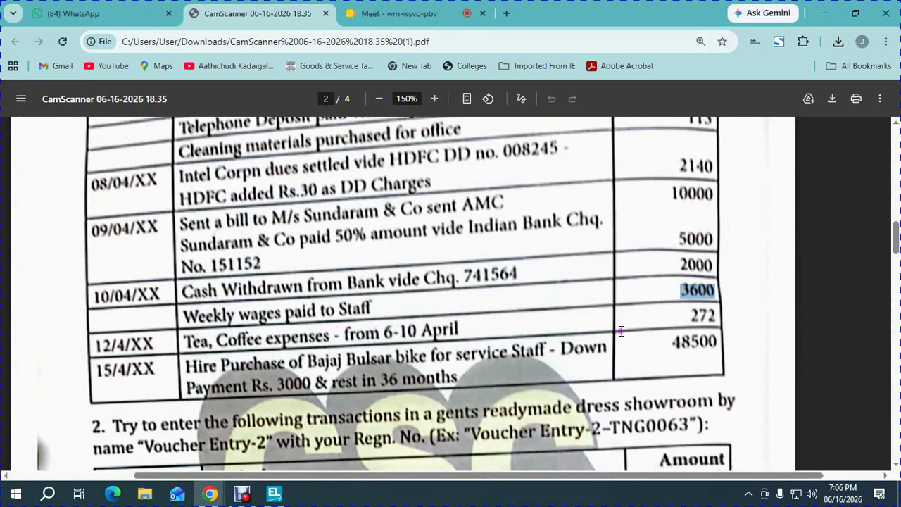
key(alt+Tab)
text(ca)
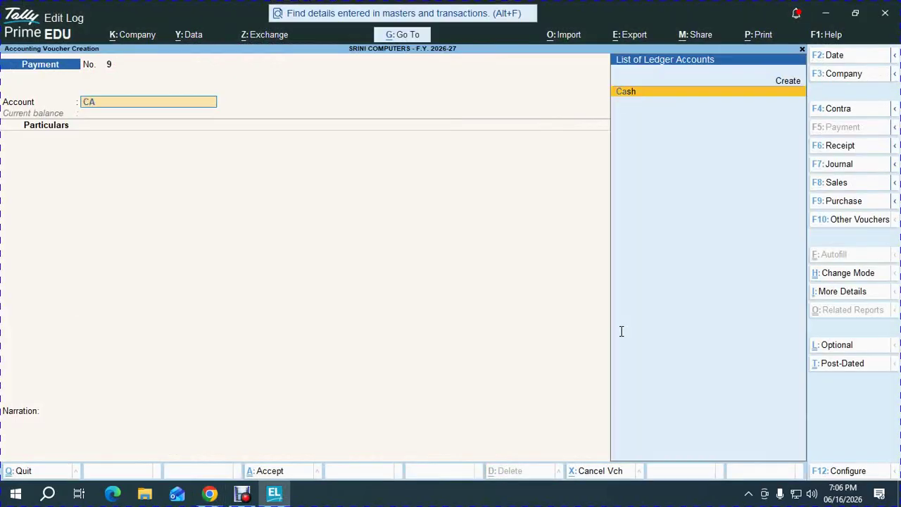
key(Return)
text(t)
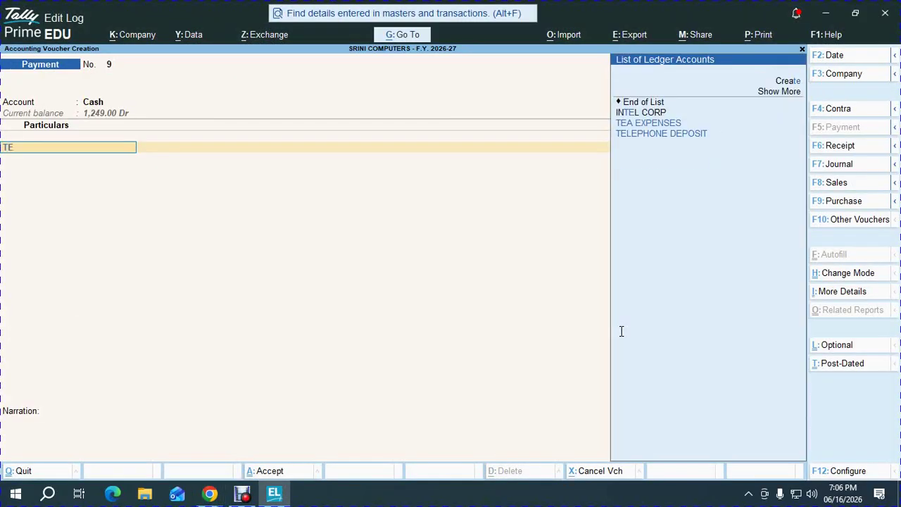
key(Down)
key(Return)
- Enter 272, accept voucher 9, and mark the 48,500 hire purchase amount
key(alt+Tab)
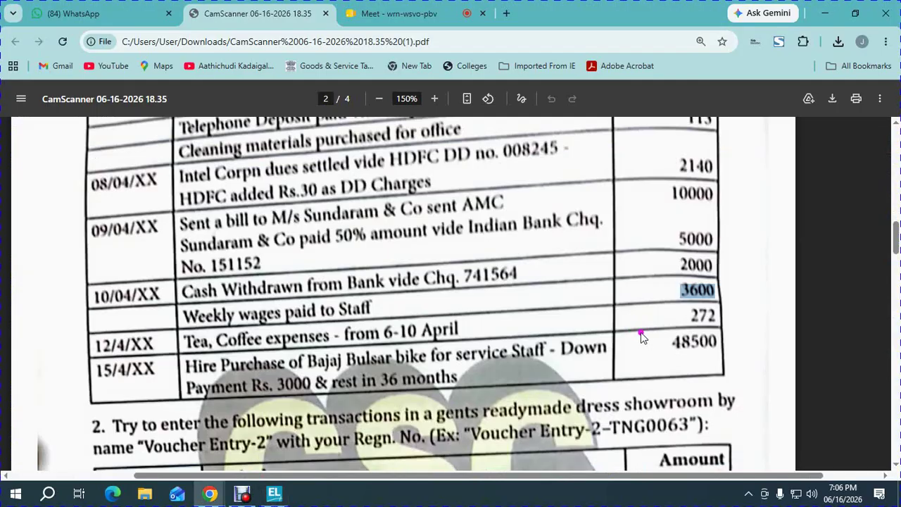
key(alt+Tab)
text(272)
key(Return)
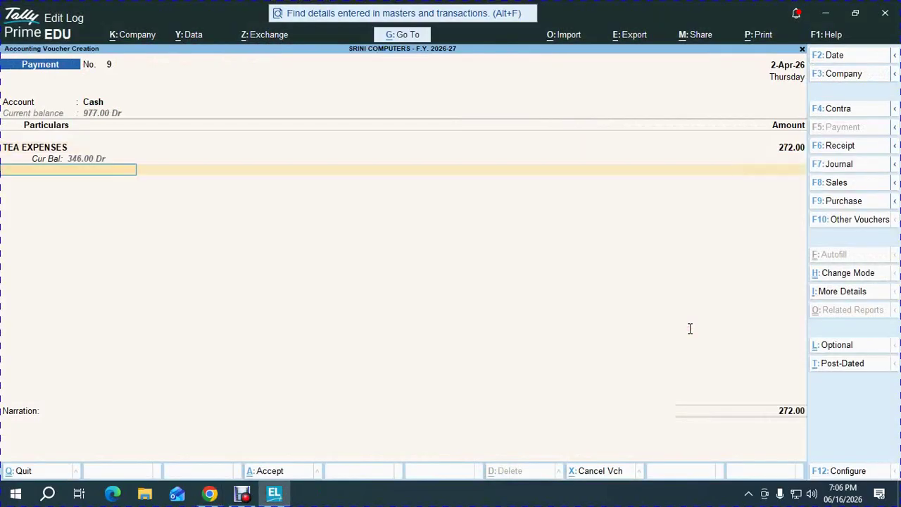
key(Return)
key(Return)
key(Return)
key(alt+Tab)
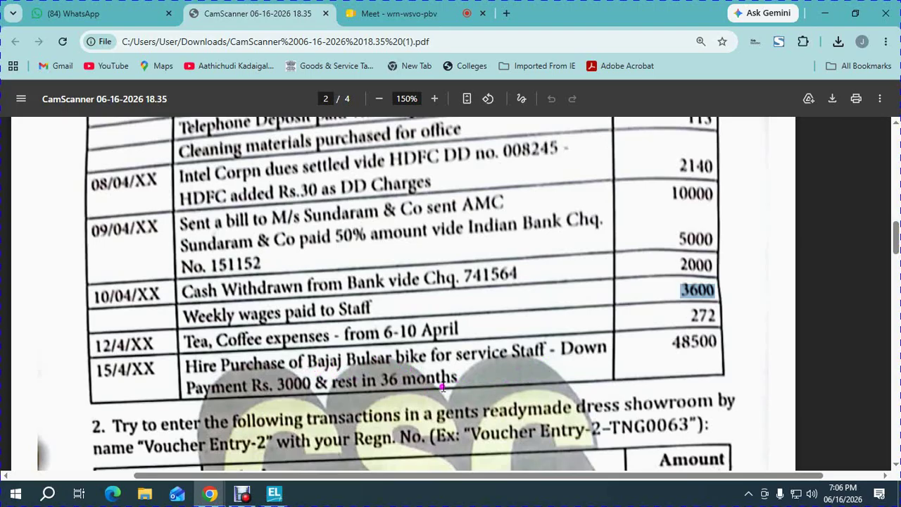
drag(666, 342, 718, 340)
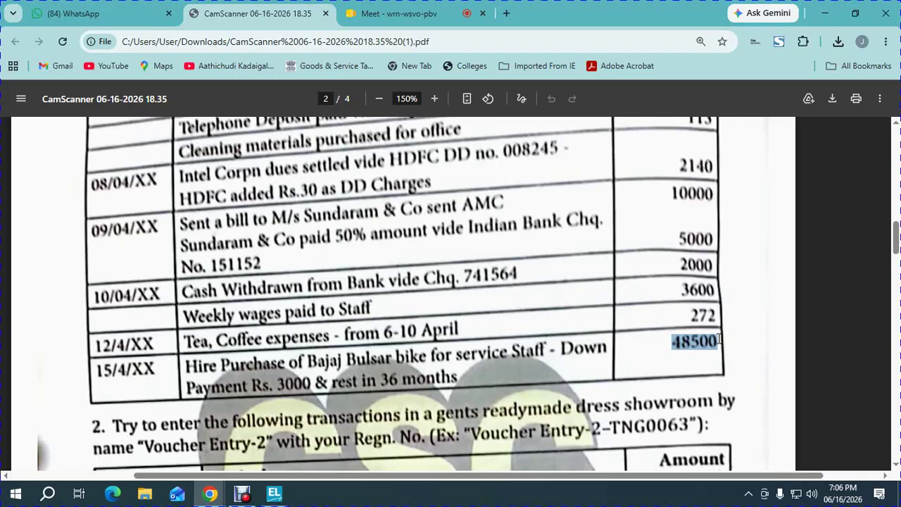
- Start purchase voucher 3 with supplier invoice number 45
key(alt+Tab)
key(F9)
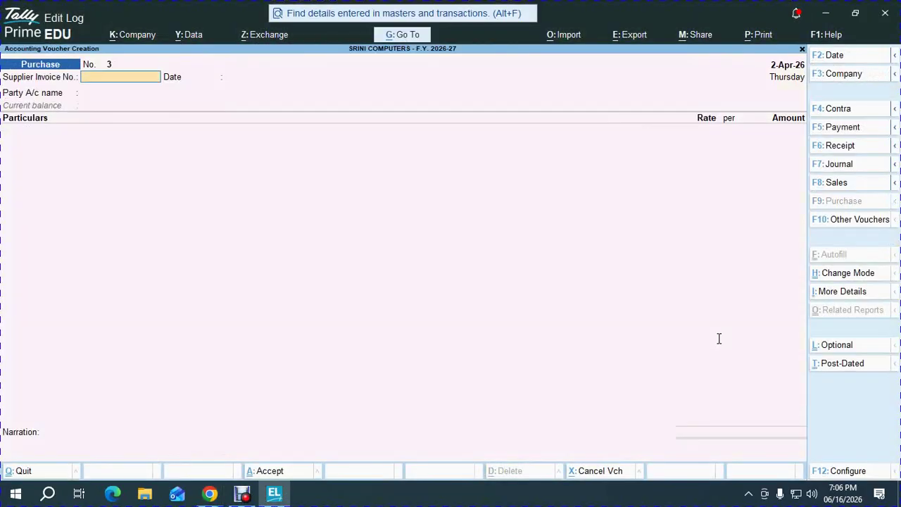
text(45)
key(Return)
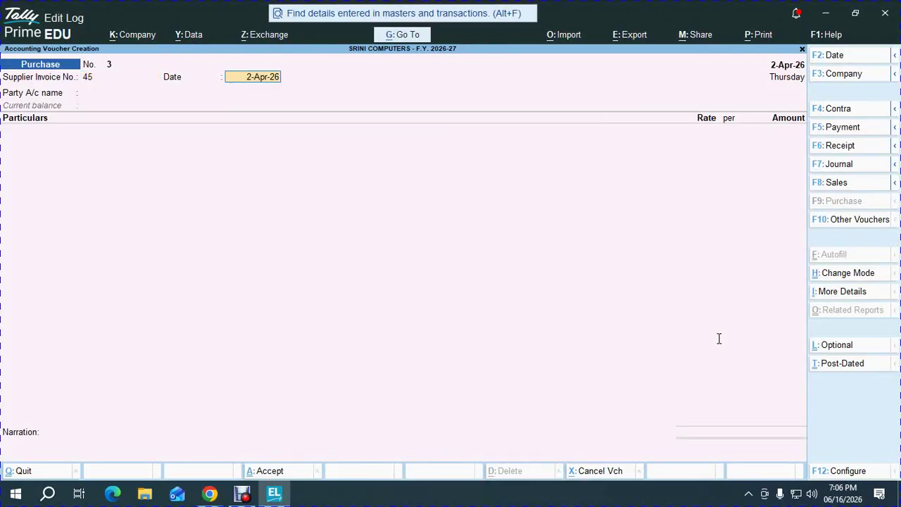
key(Return)
- Create the party ledger SUPER BIKERS under Sundry Creditors
key(Up)
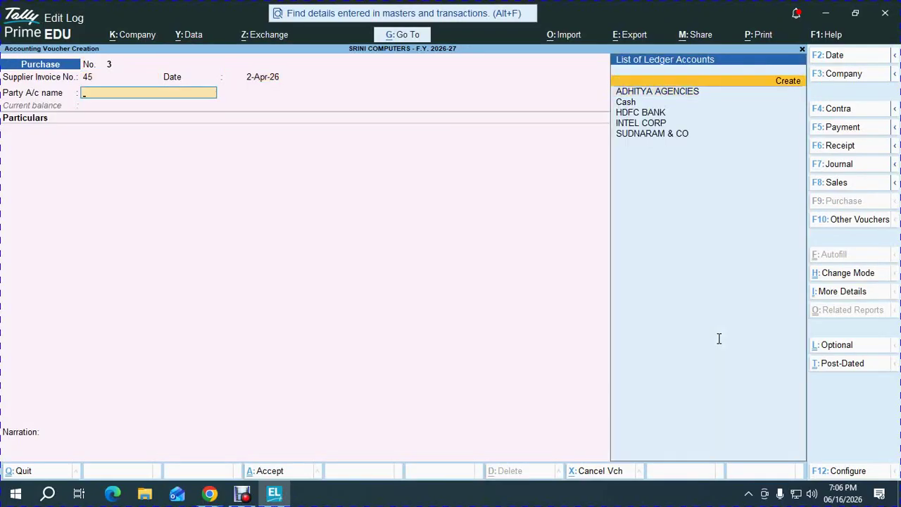
key(alt+Tab)
key(alt+Tab)
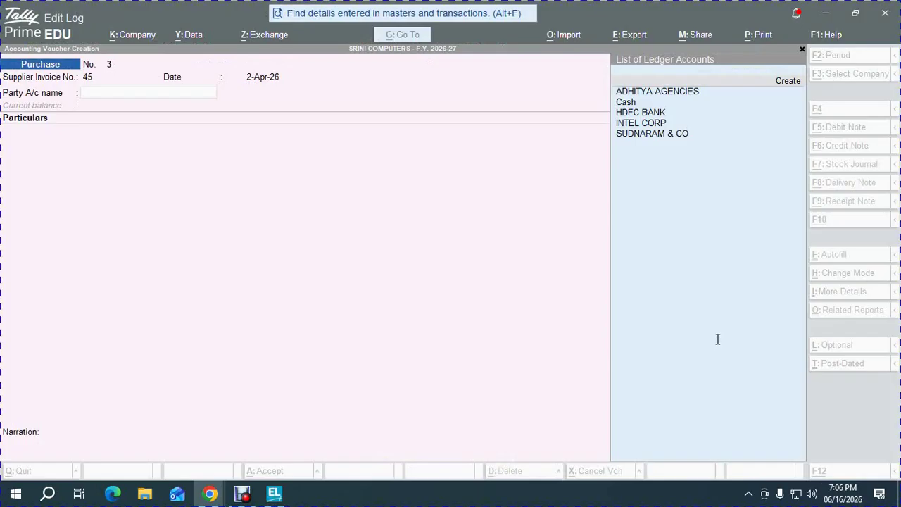
key(Return)
text(S)
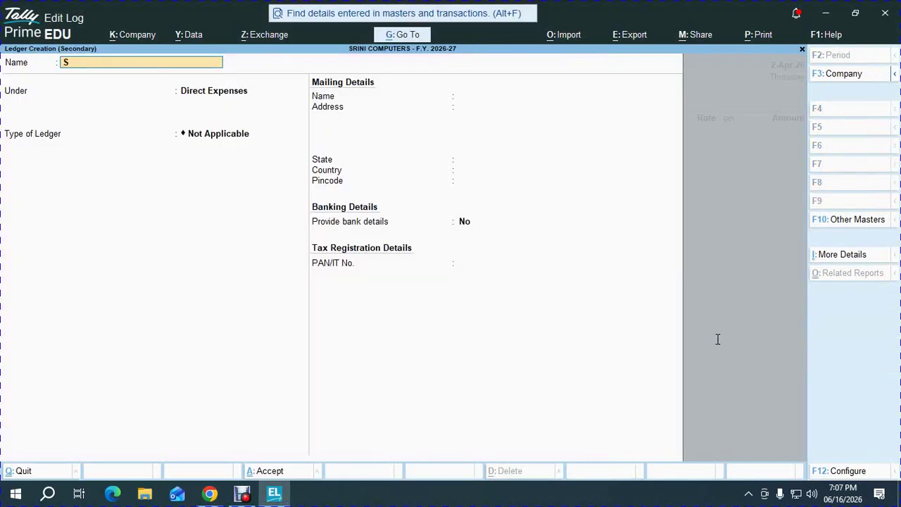
text(UPER BIKERS)
key(Return)
text(SUND)
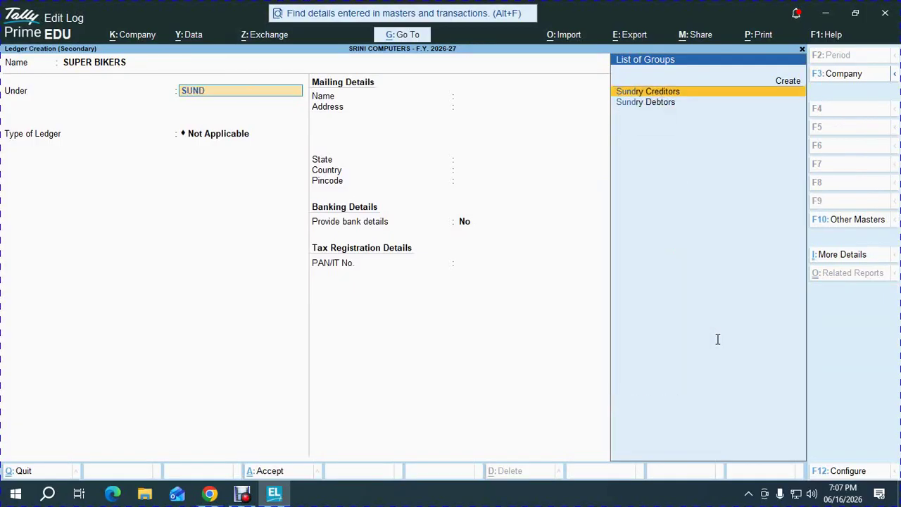
key(Return)
key(ctrl+a)
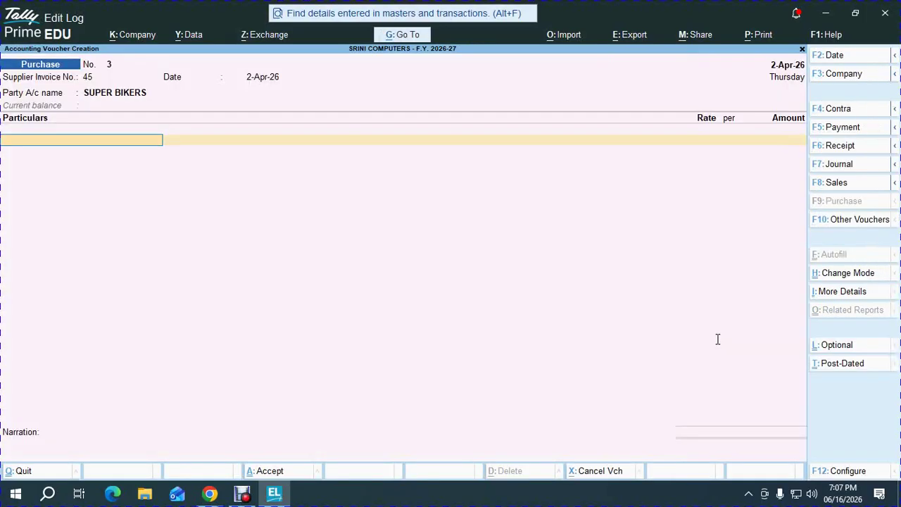
- Create the purchase ledger PULSER BIKE under Fixed Assets
key(alt+Tab)
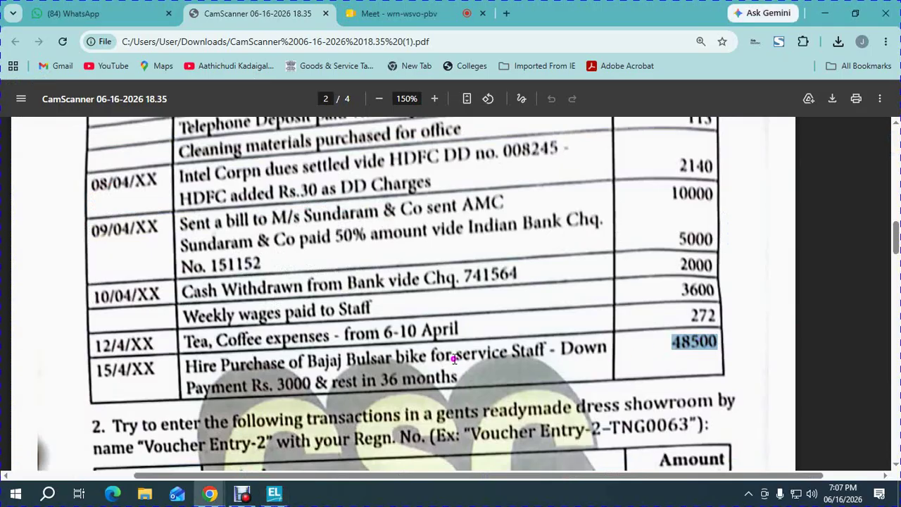
key(alt+Tab)
key(alt+Tab)
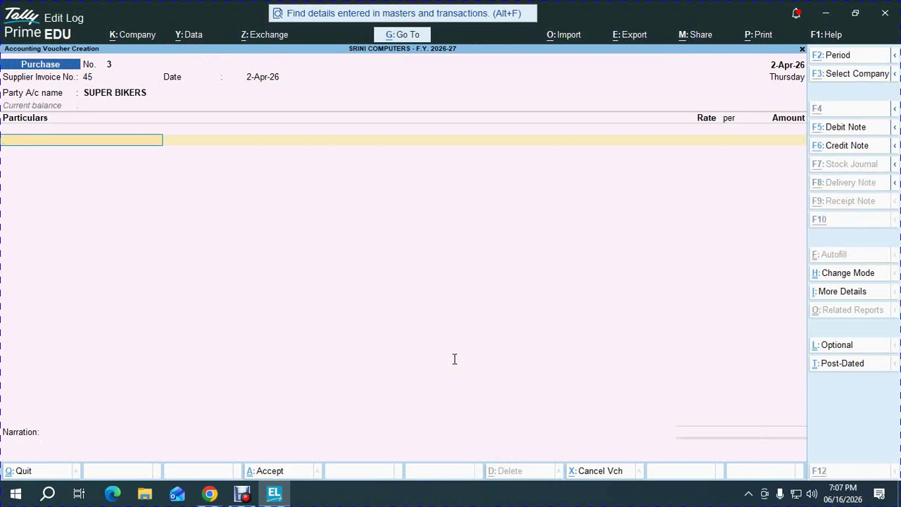
key(alt+c)
text(PULSER)
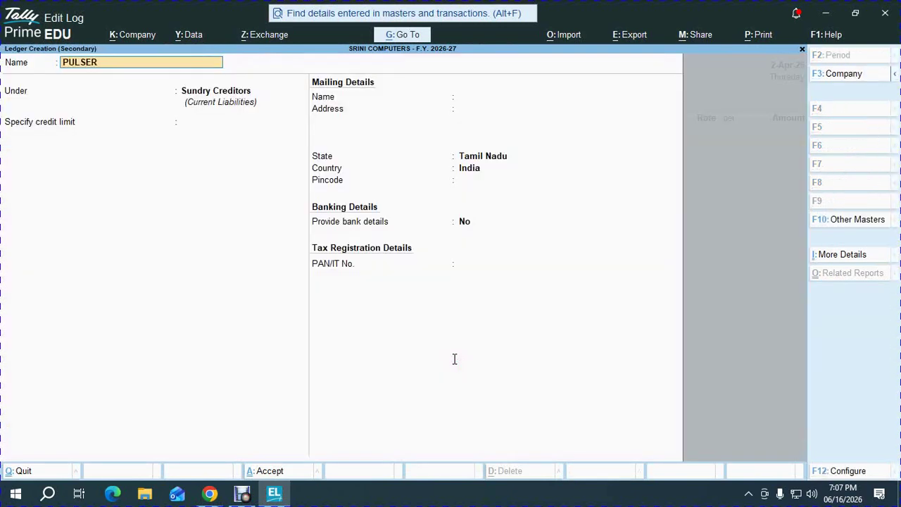
text( BIKE)
key(Return)
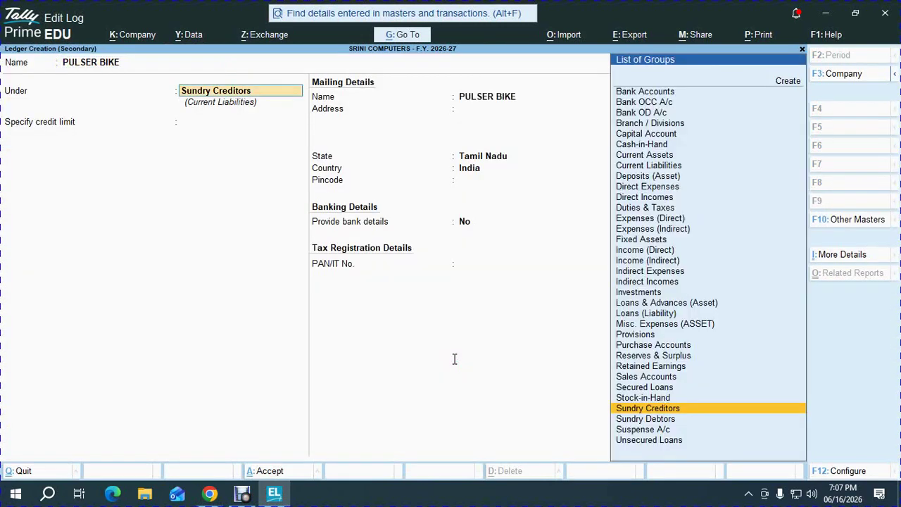
text(f)
key(Return)
key(ctrl+a)
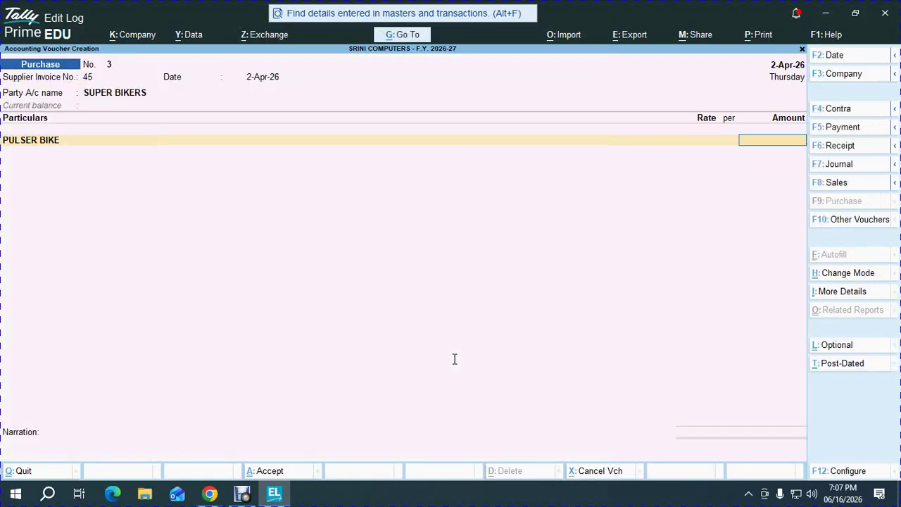
- Enter 48,500 as the amount, accept the voucher and quit to the Gateway of Tally
key(alt+Tab)
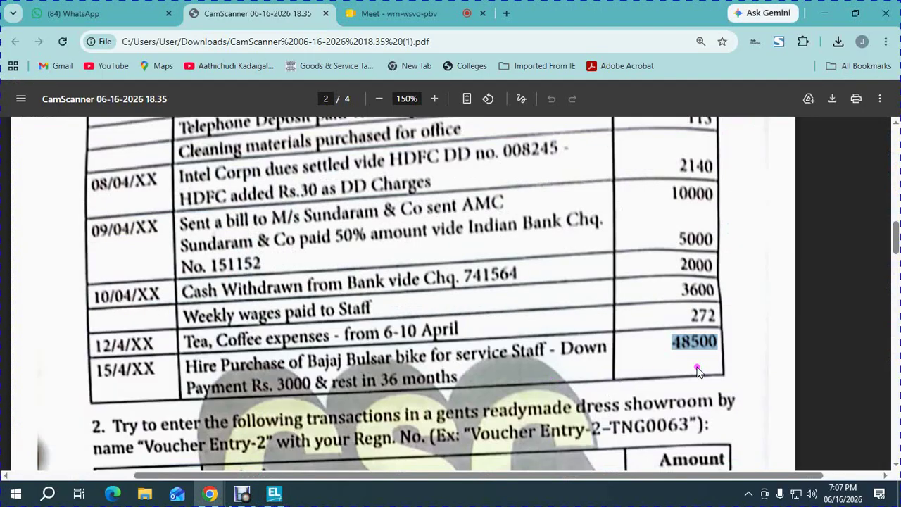
key(alt+Tab)
text(48,500)
key(Return)
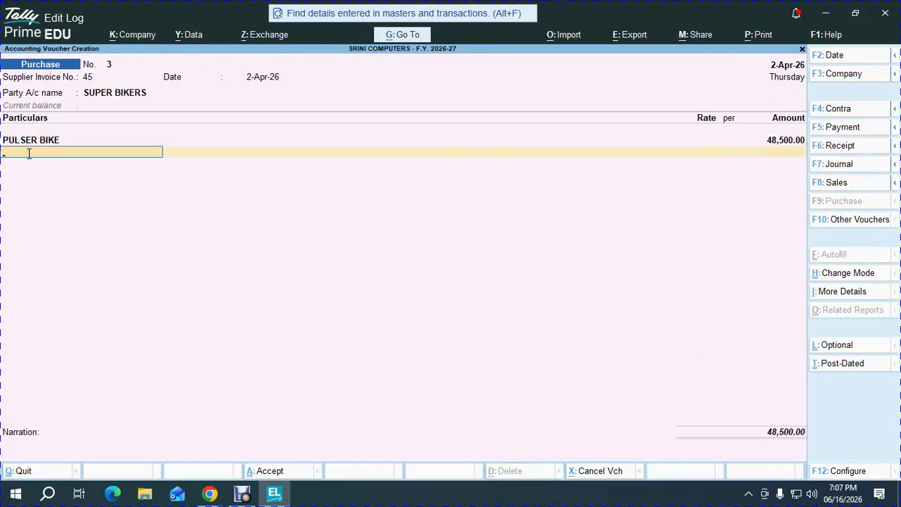
key(Return)
key(Return)
key(Return)
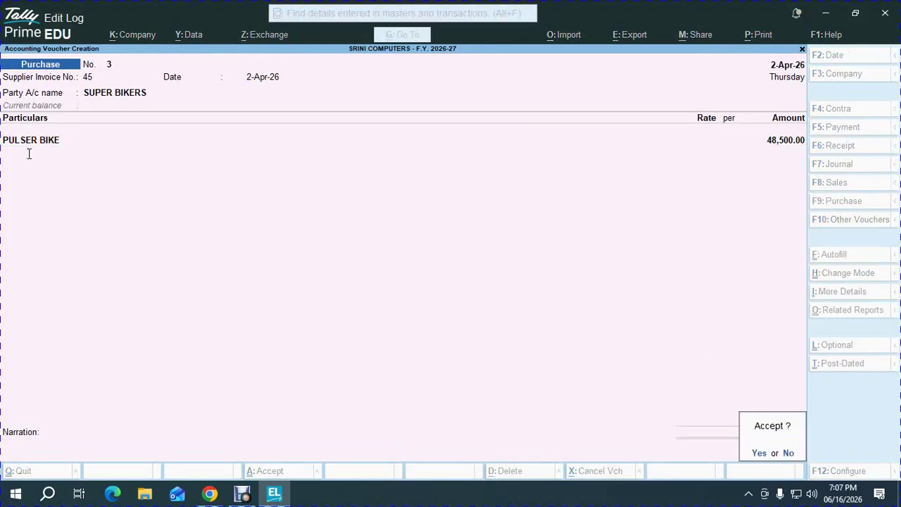
key(Return)
key(Escape)
key(Return)
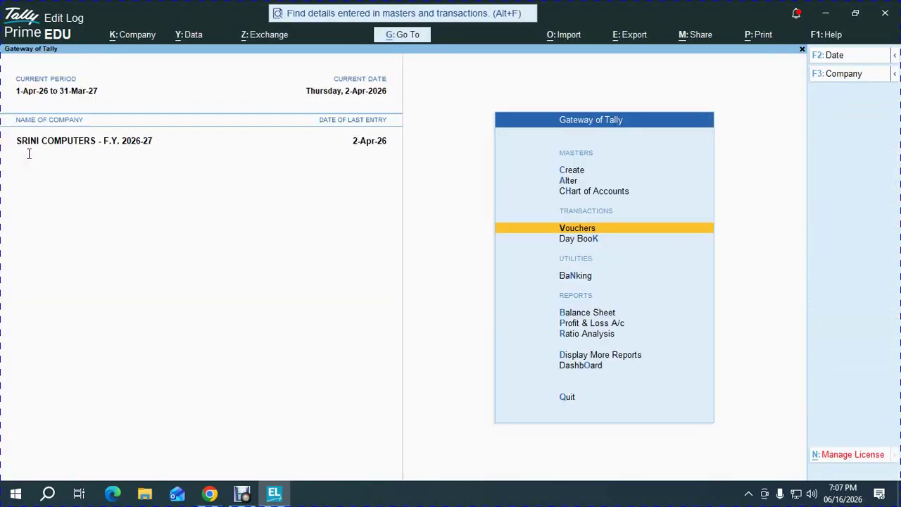
- Check the PULSER BIKE entry under Fixed Assets on the Balance Sheet
key(b)
key(Right)
key(Down)
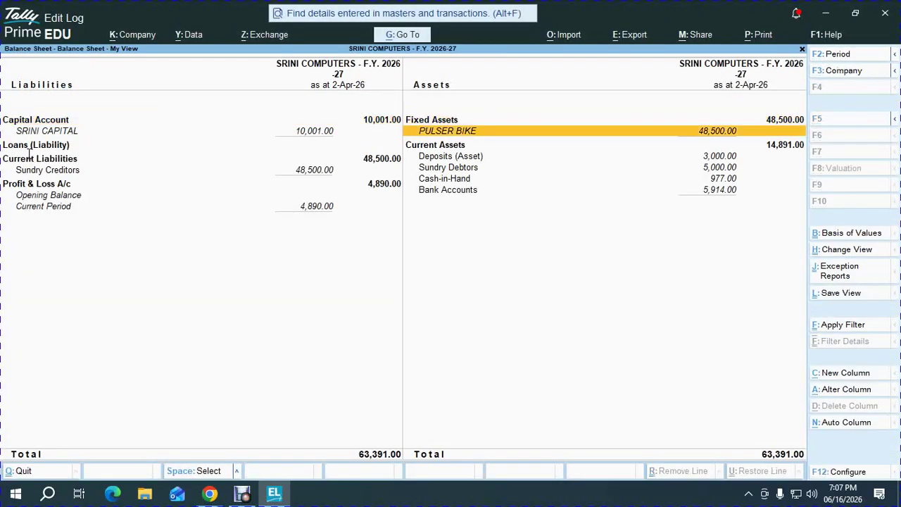
key(Return)
key(Return)
key(Return)
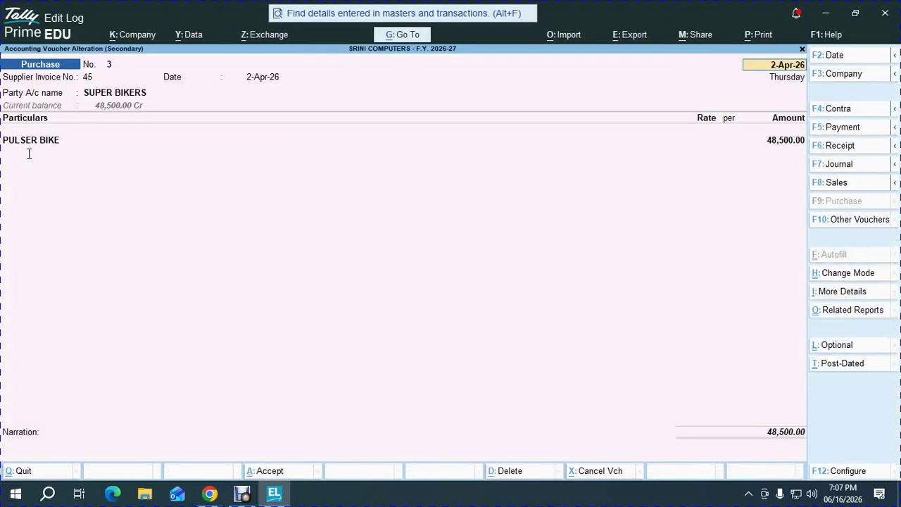
key(Escape)
key(Escape)
key(Escape)
key(Escape)
key(Escape)
key(Escape)
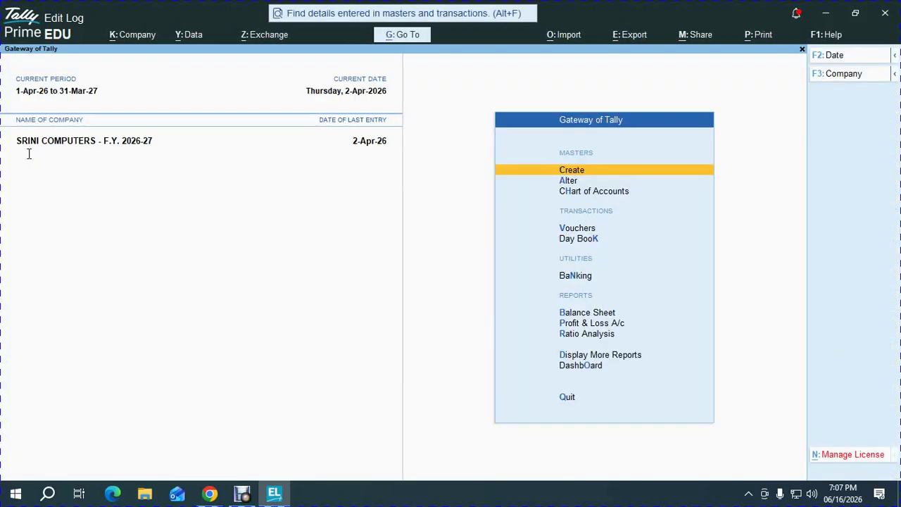
- Review April's Purchase Register, including the SUPER BIKERS voucher
key(d)
key(a)
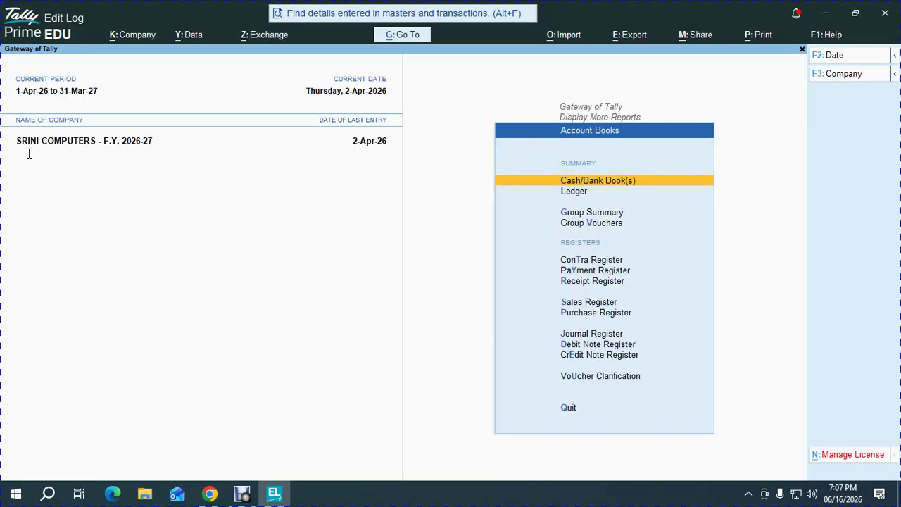
key(p)
key(Return)
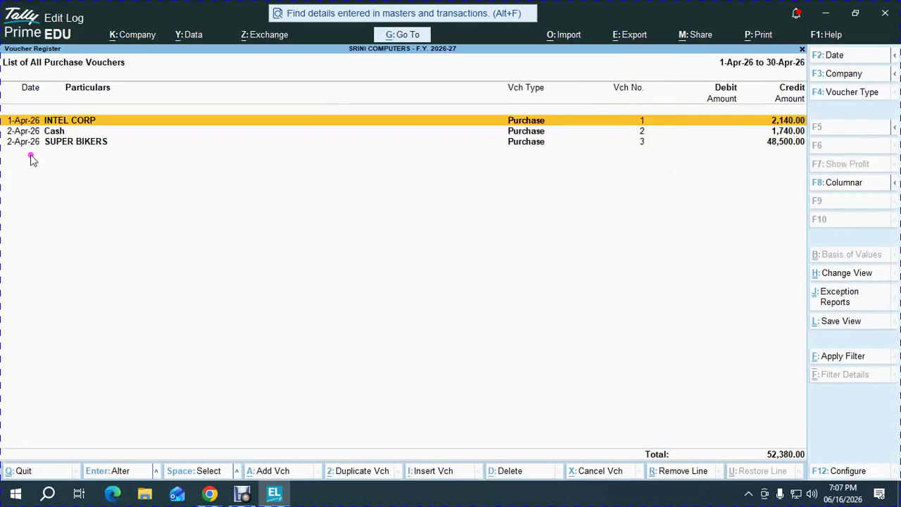
key(Down)
key(Down)
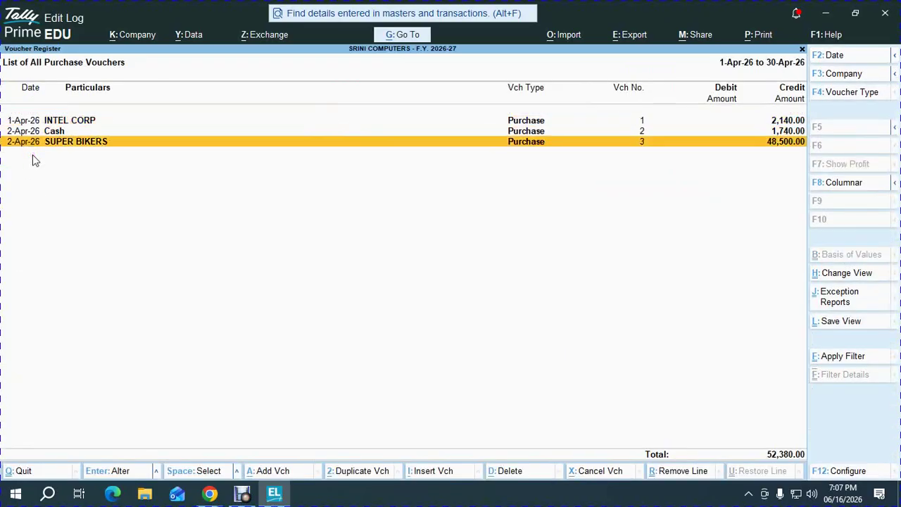
key(Escape)
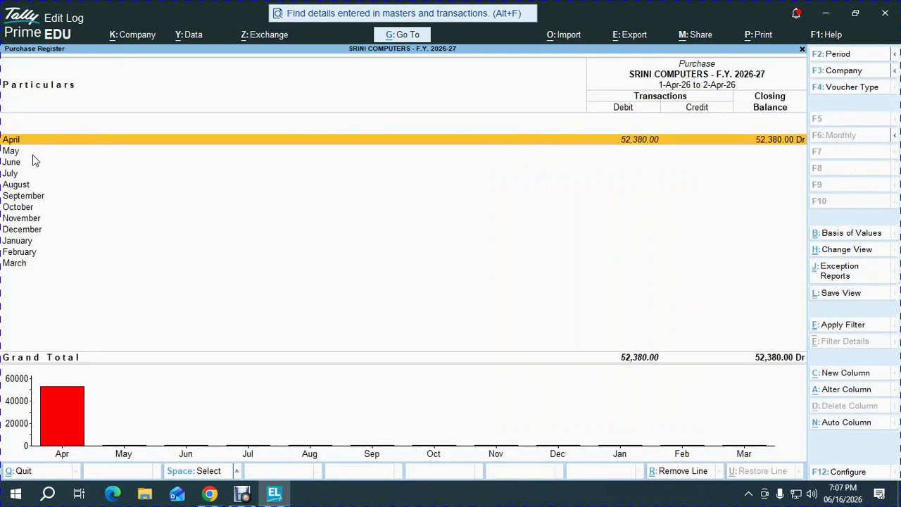
key(Escape)
key(Escape)
key(Escape)
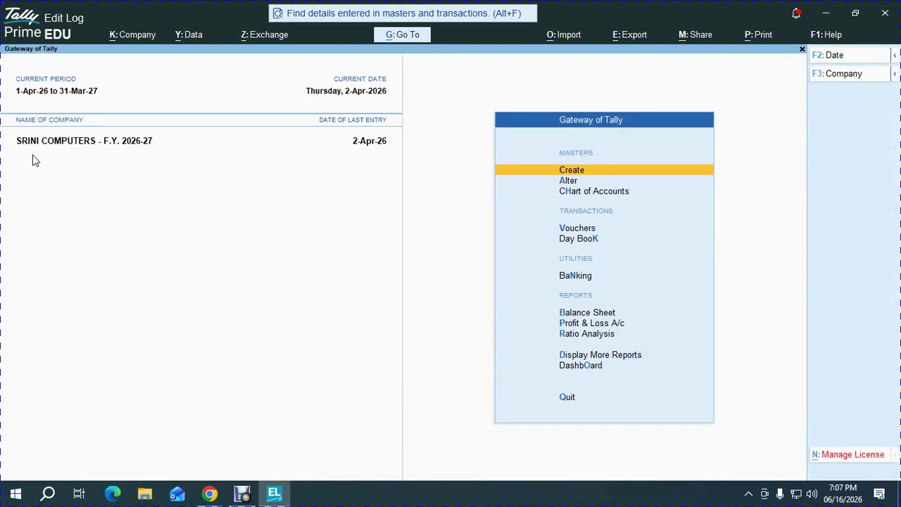
- Open a new blank purchase voucher No. 4
key(v)
key(alt+Tab)
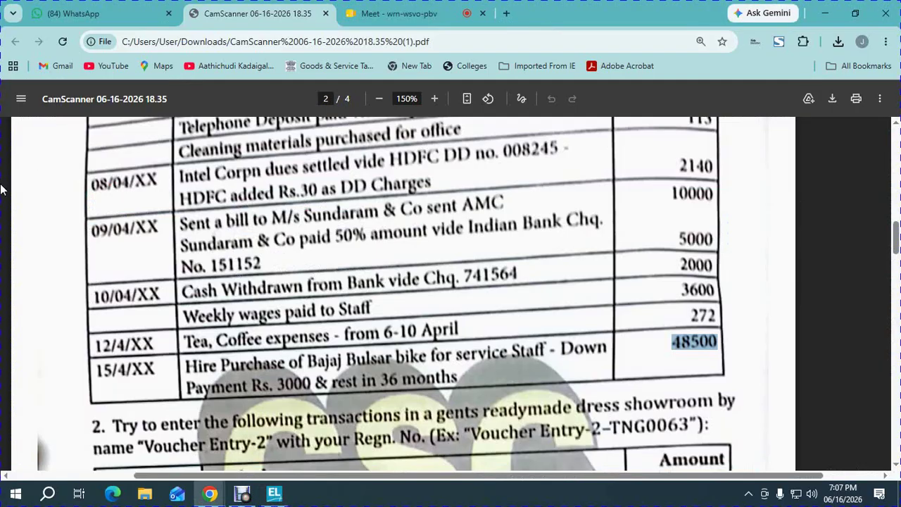
key(alt+Tab)
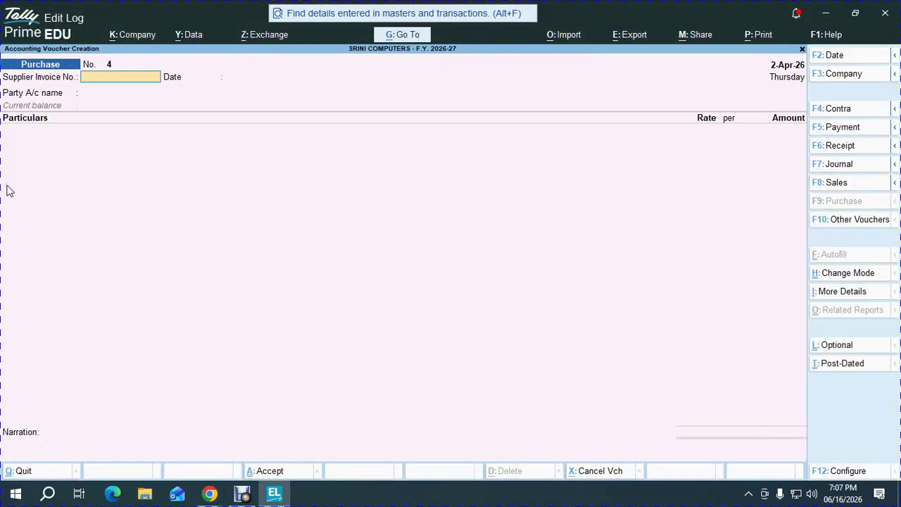
- Switch to a Payment voucher paying SUPER BIKERS from HDFC BANK
key(F5)
text(HD)
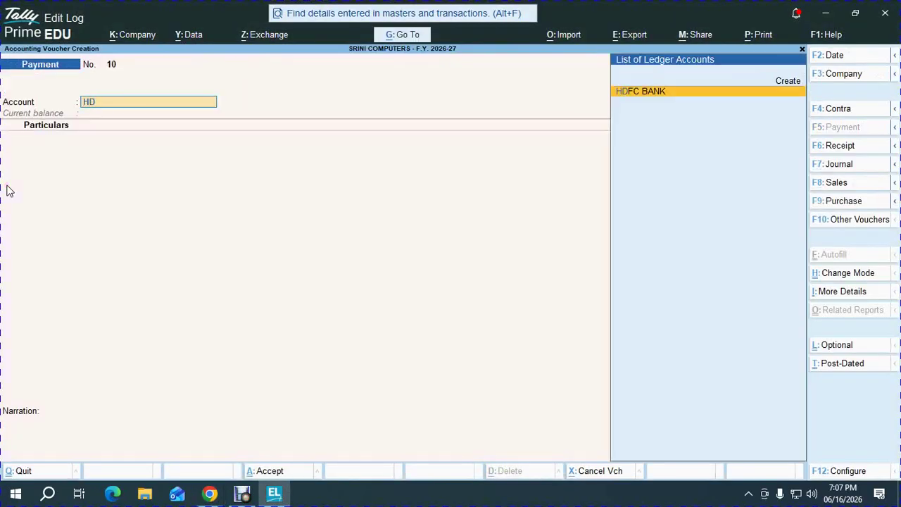
key(Return)
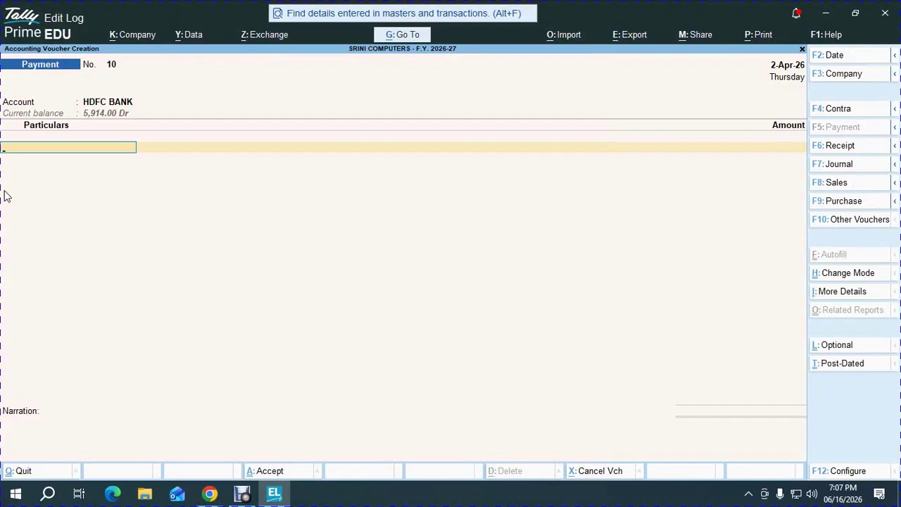
text(SU)
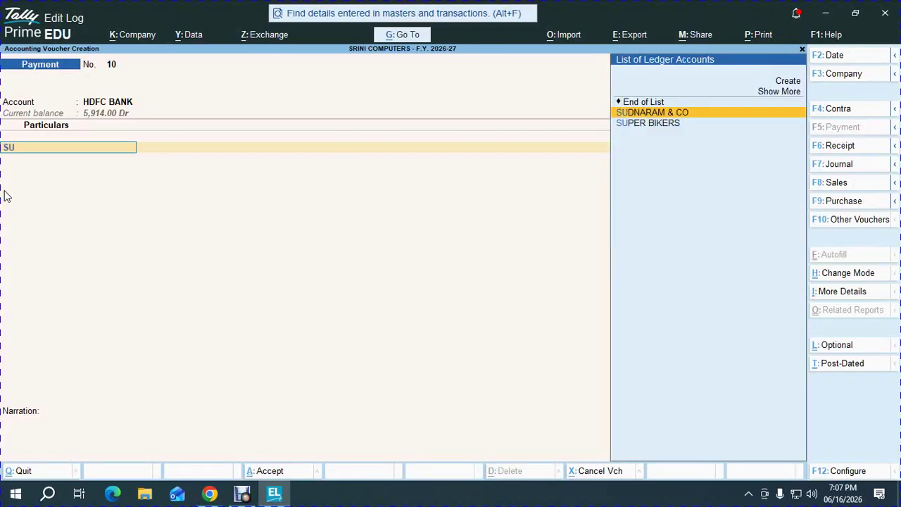
key(Down)
key(Return)
key(alt+Tab)
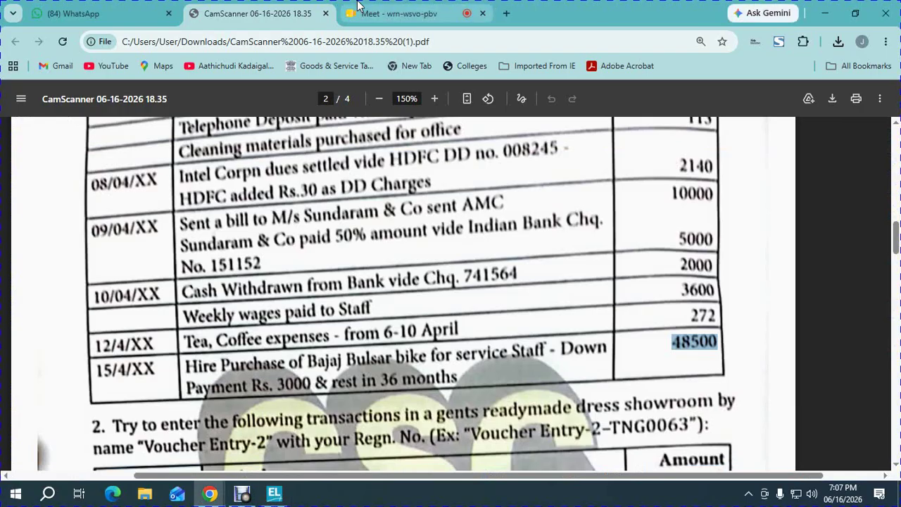
key(alt+Tab)
- Enter 3,000, leave the instrument number blank, and accept the payment voucher
text(3,0)
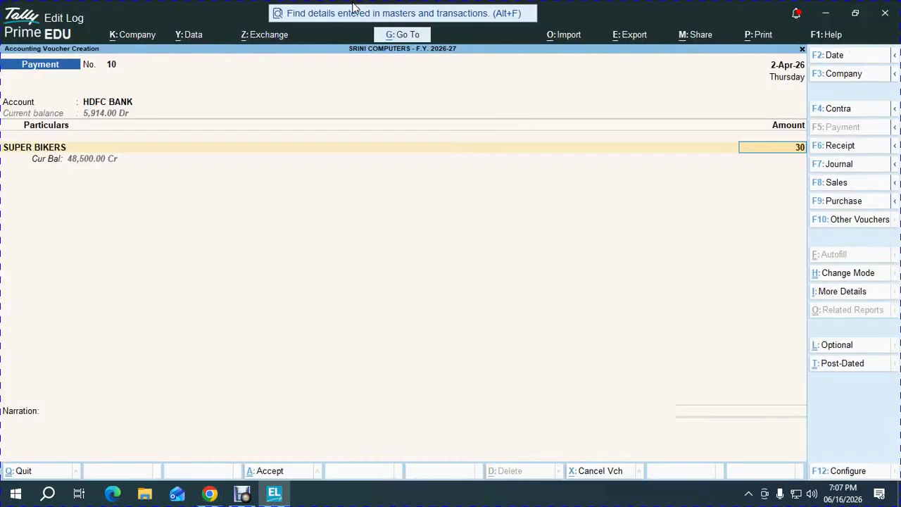
text(00)
key(Return)
key(Return)
key(Return)
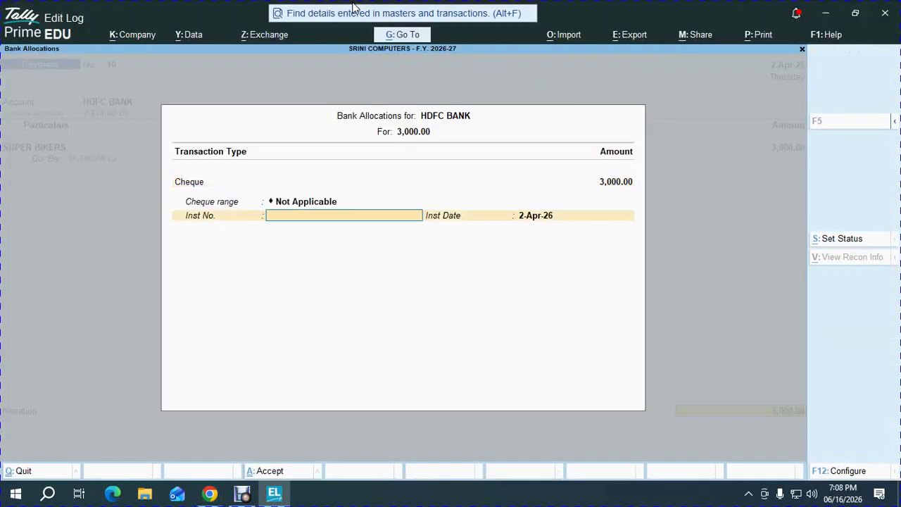
key(alt+Tab)
key(alt+Tab)
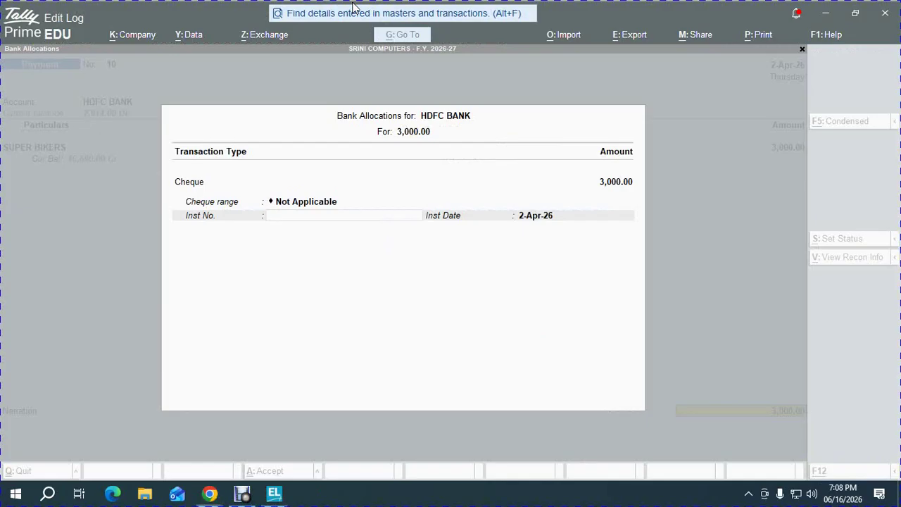
key(Return)
key(Return)
key(Return)
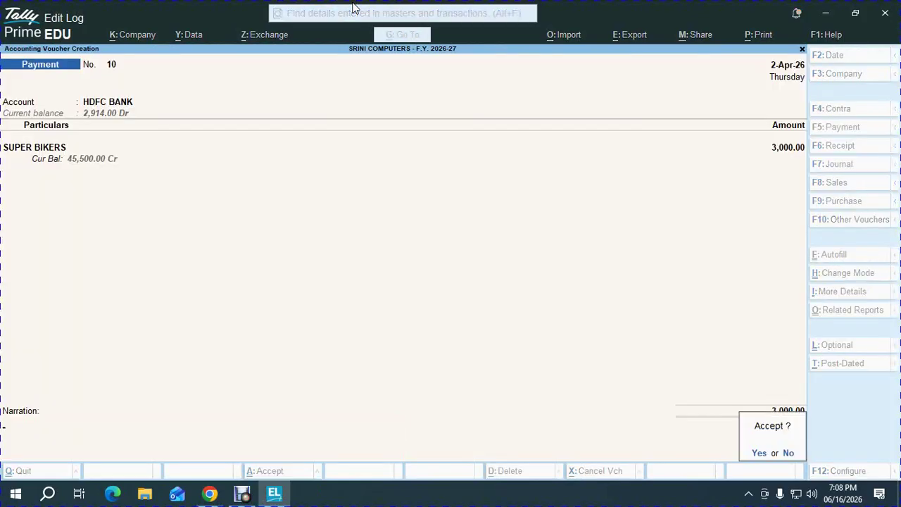
key(Return)
key(Escape)
key(Return)
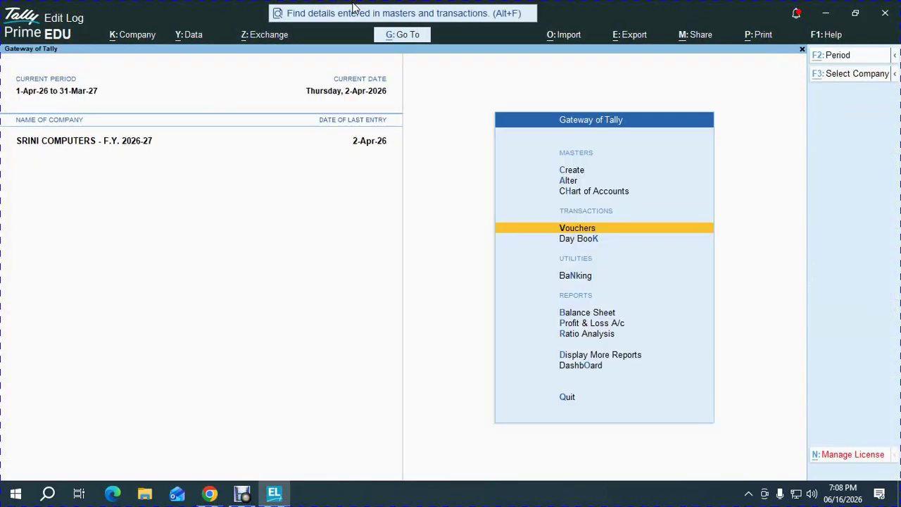
- Open the SRINI COMPUTERS Balance Sheet in TallyPrime
key(alt+Tab)
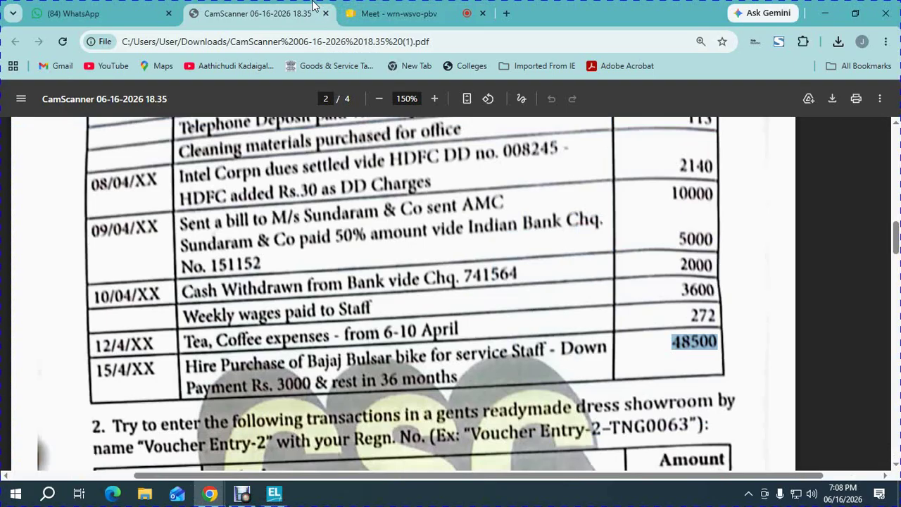
key(Down)
key(Down)
key(Down)
key(Down)
key(Down)
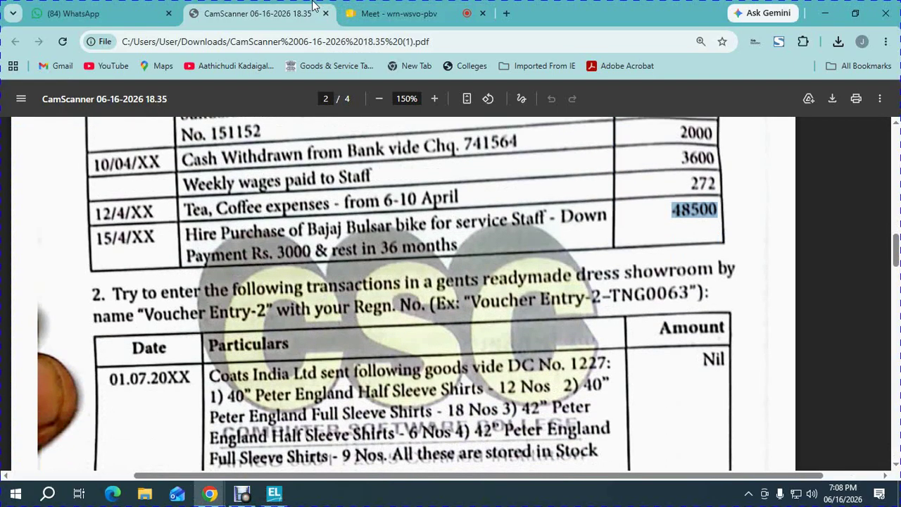
key(alt+Tab)
key(b)
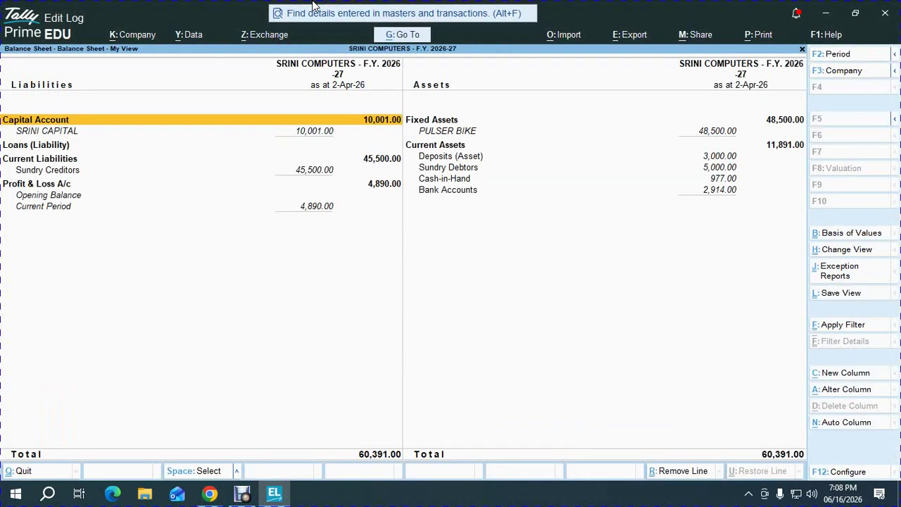
- Switch to WhatsApp Web, close the PDF preview, and paste the Balance Sheet screenshot
key(alt+Tab)
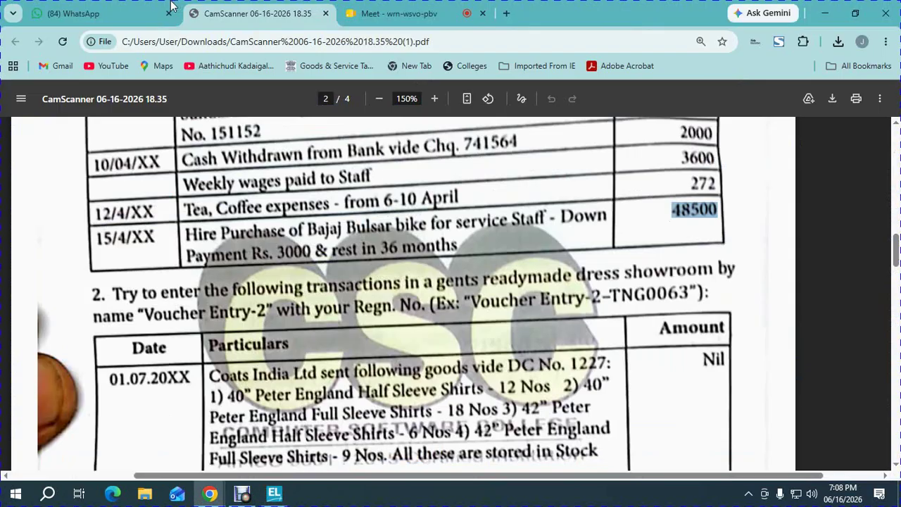
click(141, 13)
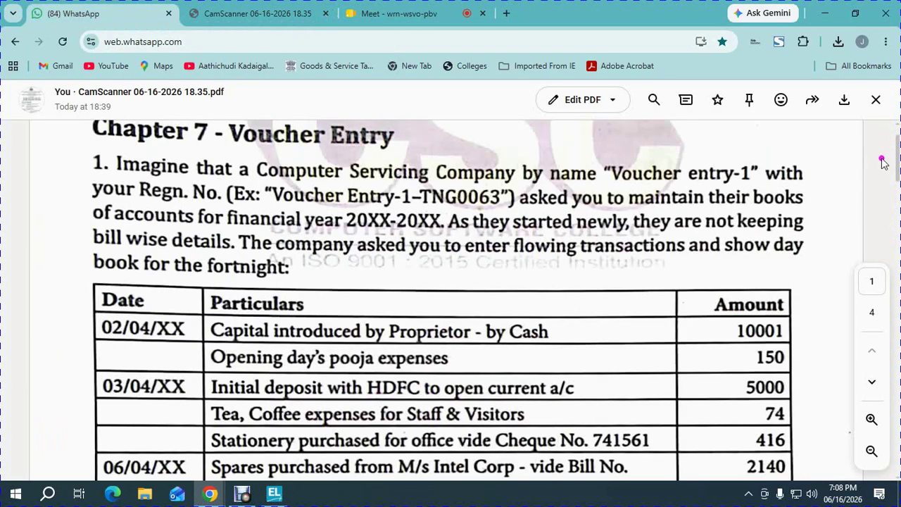
click(876, 99)
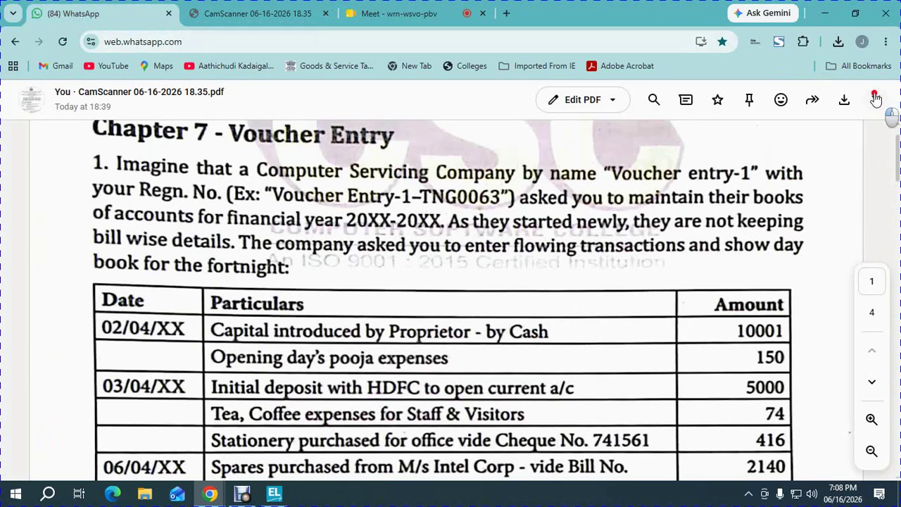
key(ctrl+v)
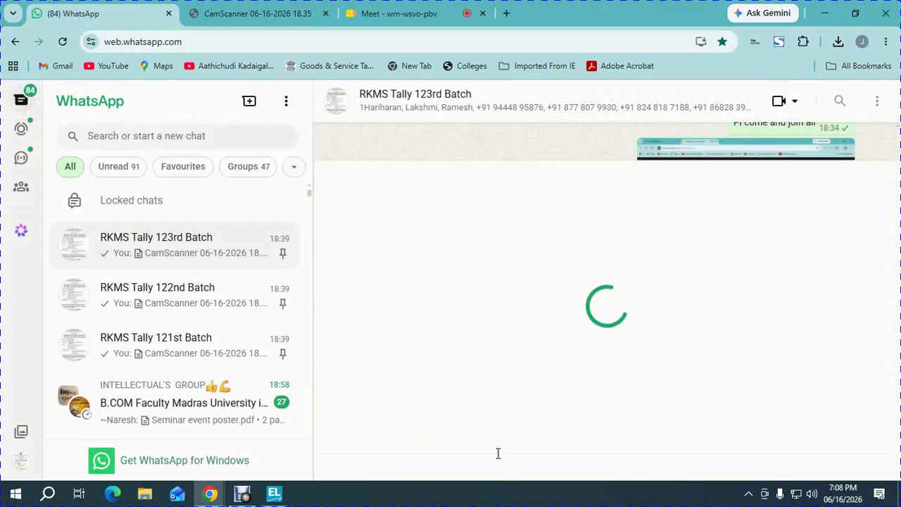
- Open the Profit & Loss A/c report in TallyPrime
key(alt+Tab)
key(Down)
key(Down)
key(Down)
key(Down)
key(Down)
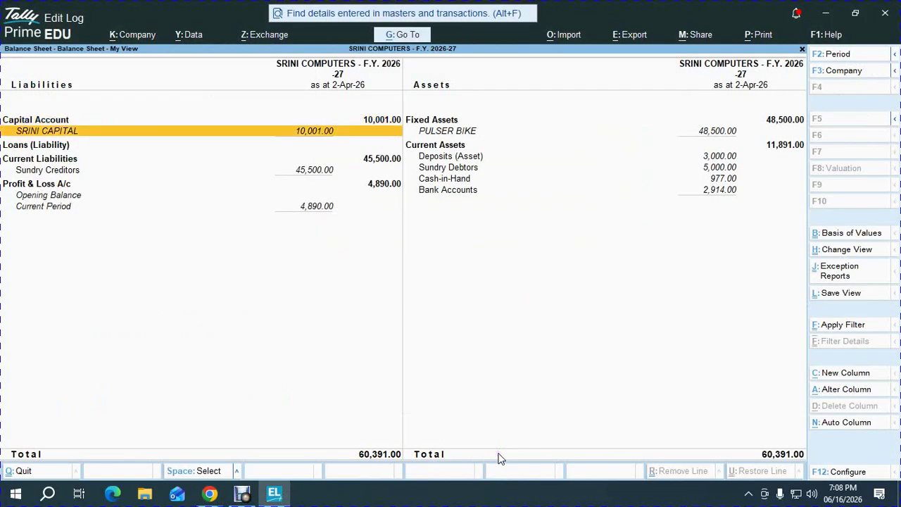
key(Return)
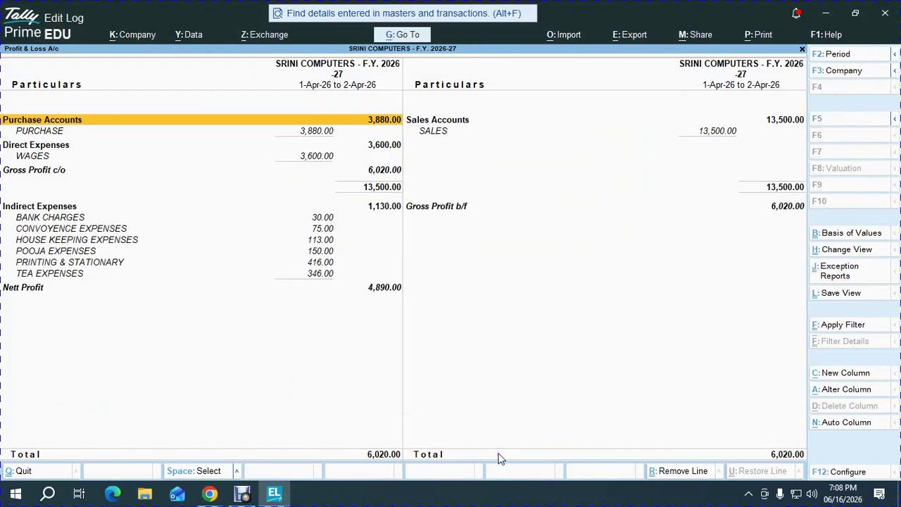
- Paste the P&L screenshot, send both screenshots to the group, and bring Debut forward
key(alt+Tab)
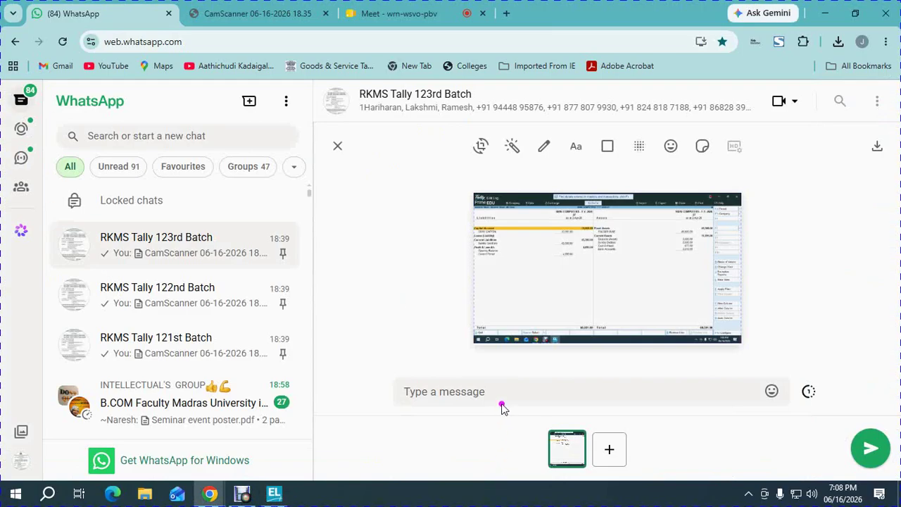
key(ctrl+v)
key(Return)
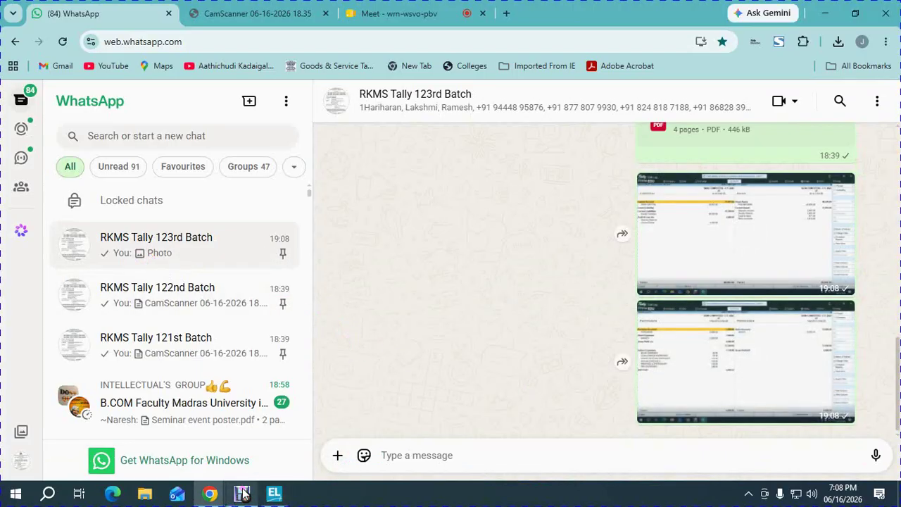
mouse_move(242, 493)
click(246, 441)
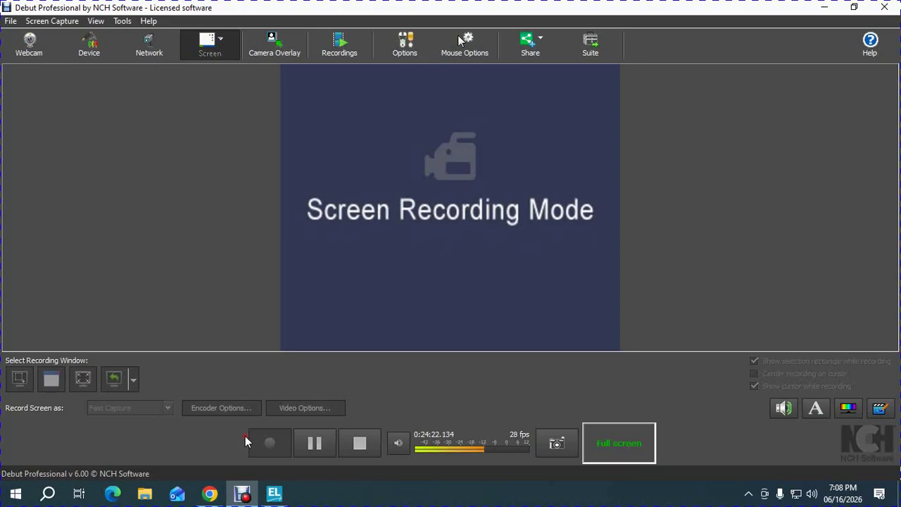
- Pause the Debut recording, then return to Debut and reopen its recording controls
click(11, 21)
click(28, 52)
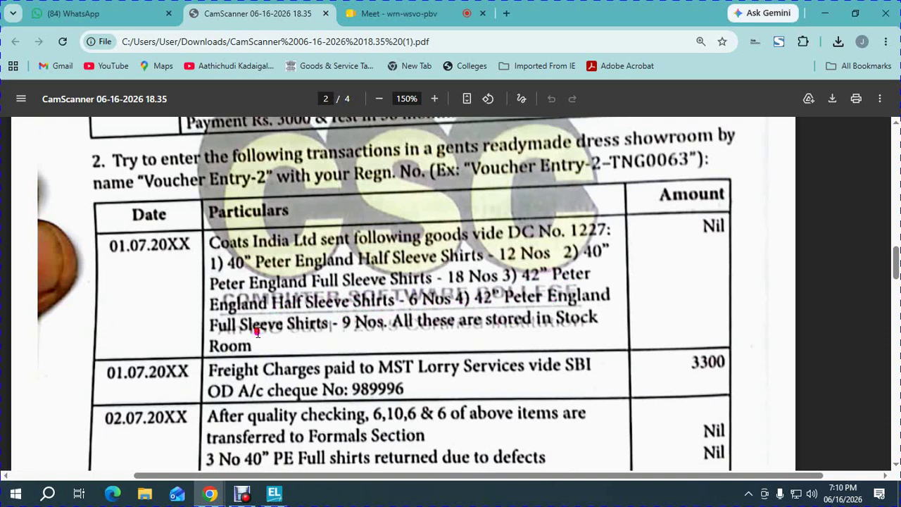
click(400, 13)
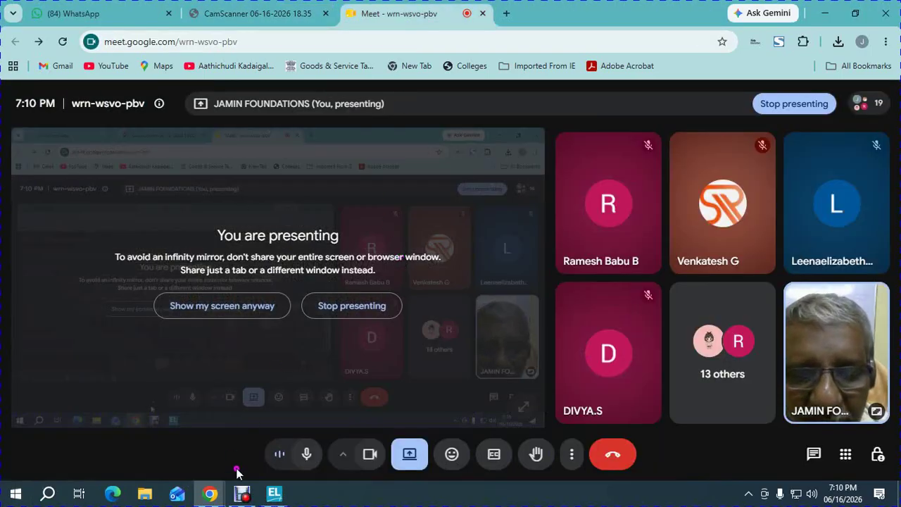
mouse_move(240, 487)
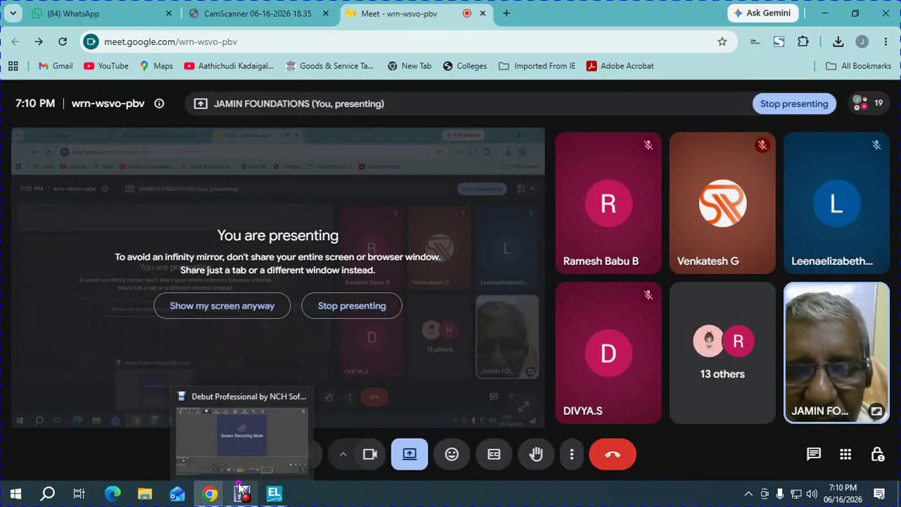
click(252, 433)
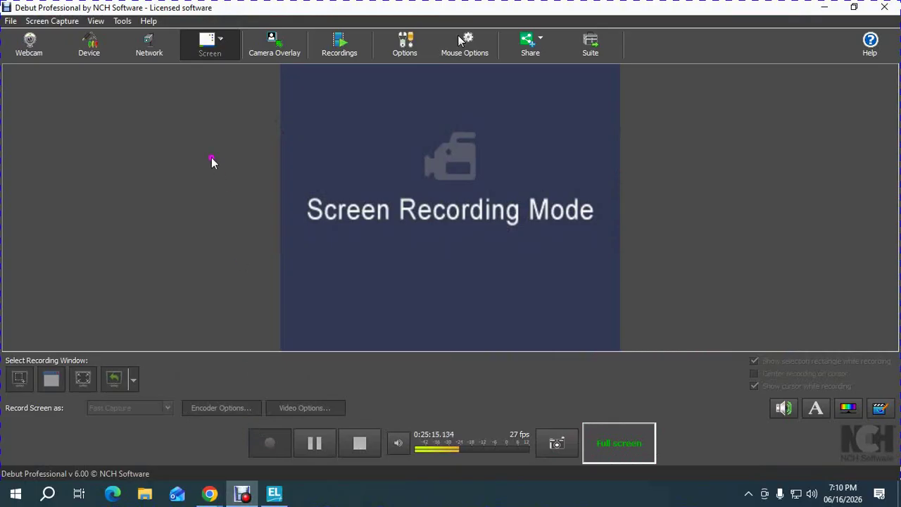
click(10, 20)
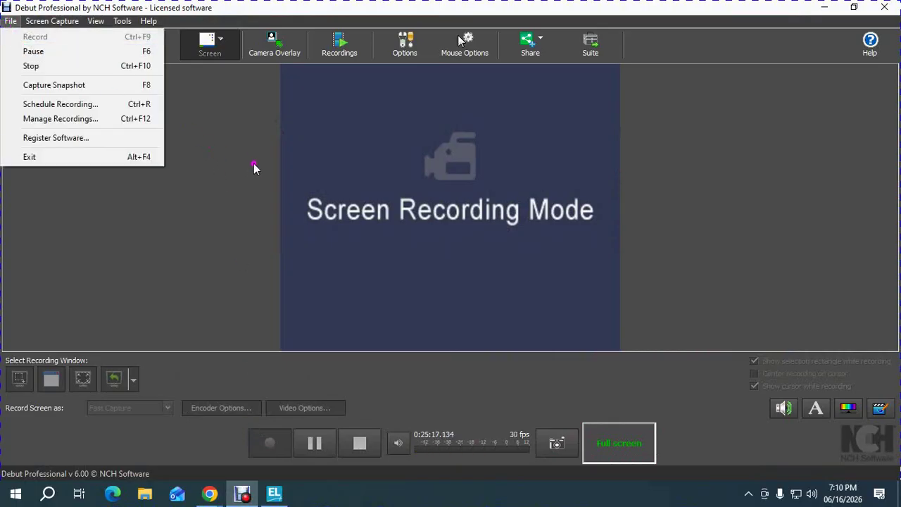